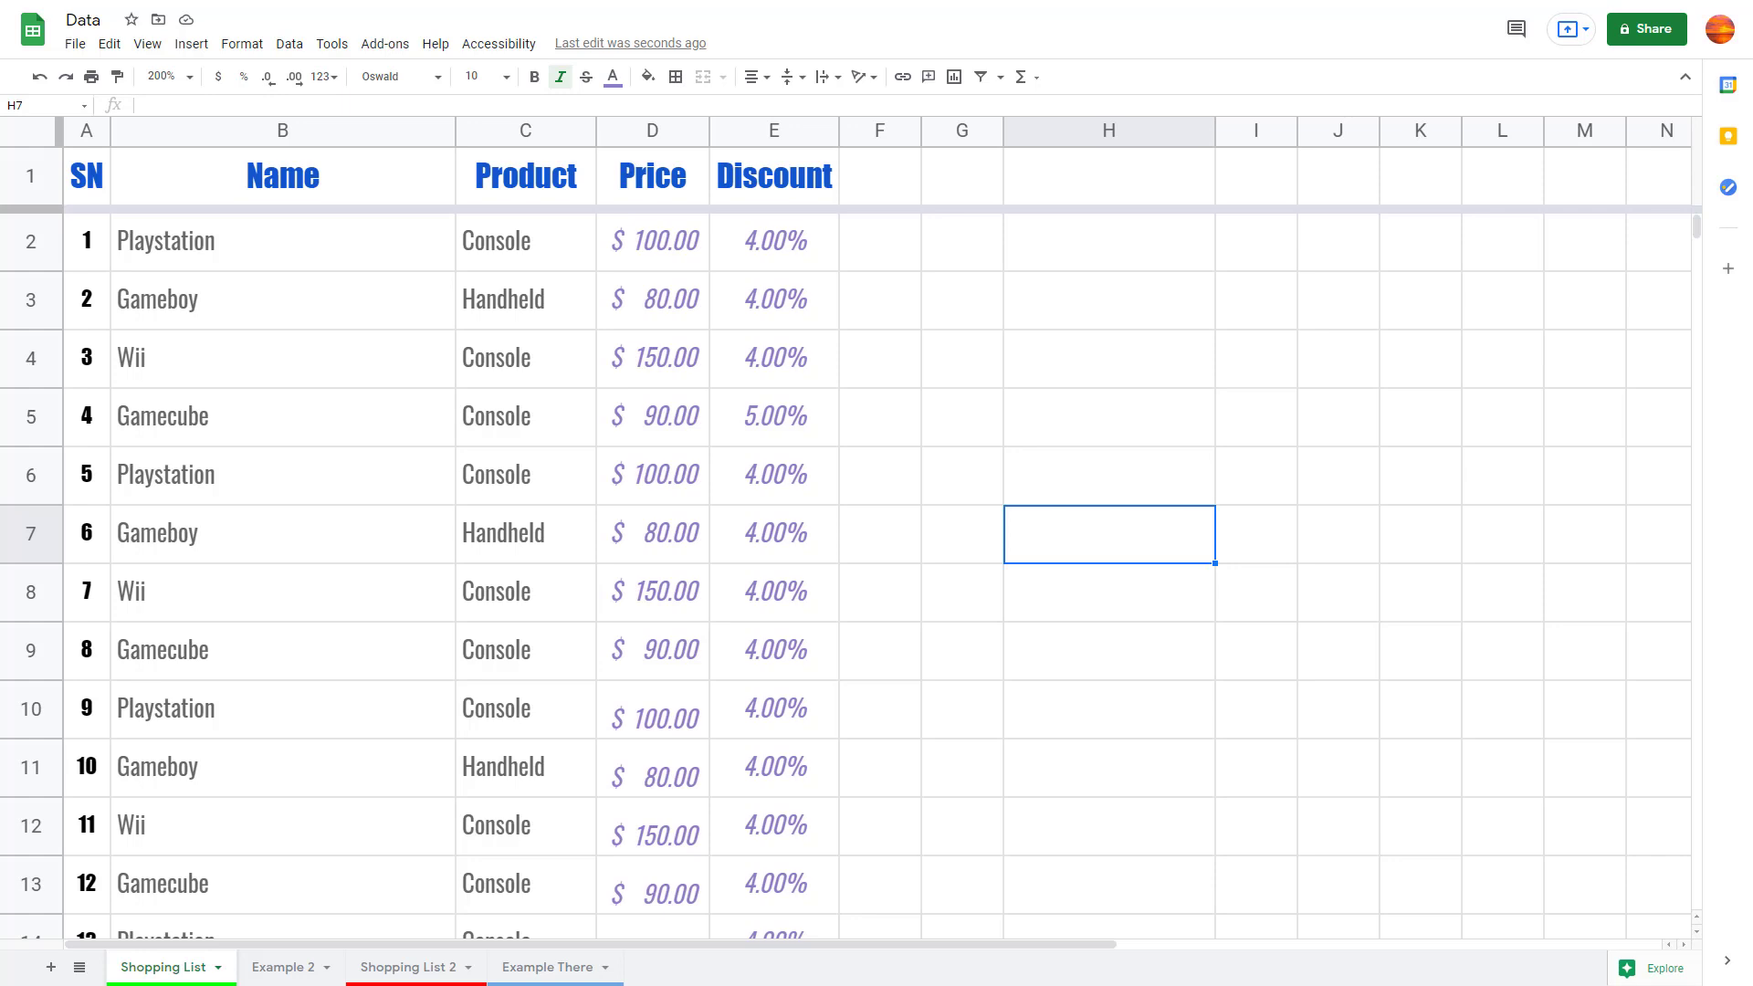
left_click(785, 376)
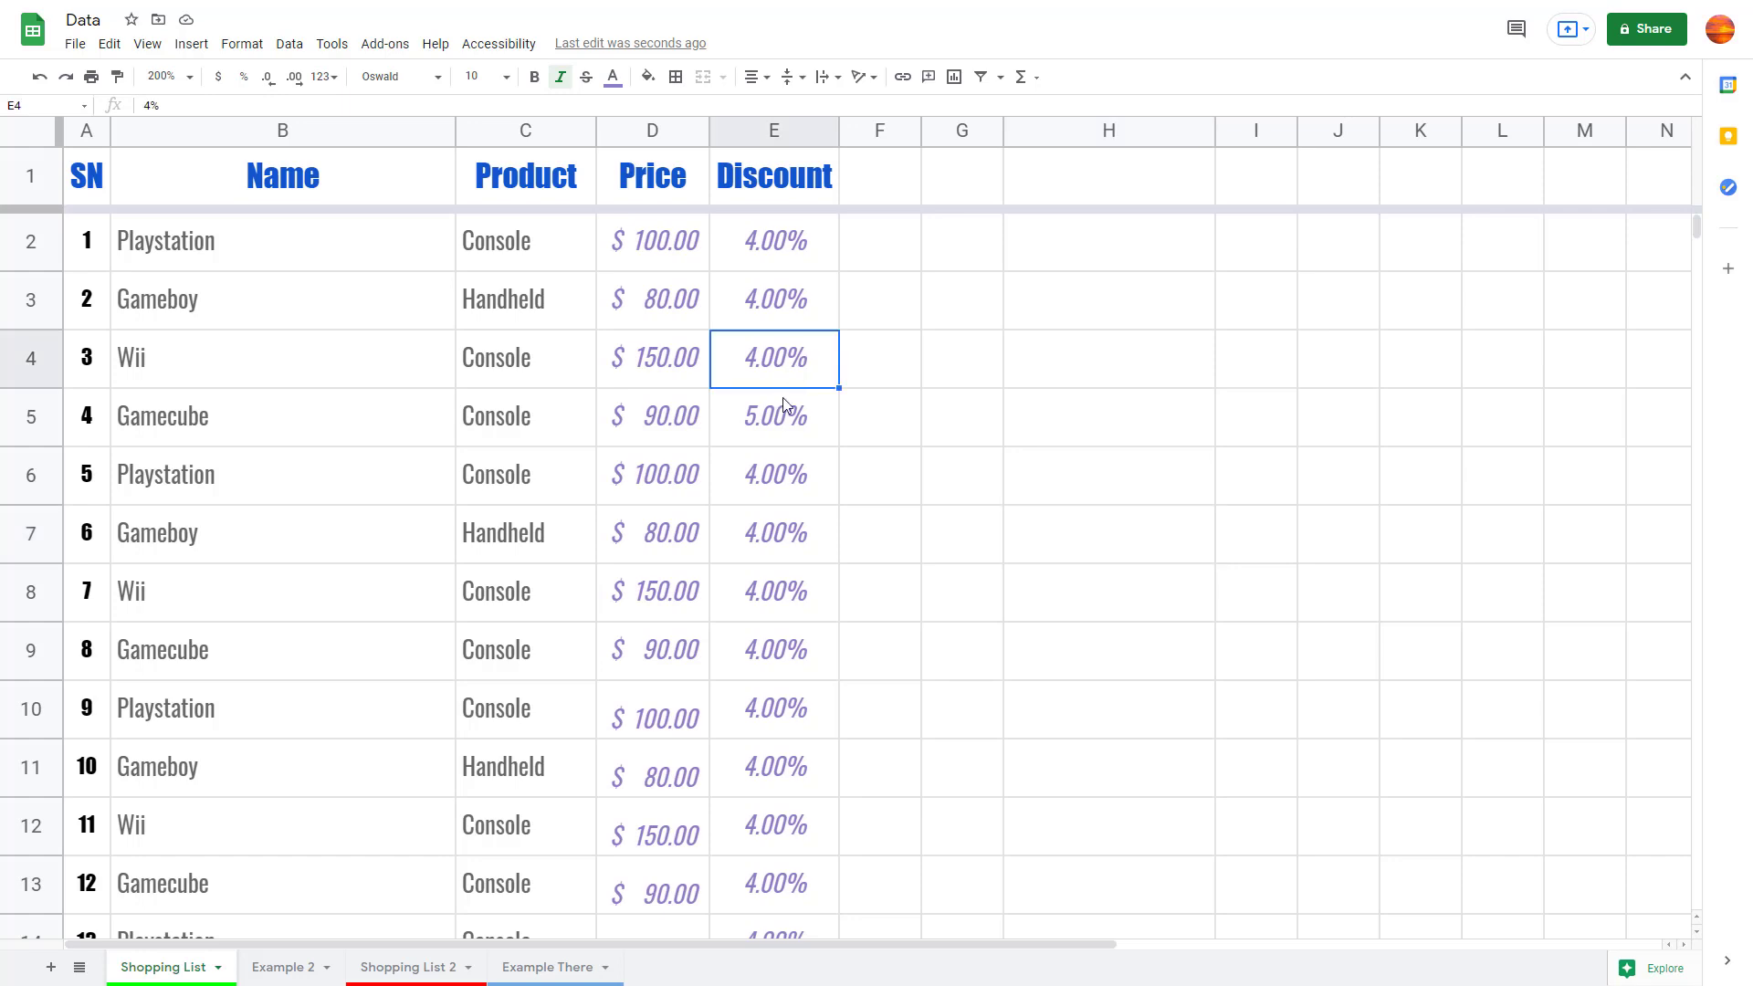
scroll(782, 397, "down", 5)
left_click_drag(666, 730, 652, 251)
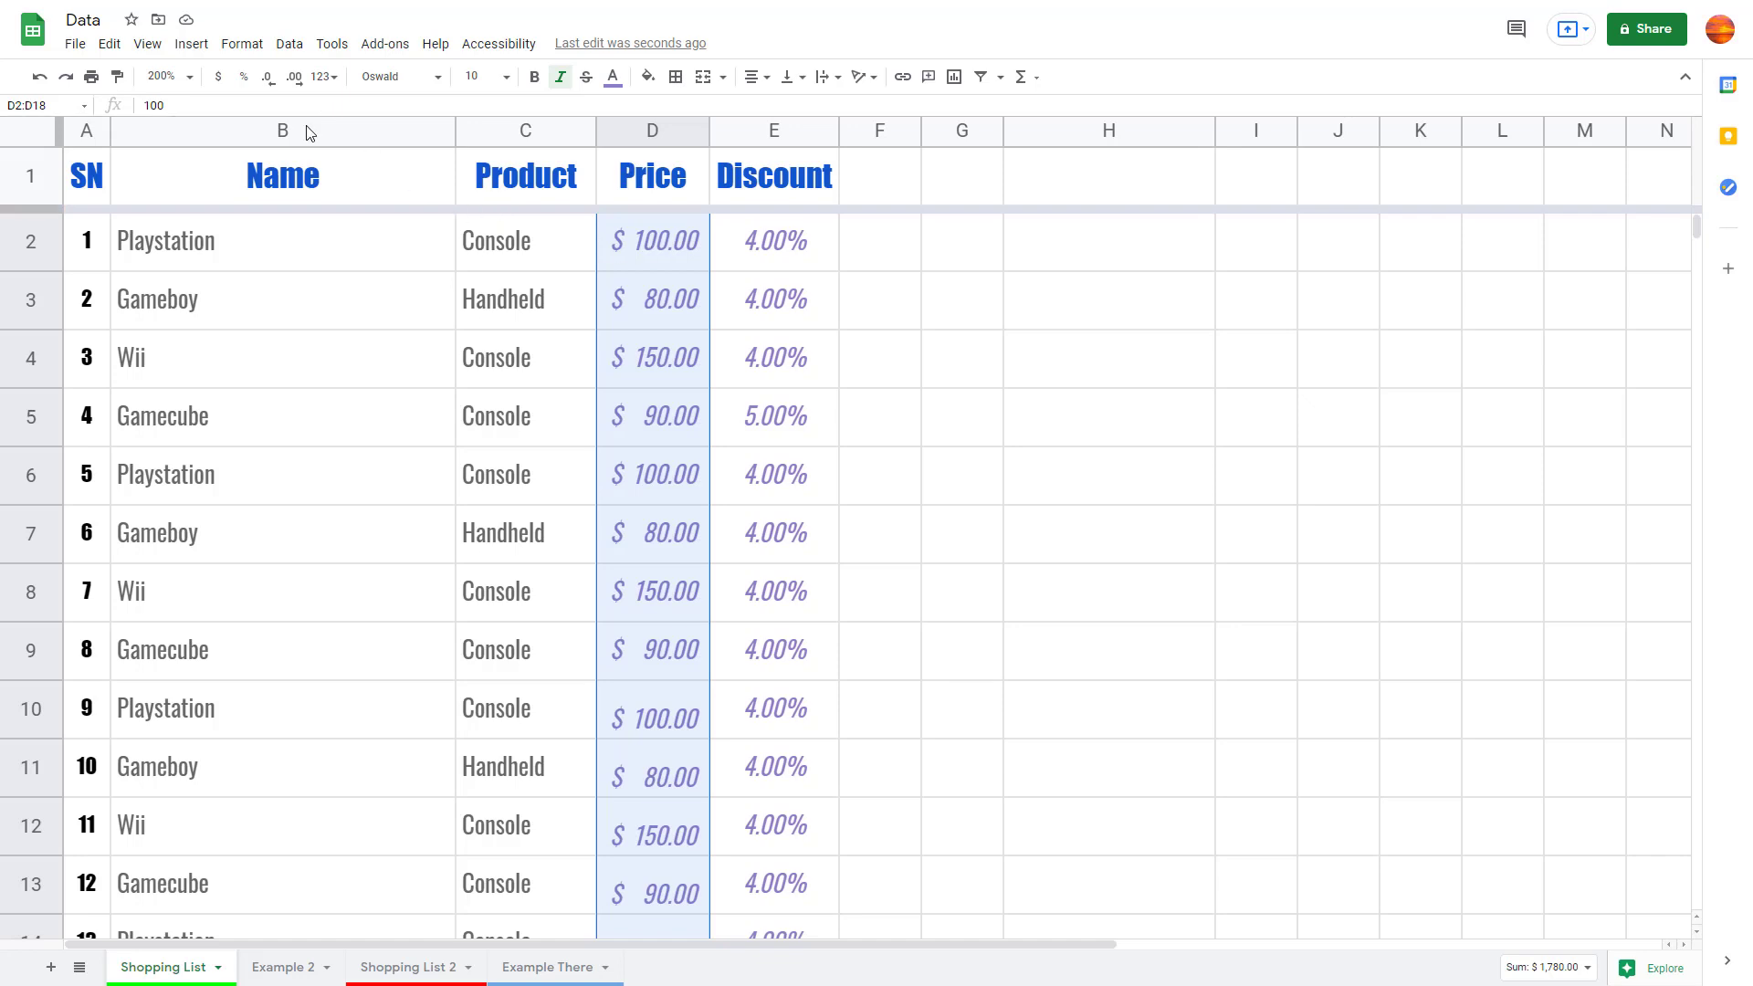
left_click(262, 58)
left_click(1014, 336)
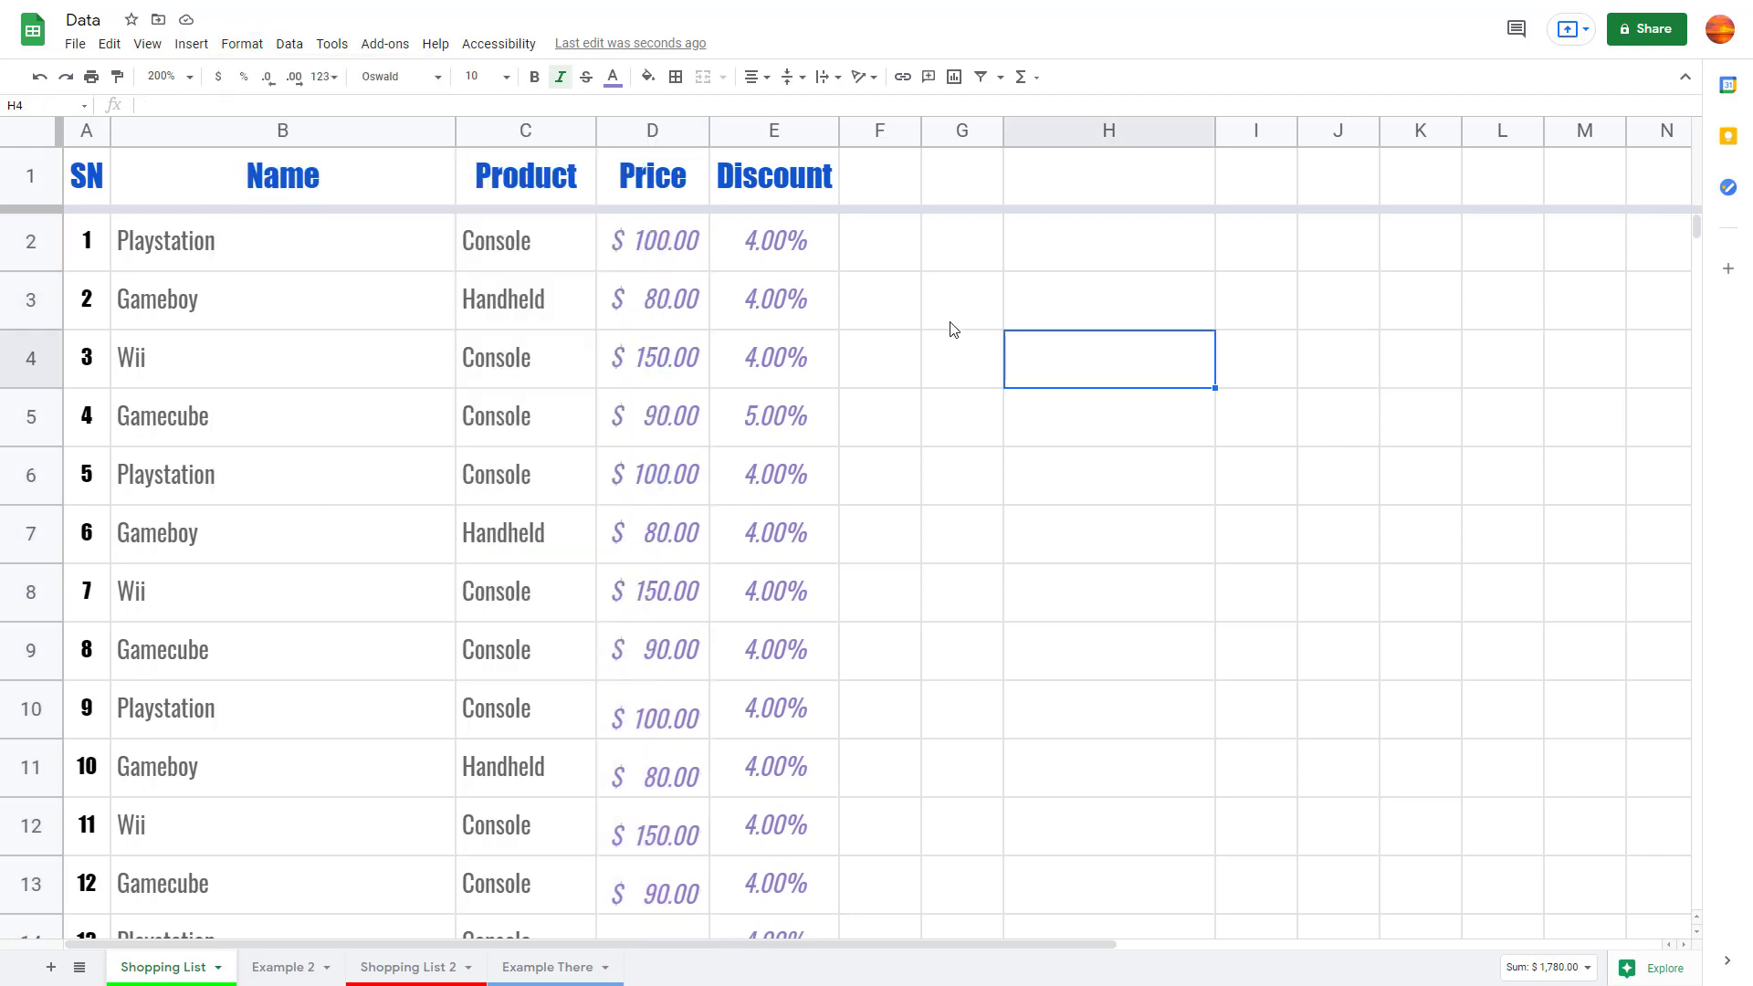
Format the prices in D2:D18 with the Cambodian Riel currency.
left_click_drag(654, 247, 675, 603)
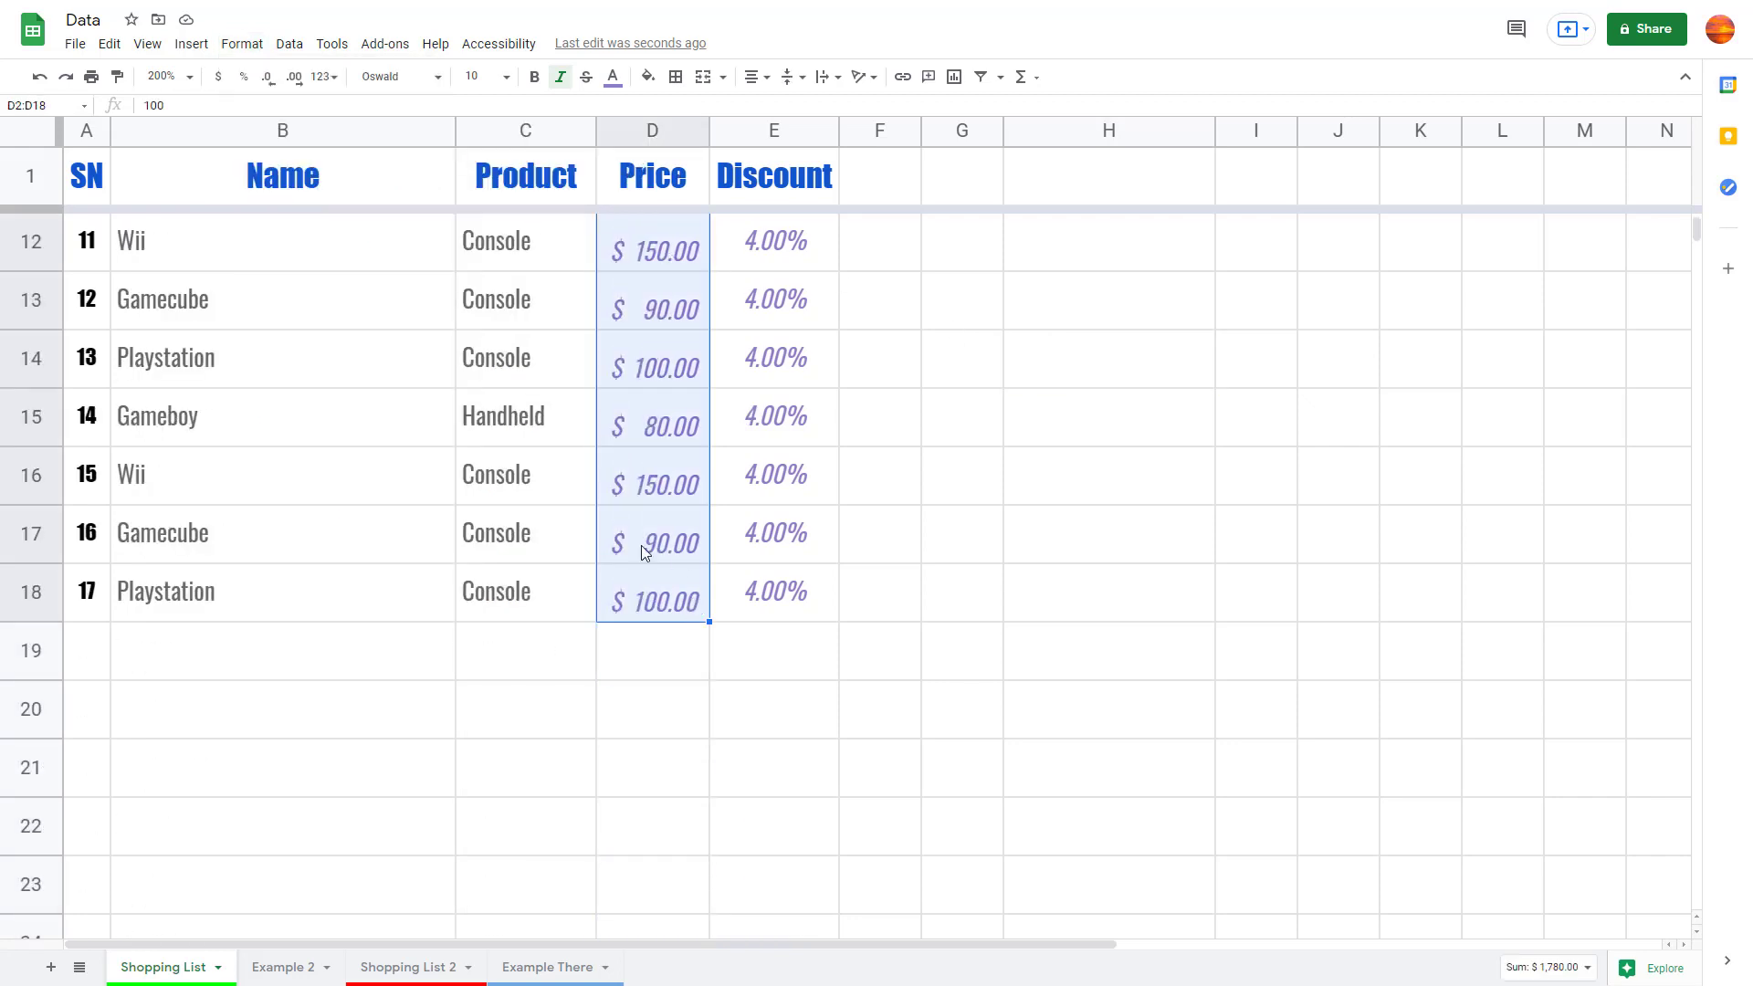
left_click(323, 77)
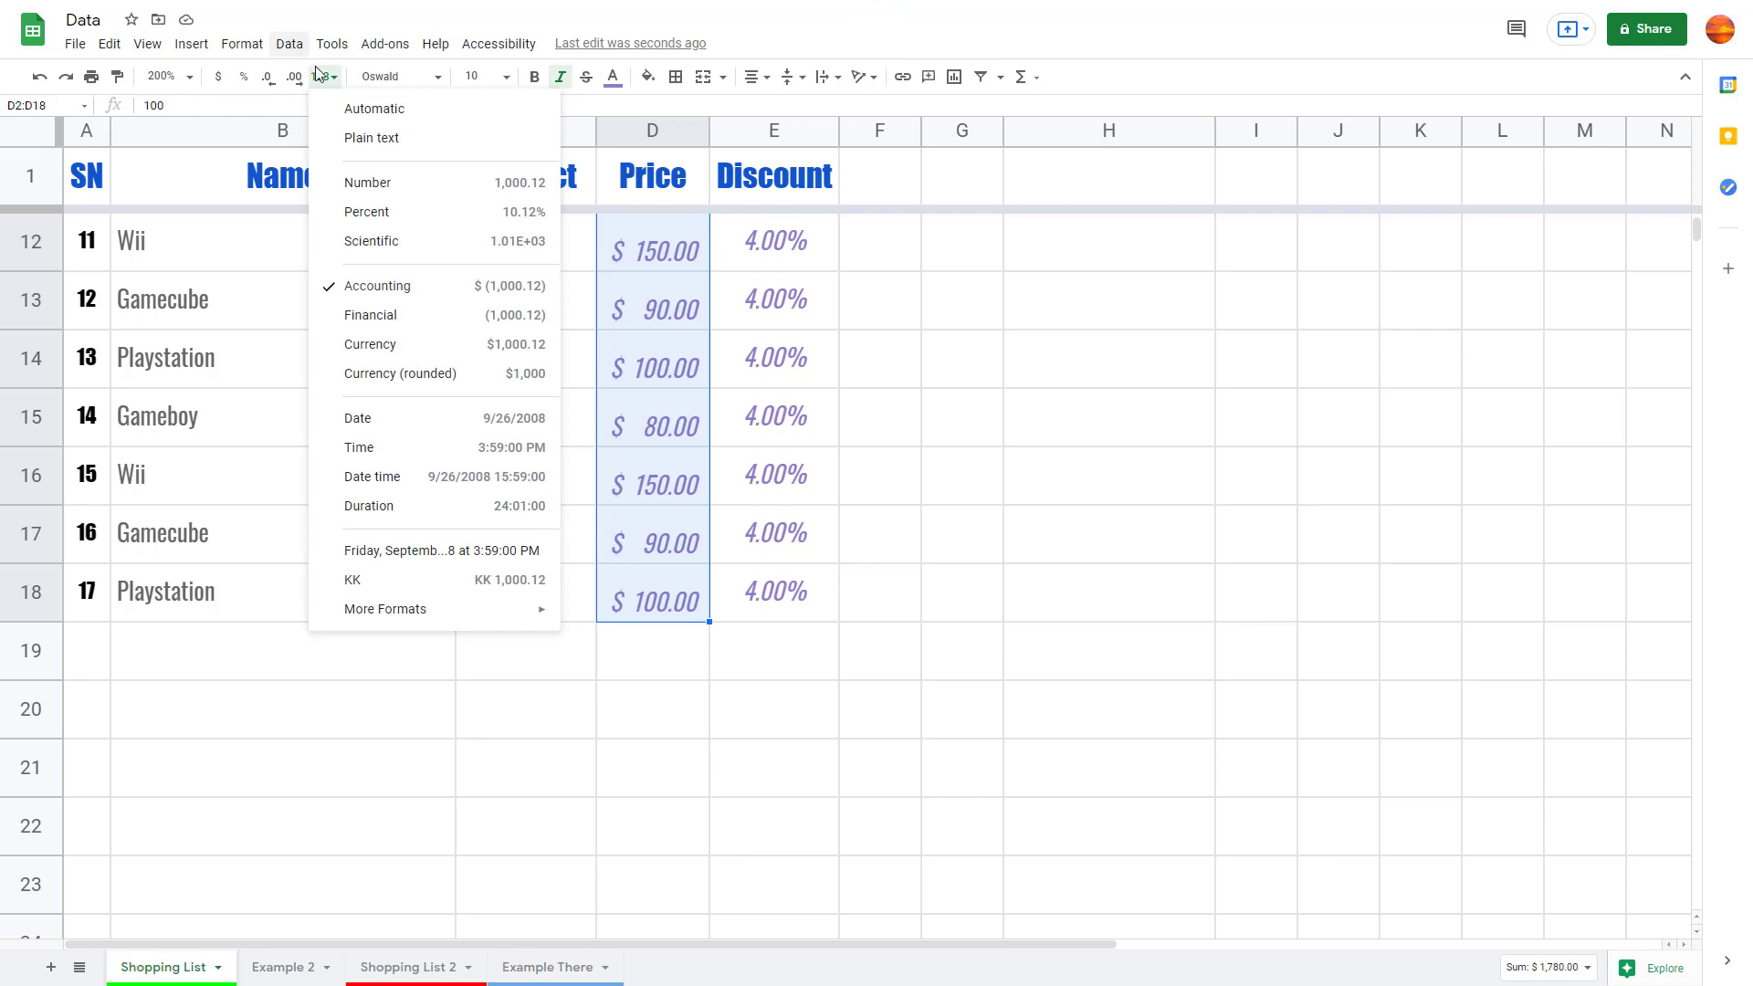
mouse_move(456, 609)
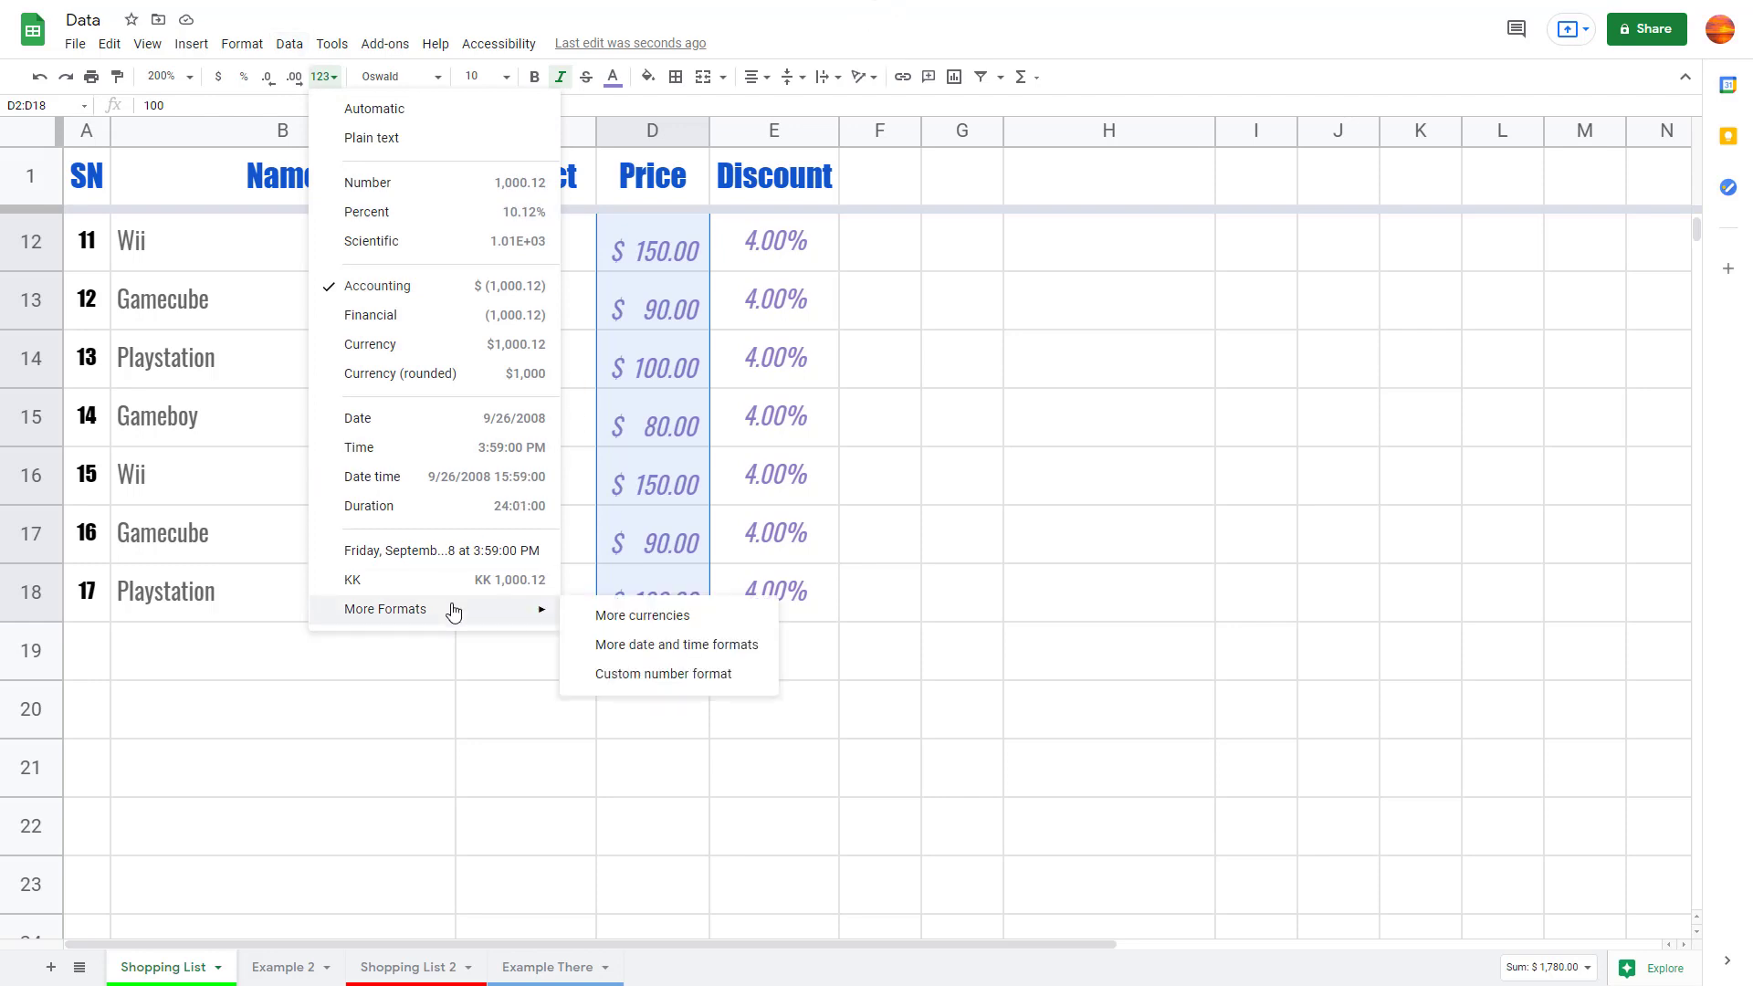
left_click(639, 617)
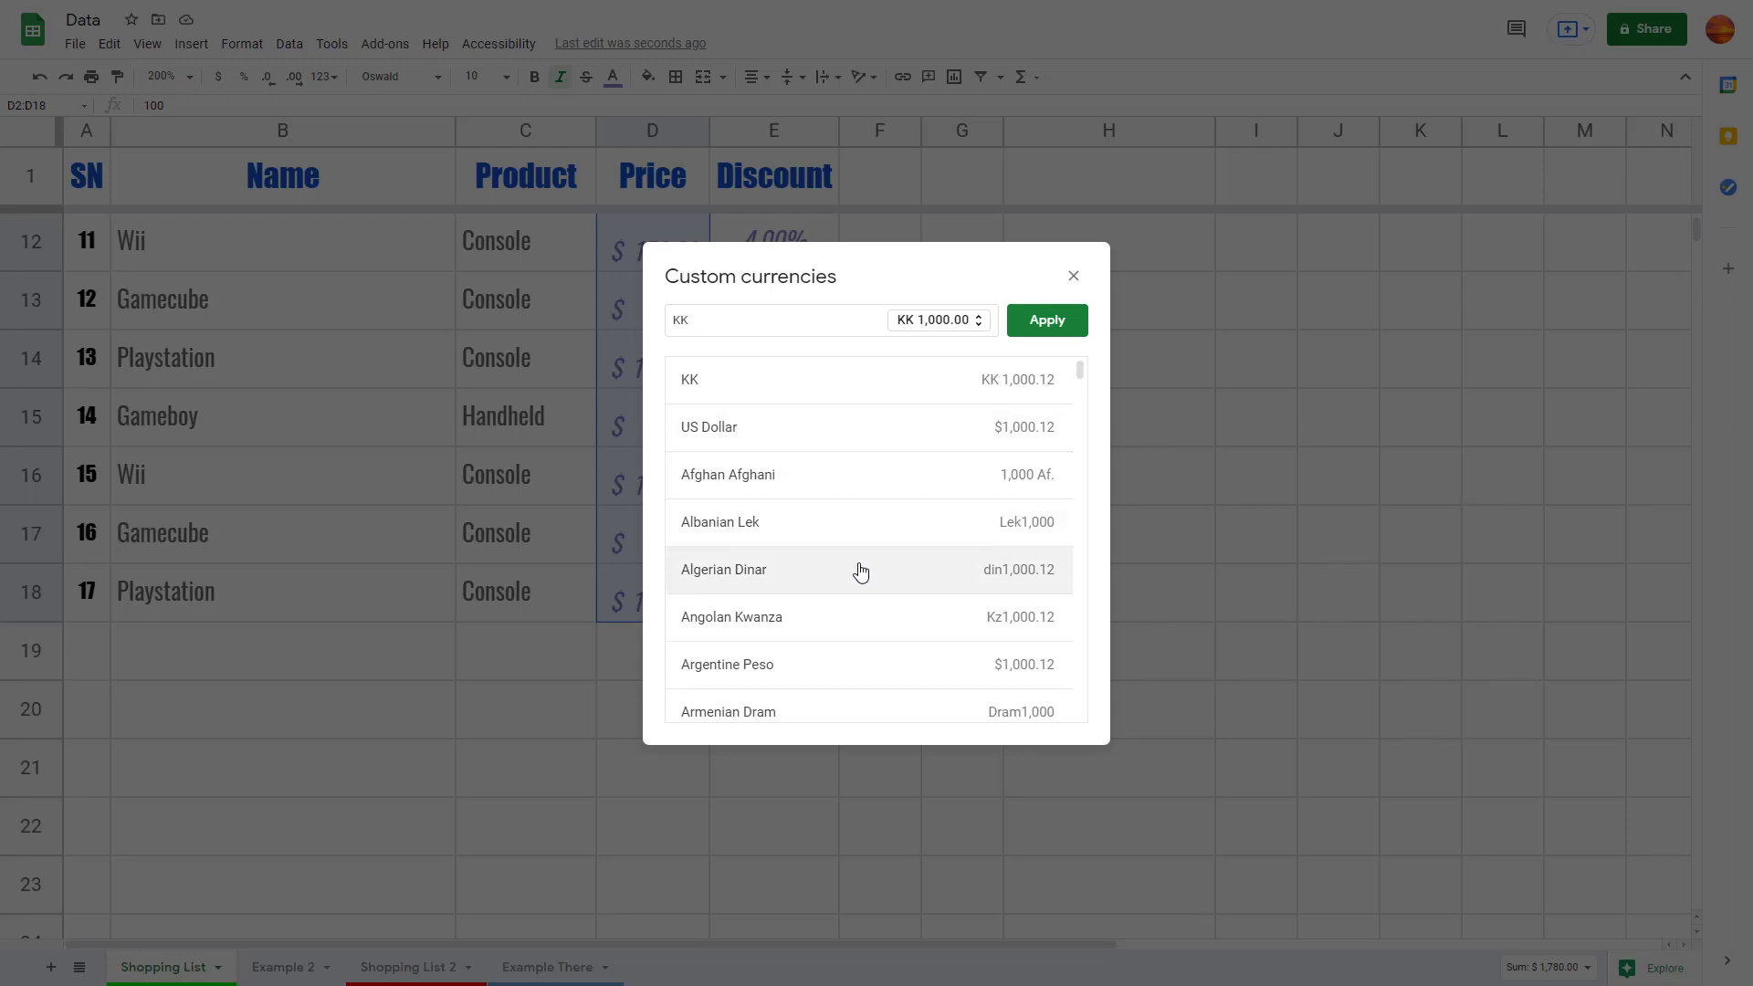
scroll(854, 557, "down", 10)
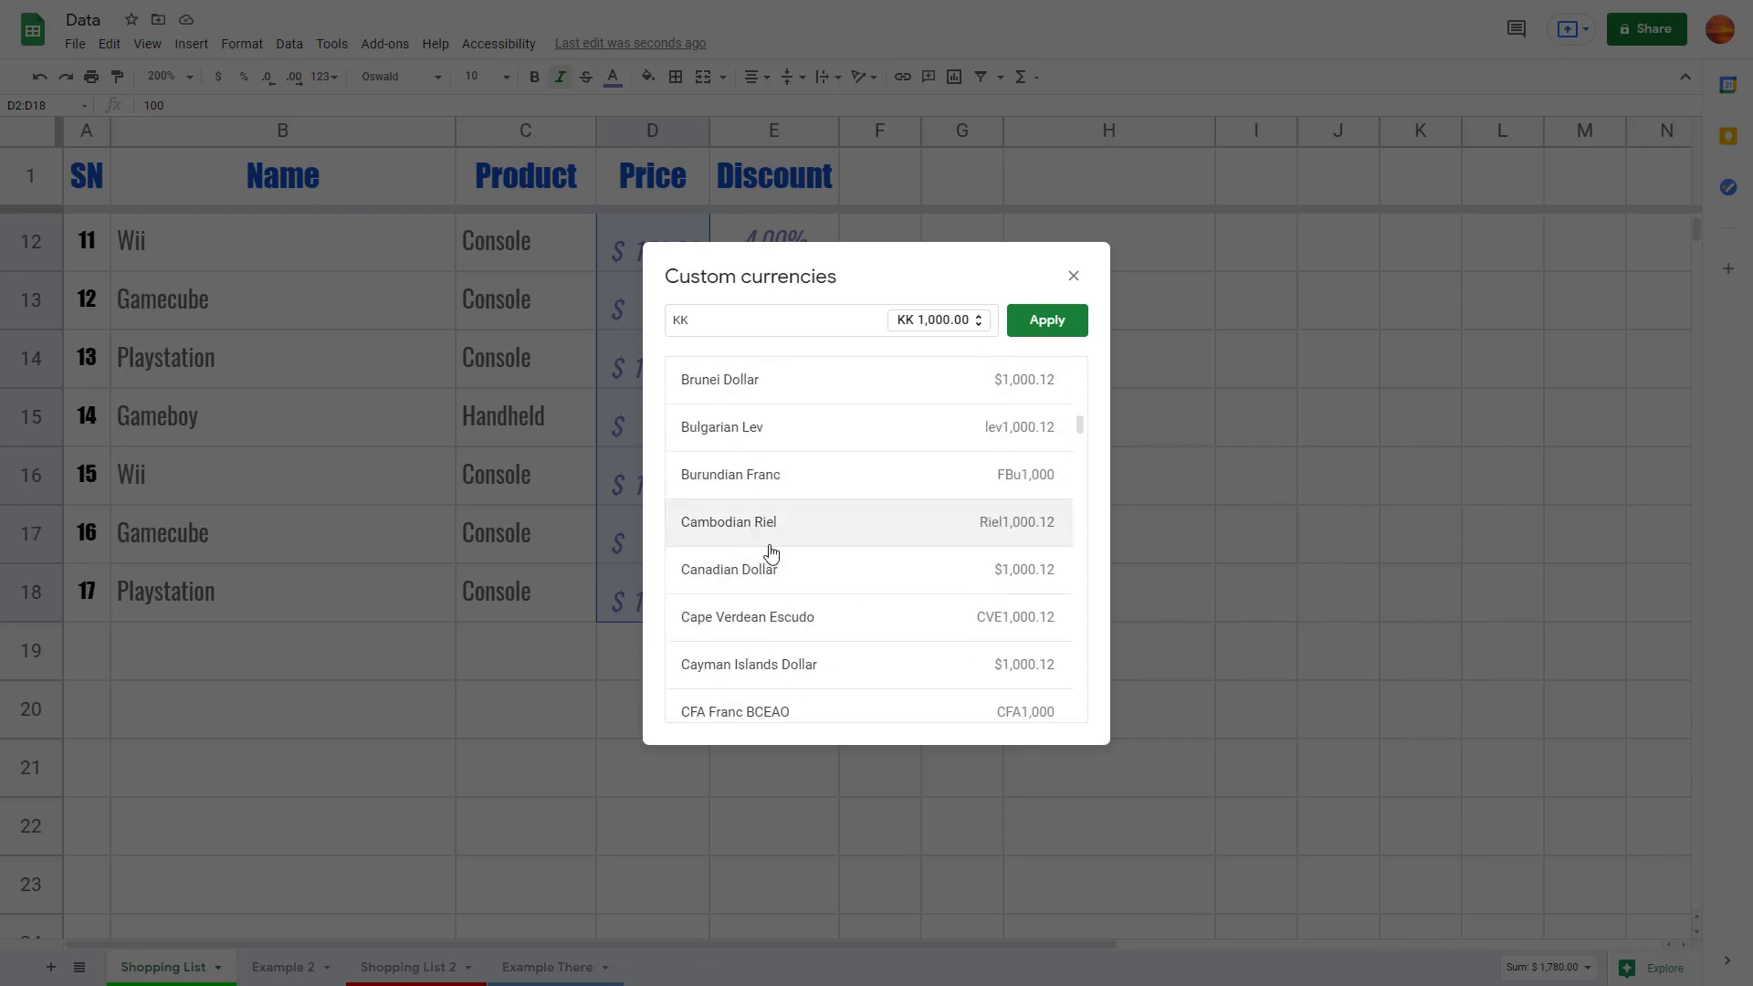
left_click(801, 536)
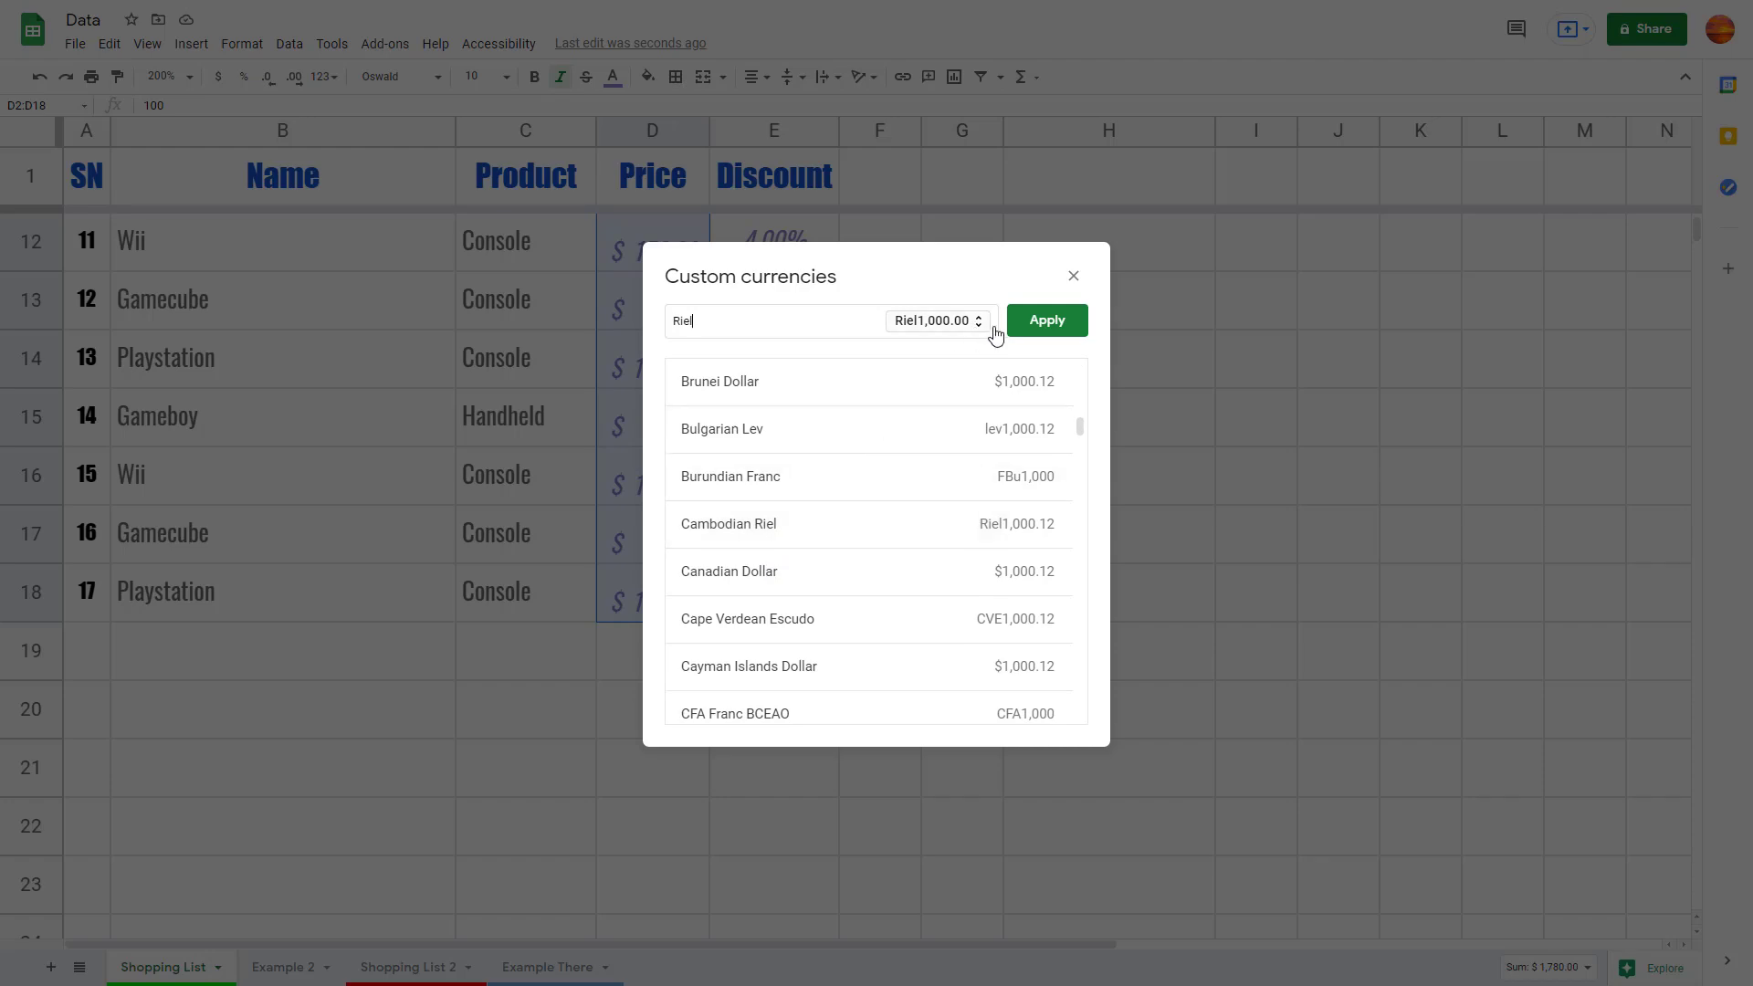
left_click(1039, 327)
scroll(970, 471, "up", 5)
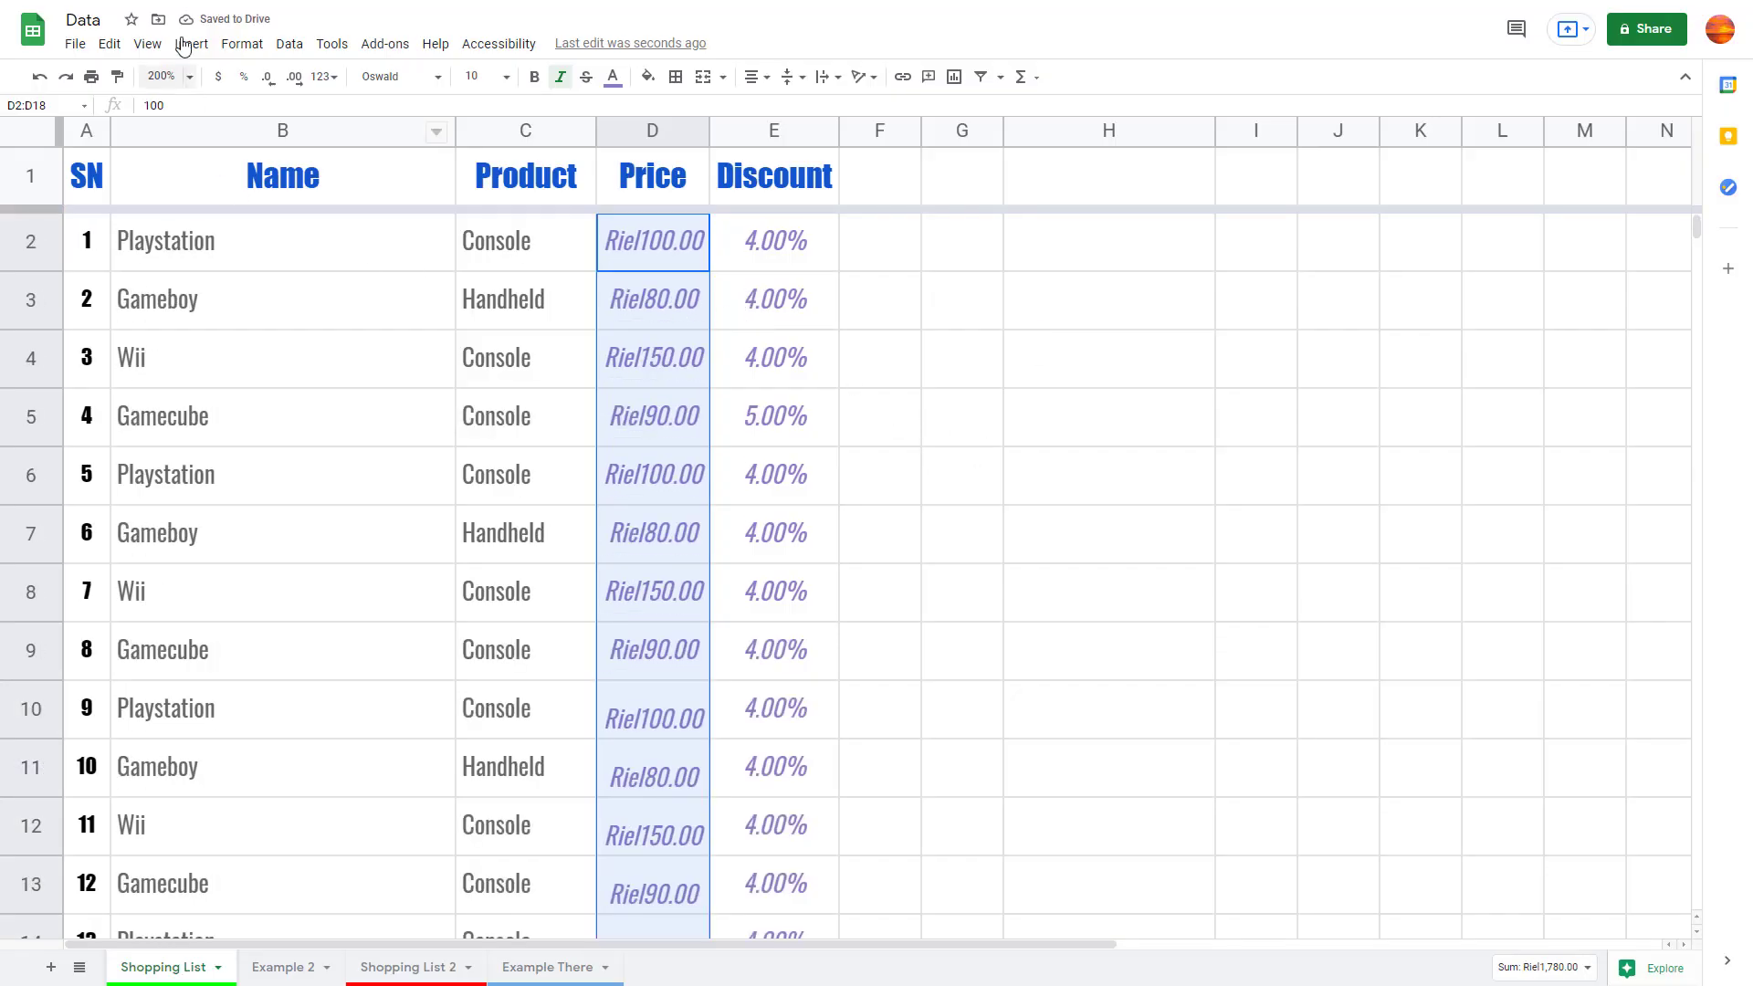
left_click(330, 46)
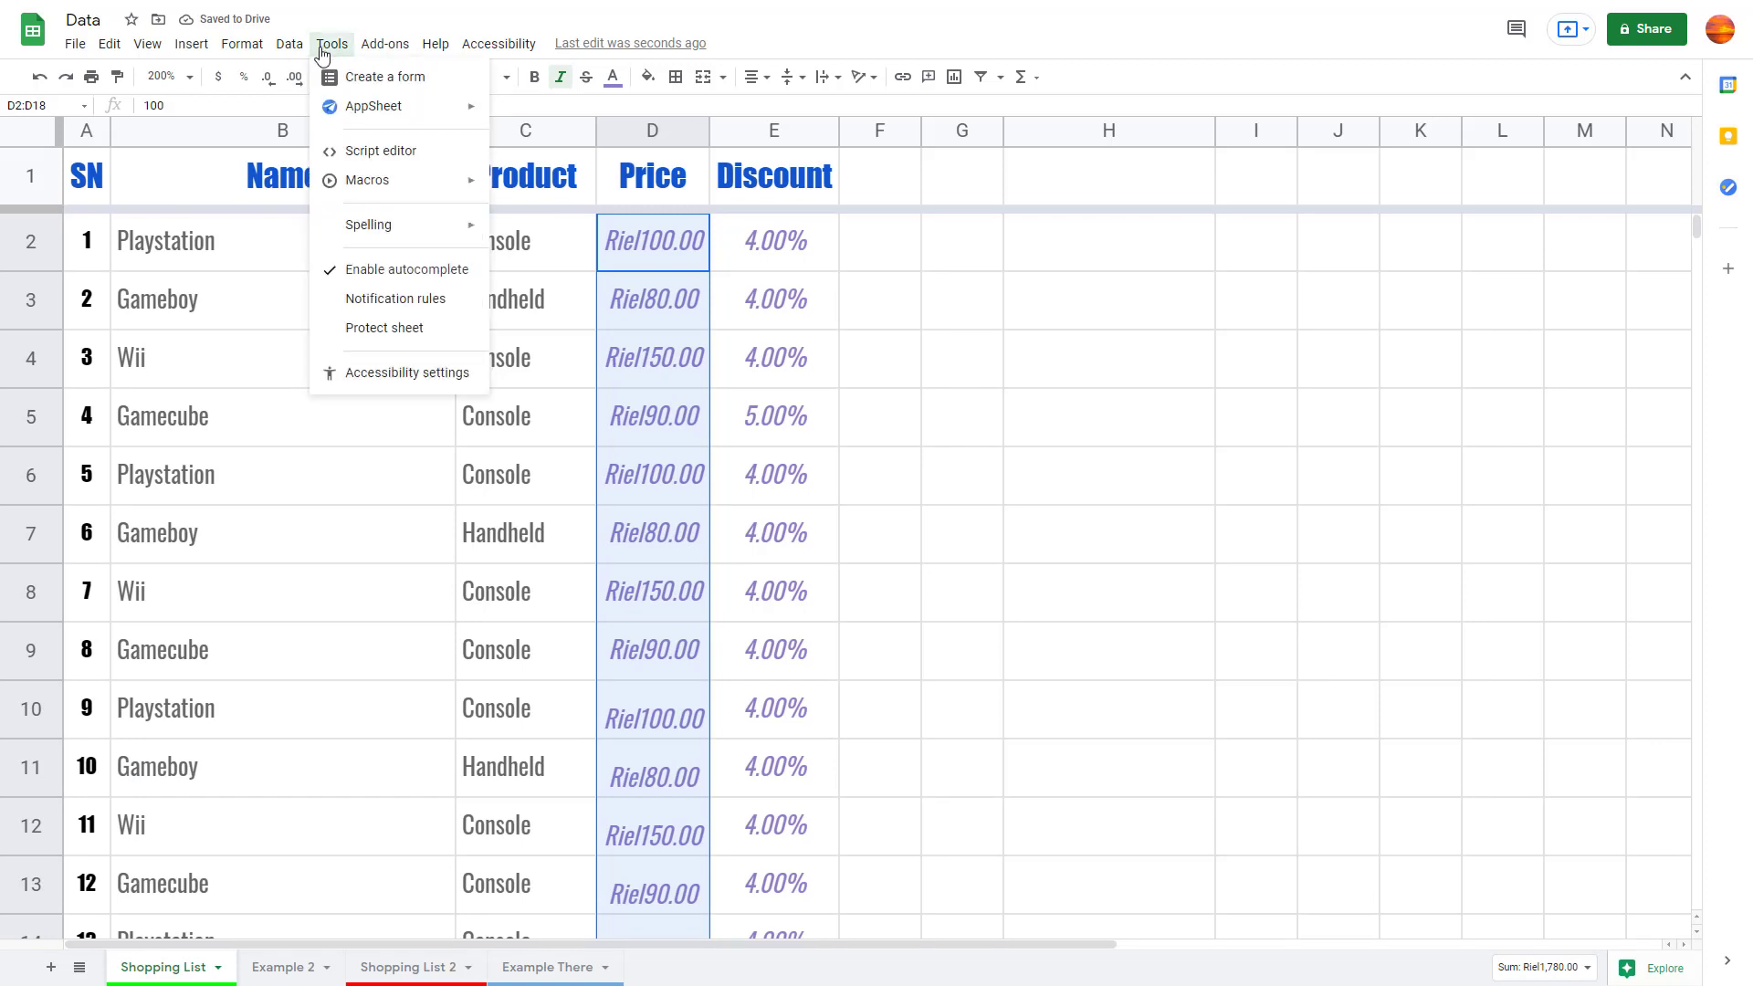
mouse_move(280, 53)
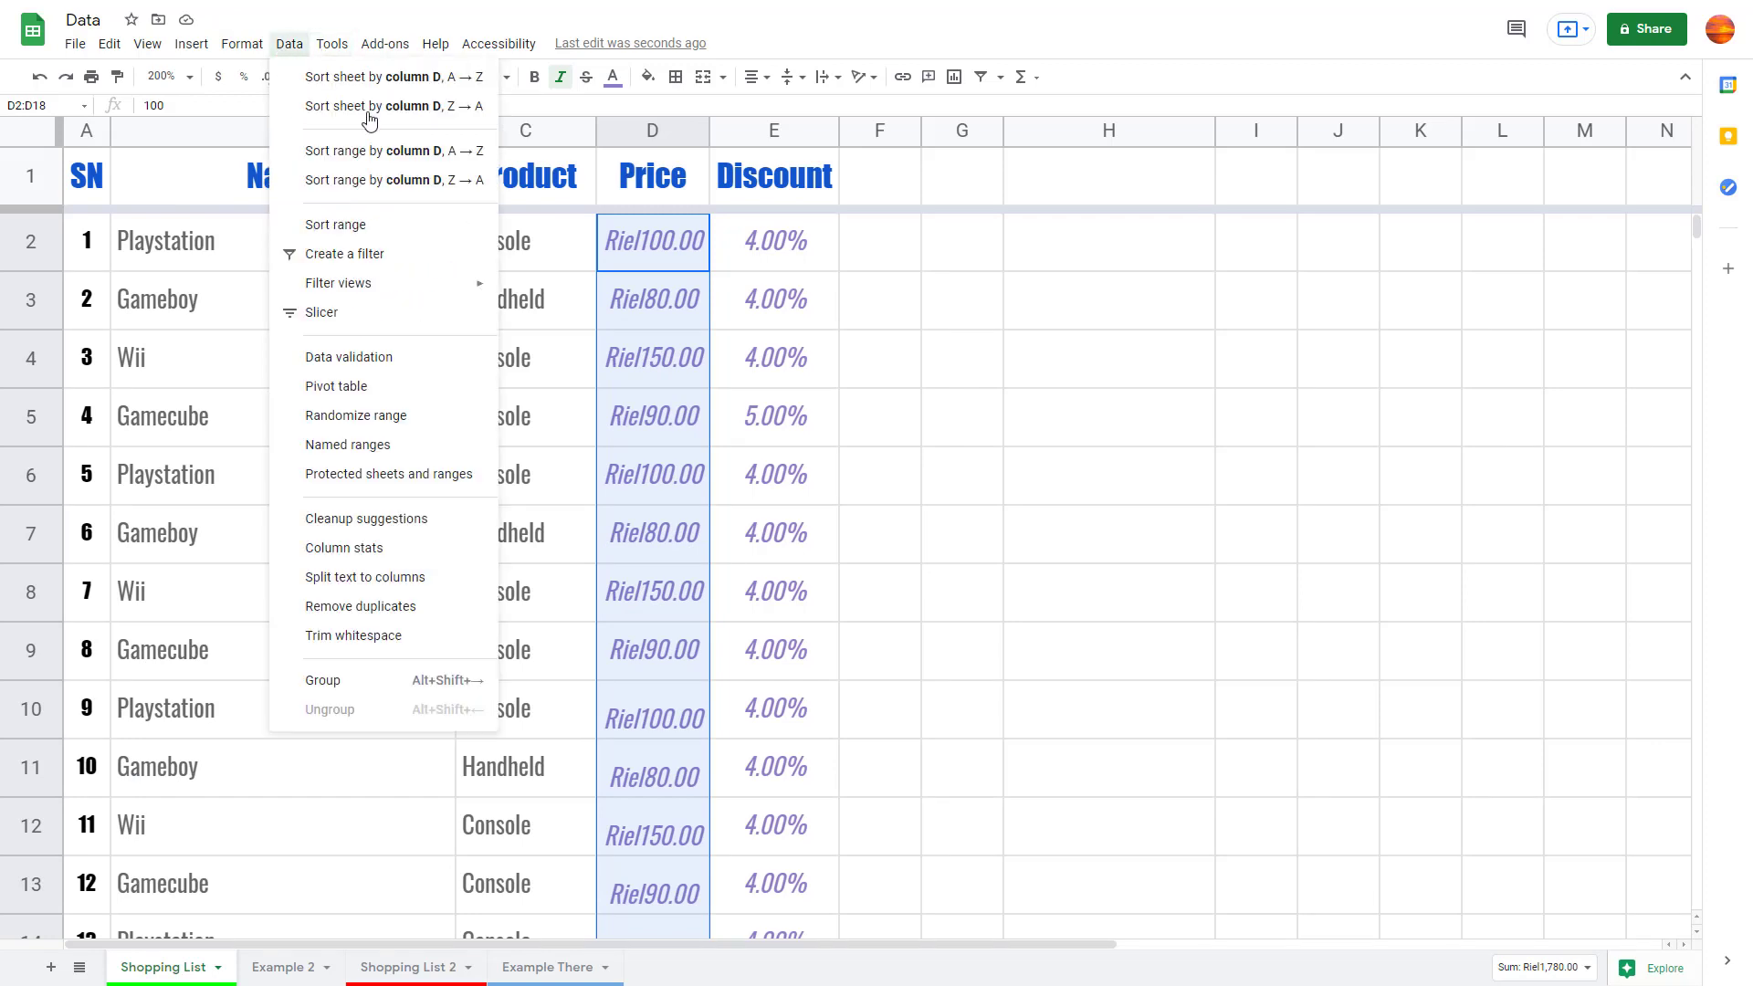
left_click(1013, 557)
Apply a custom currency format with the prefix SAR to the prices in D2:D18.
scroll(749, 582, "down", 5)
scroll(748, 583, "up", 2)
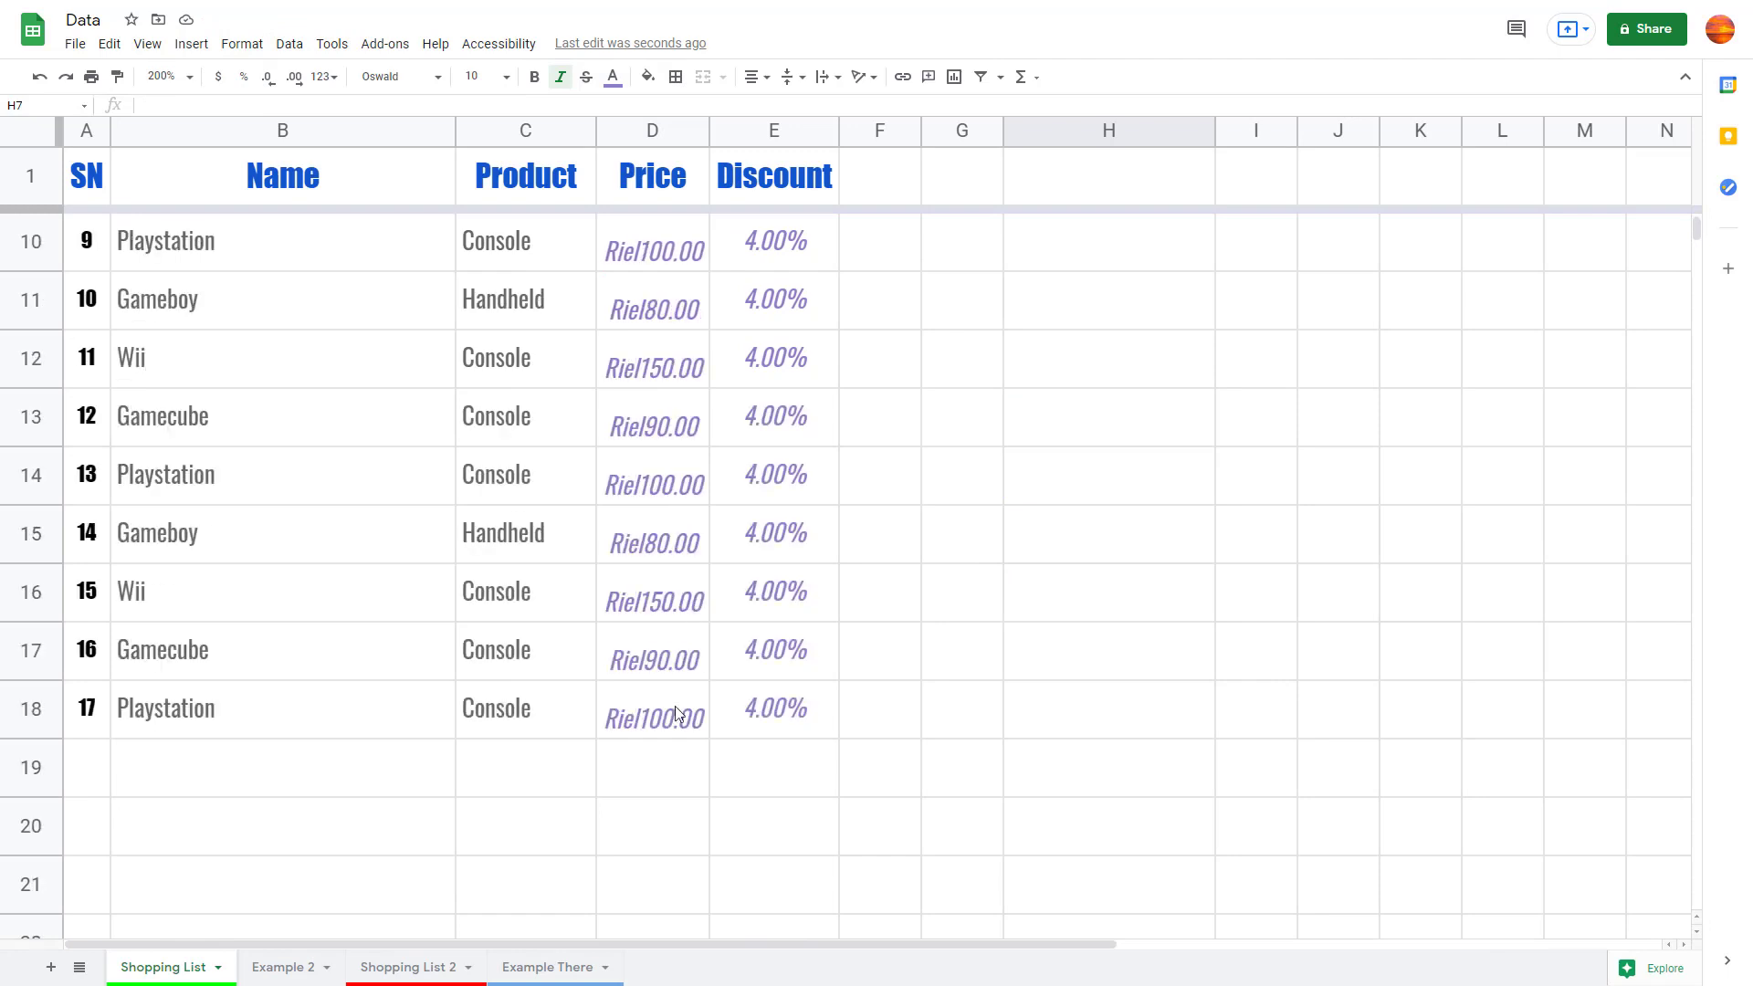
left_click_drag(675, 716, 632, 243)
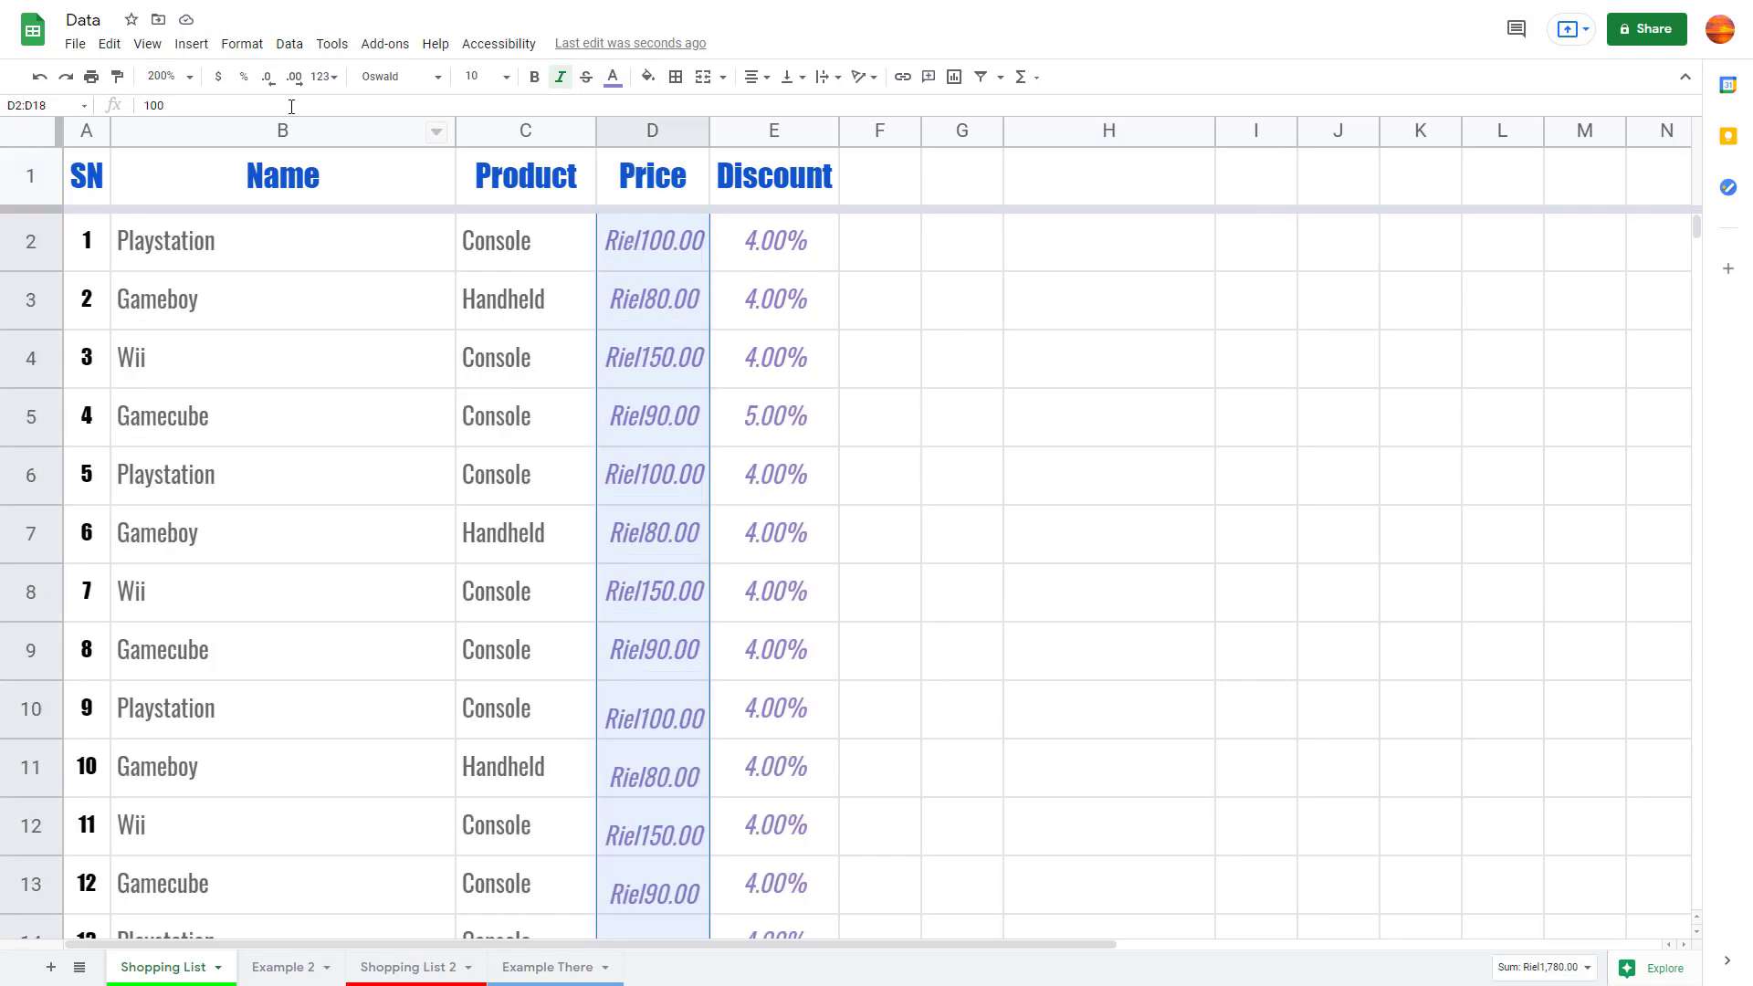
left_click(324, 77)
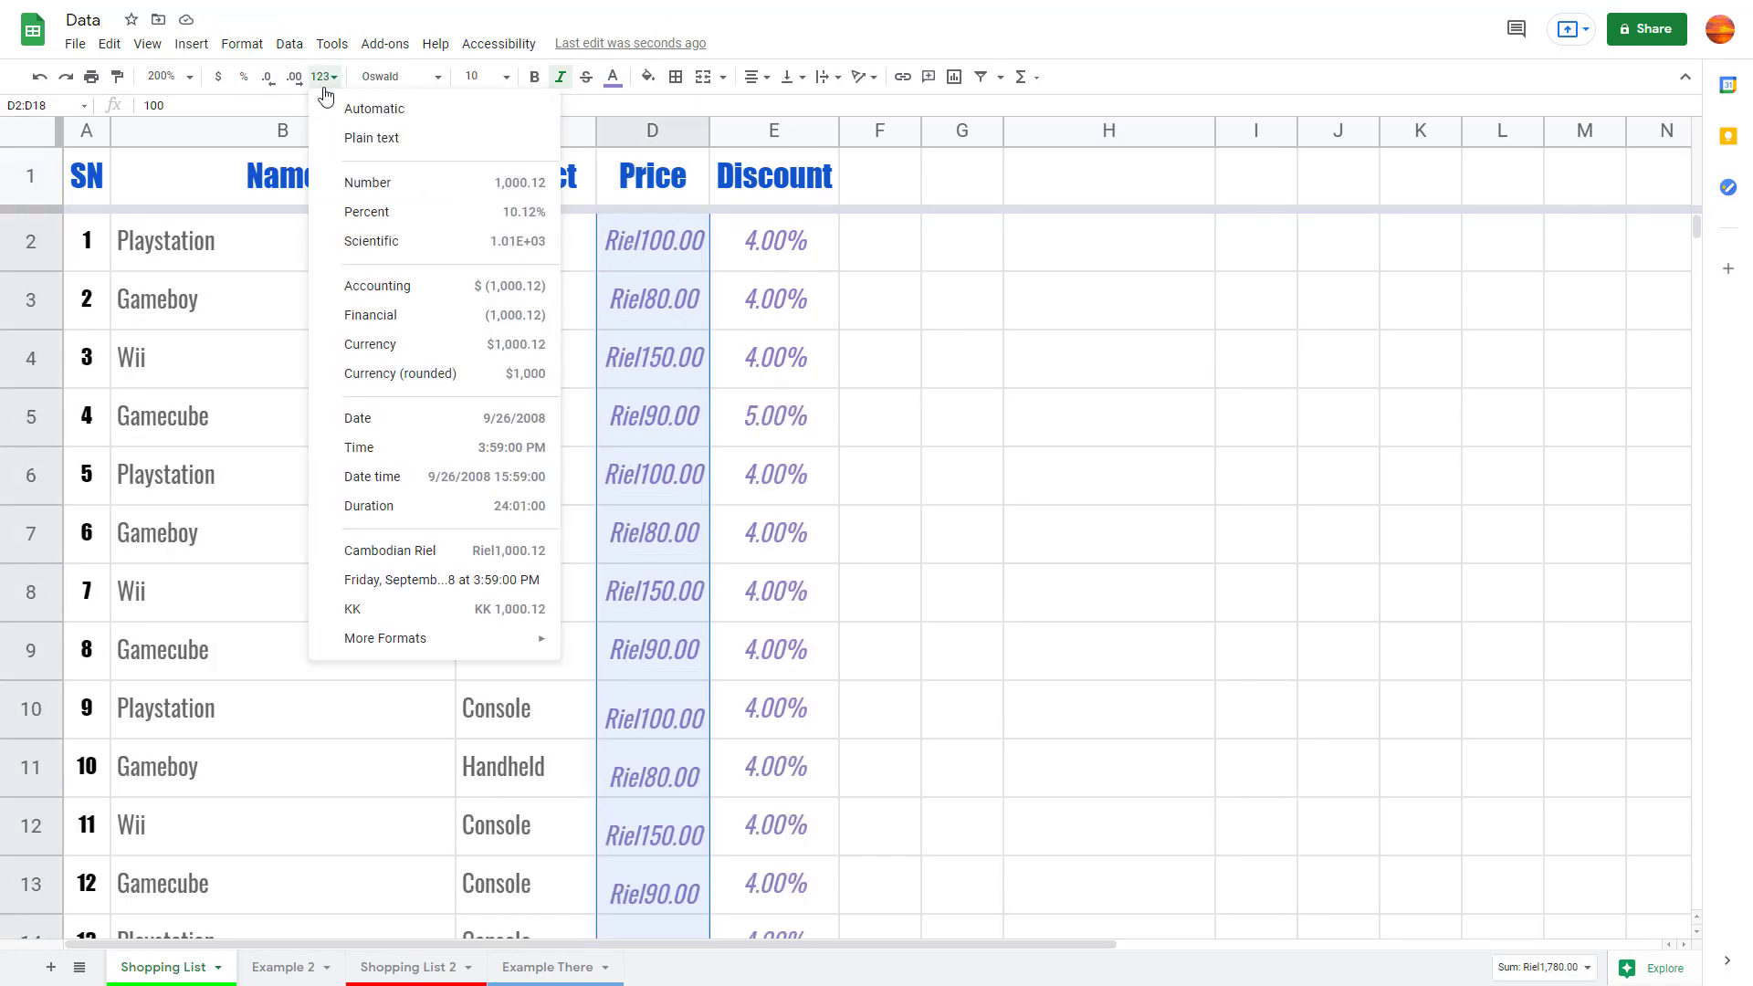
mouse_move(543, 638)
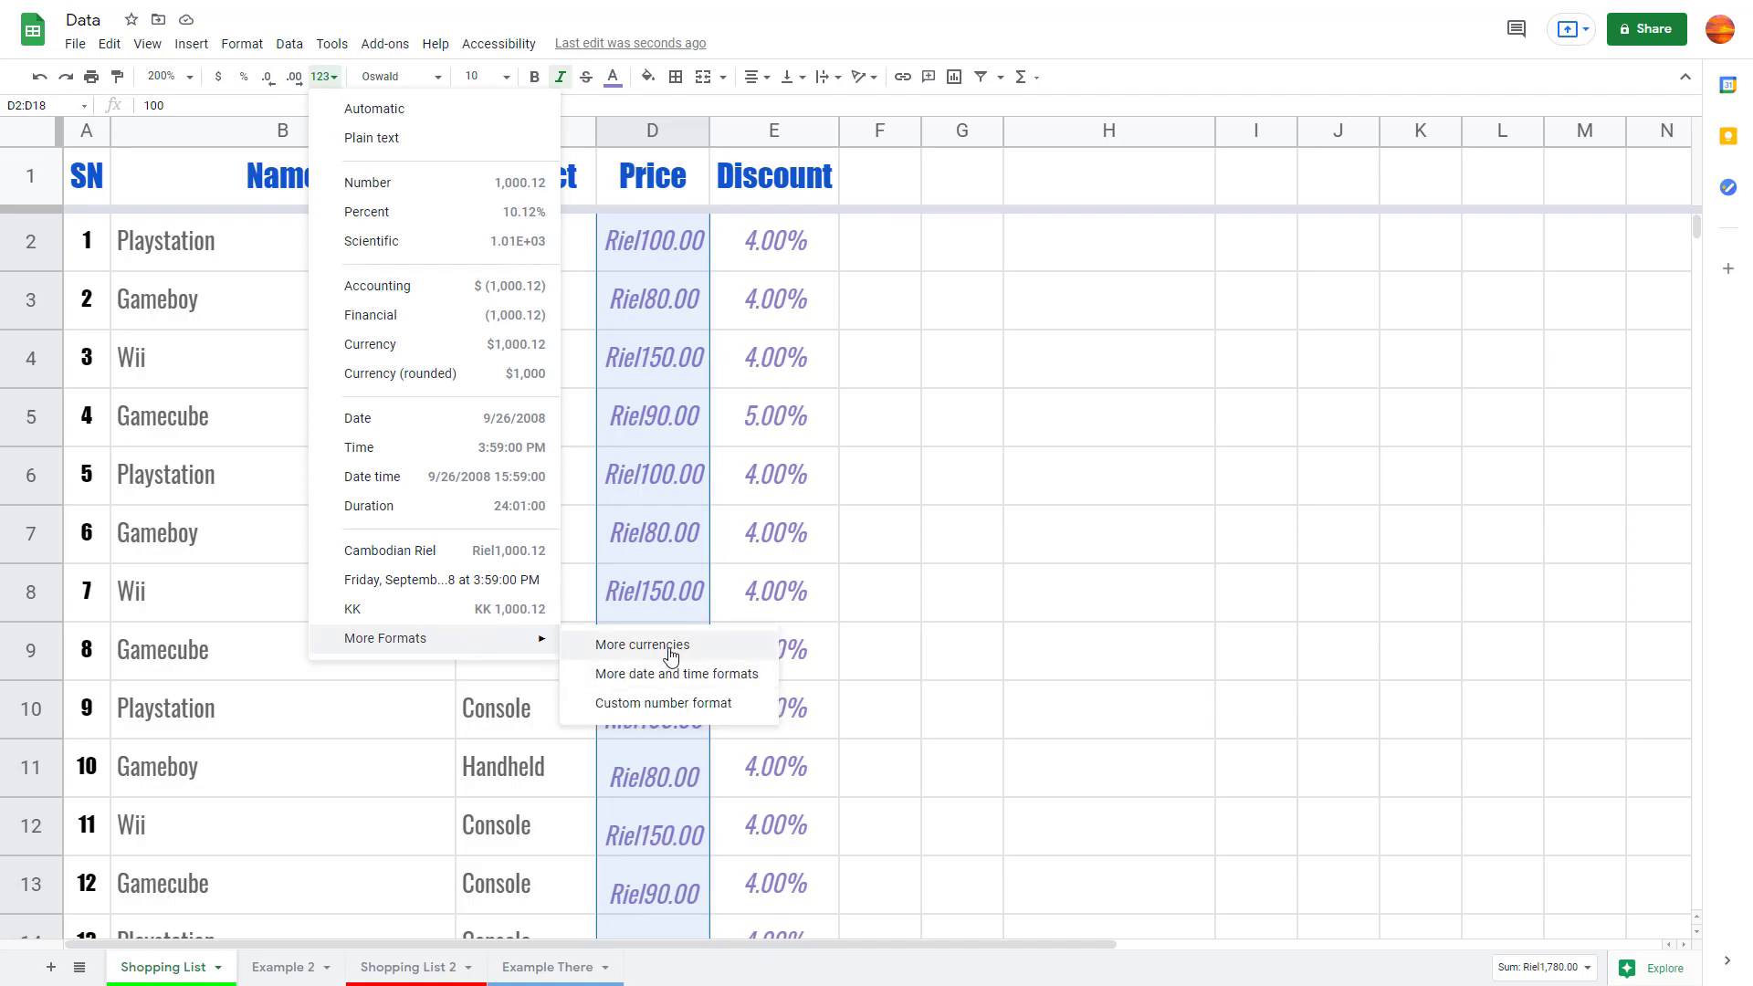
left_click(671, 654)
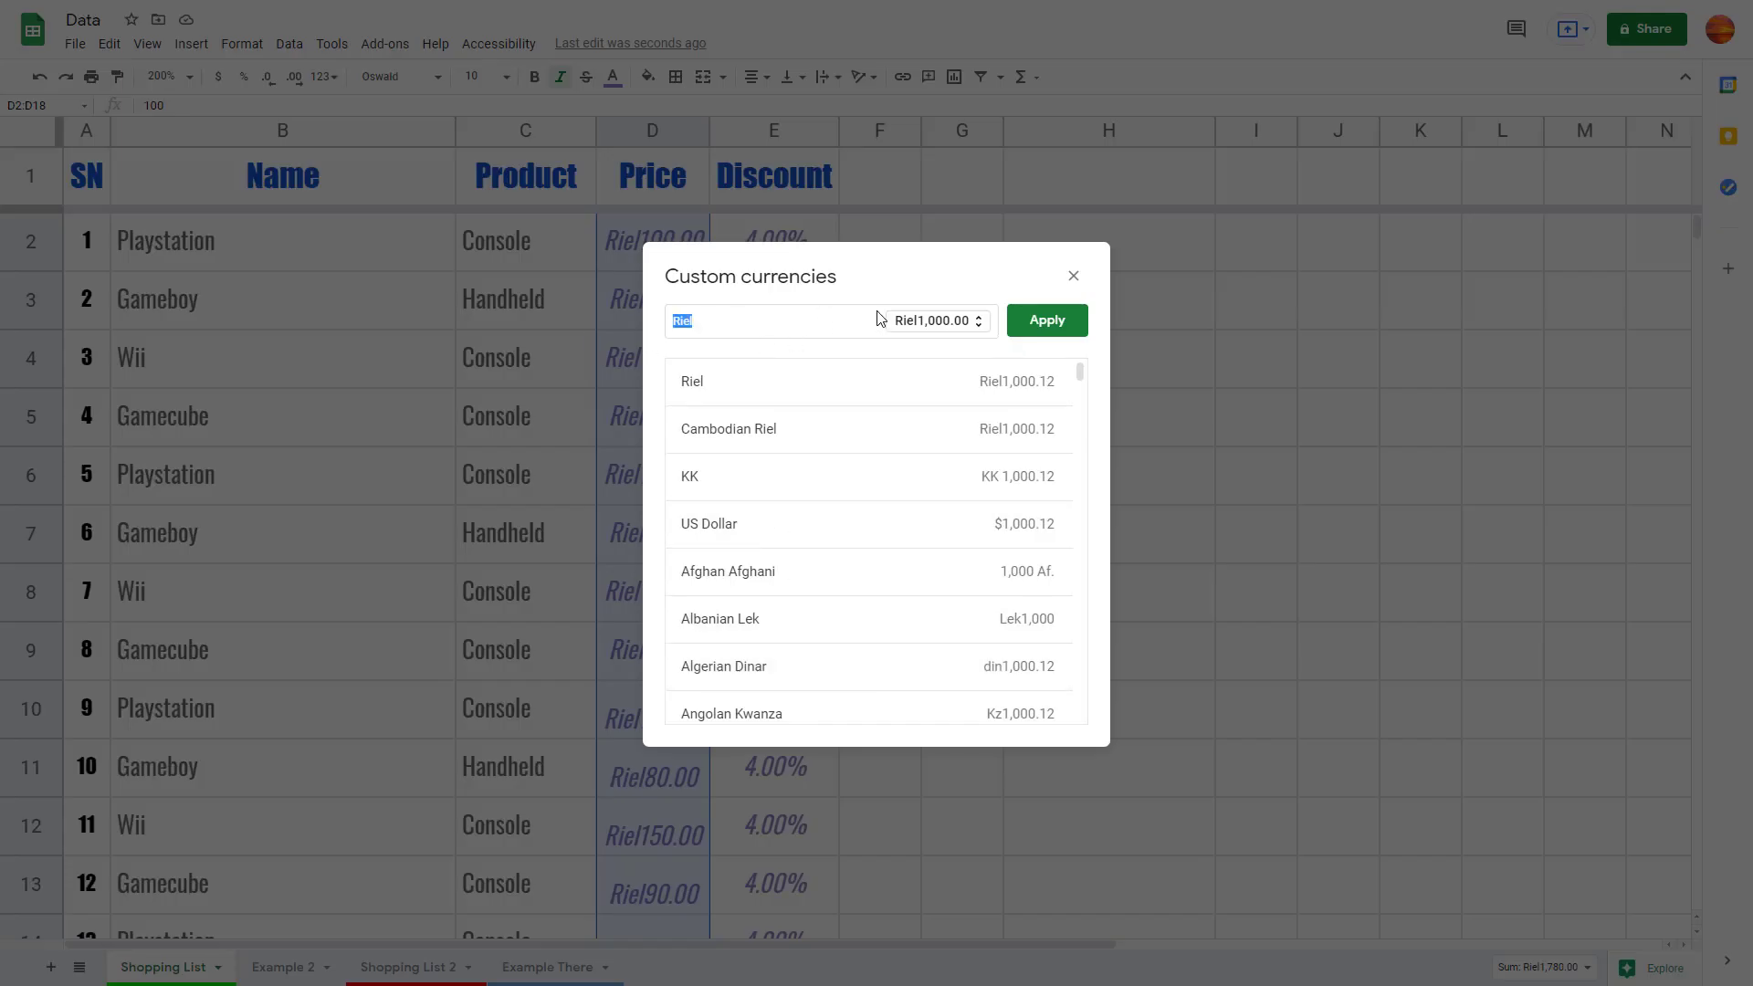
left_click(984, 324)
left_click(851, 331)
key("BackSpace")
key("BackSpace")
key("BackSpace")
key("BackSpace")
type("SAR")
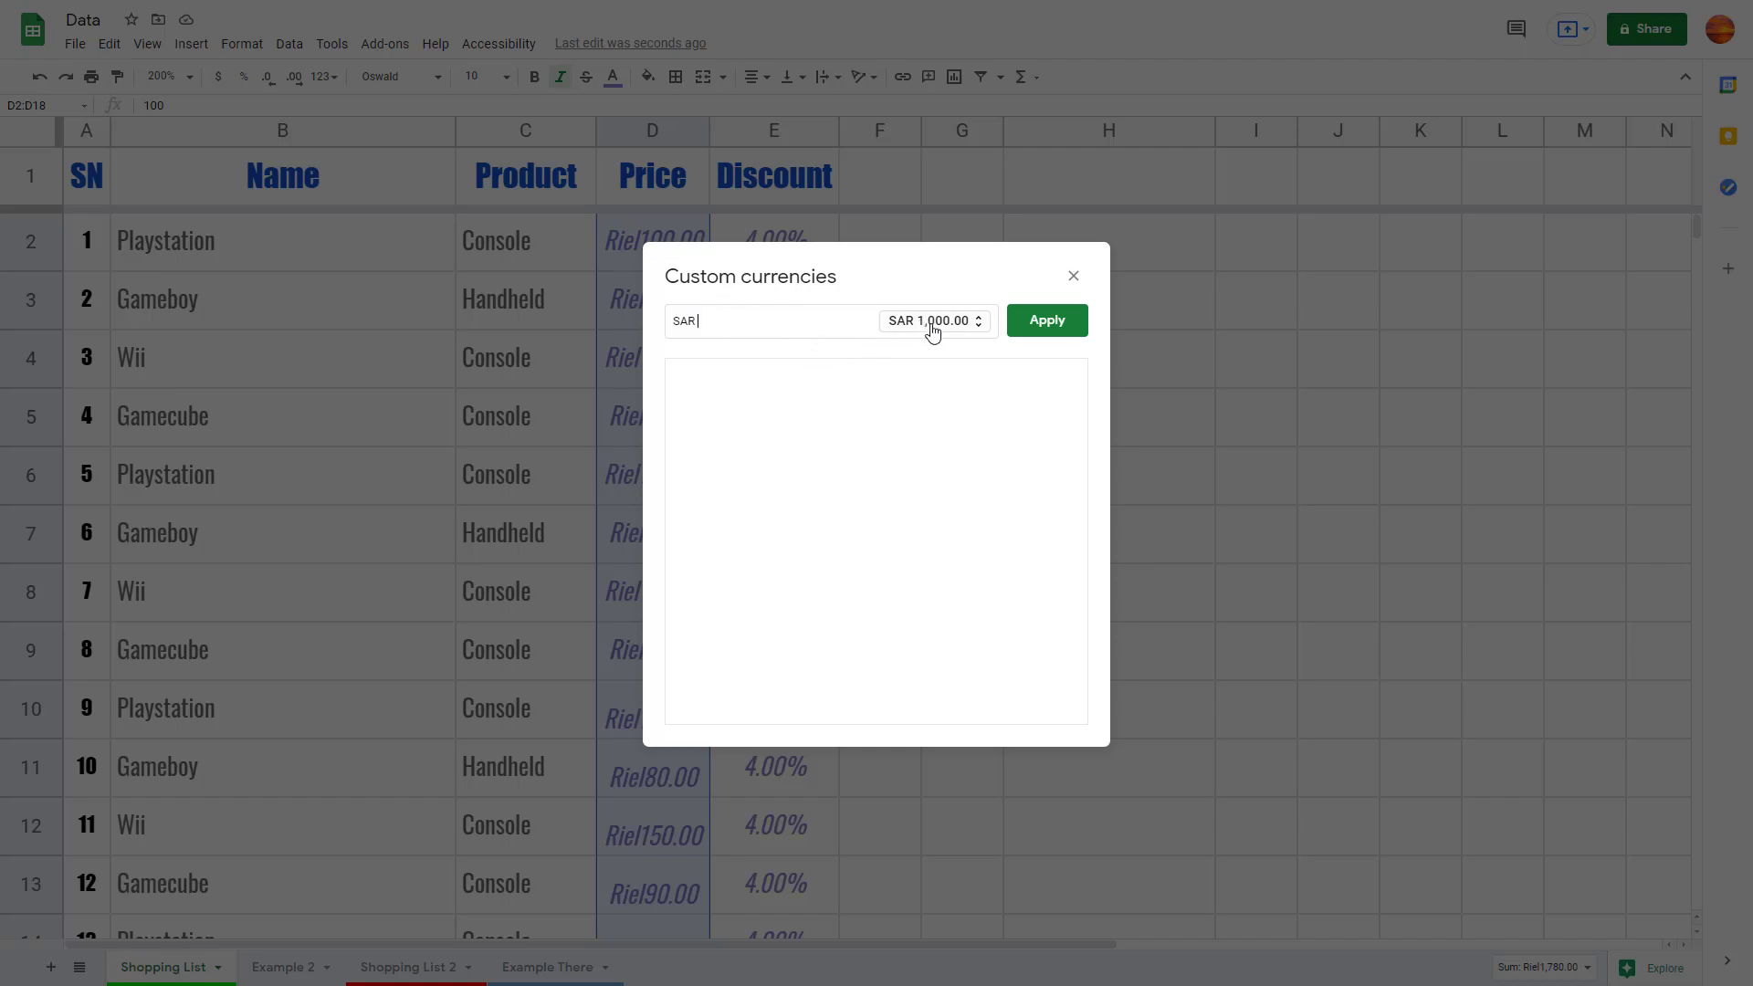
left_click(1065, 327)
scroll(960, 361, "down", 10)
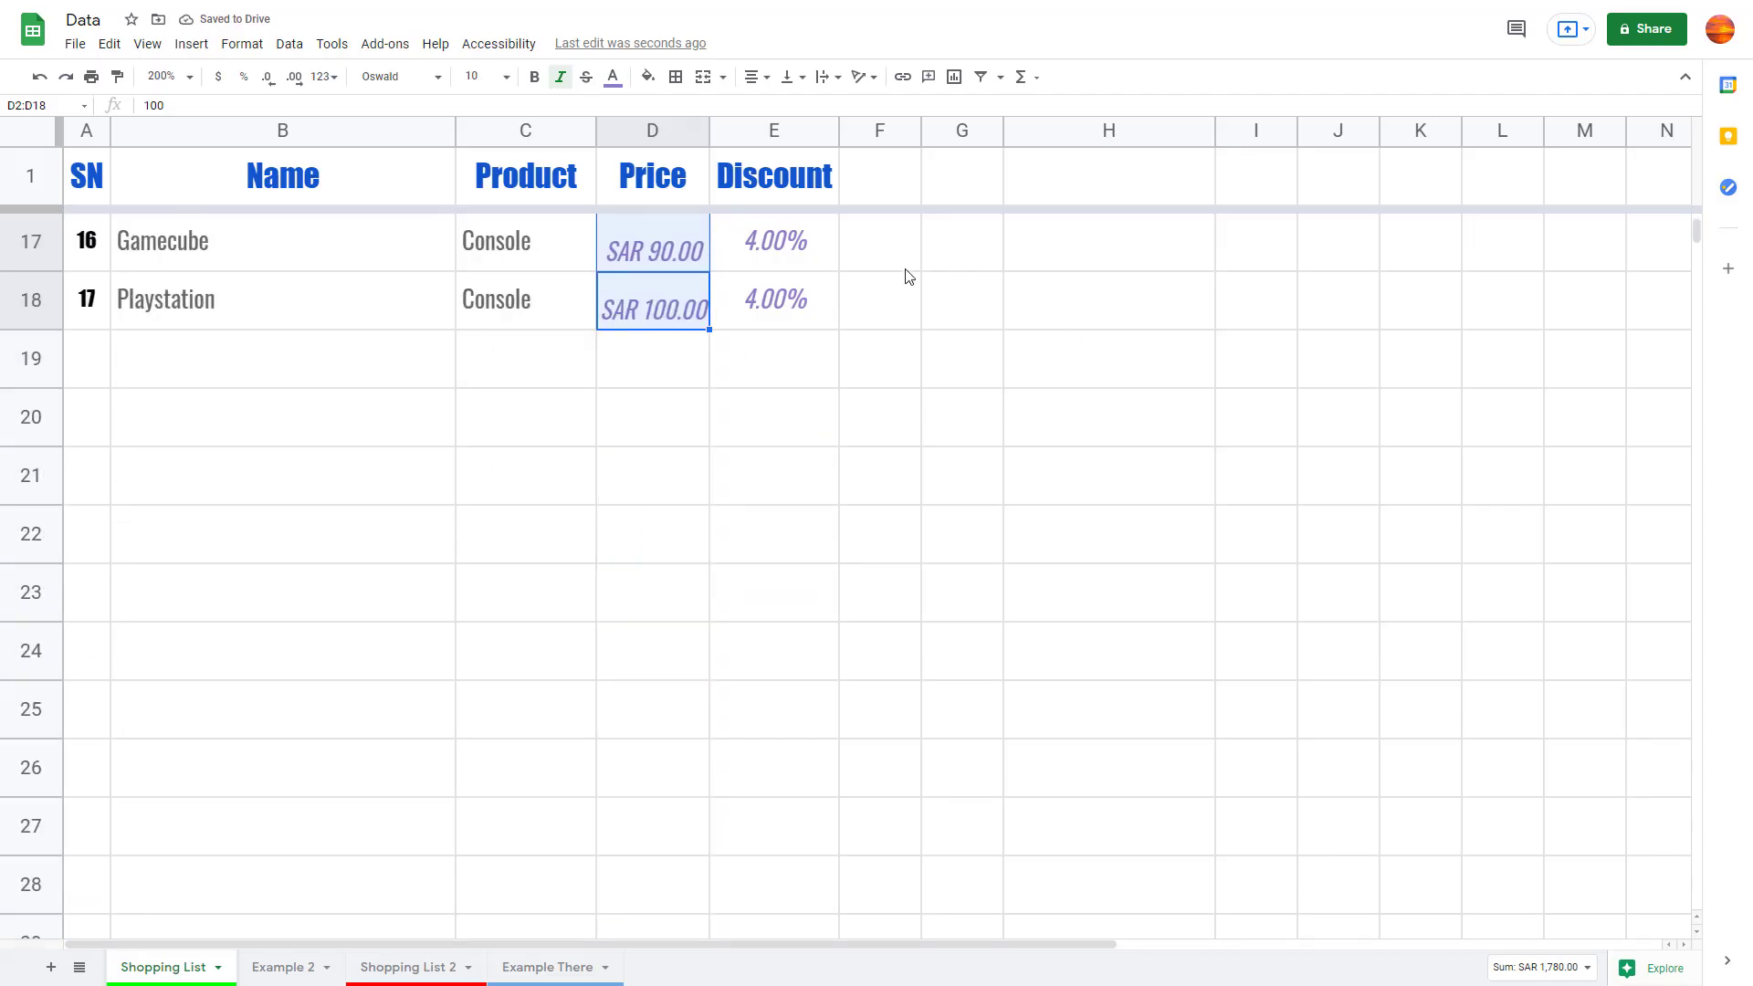
scroll(903, 274, "up", 10)
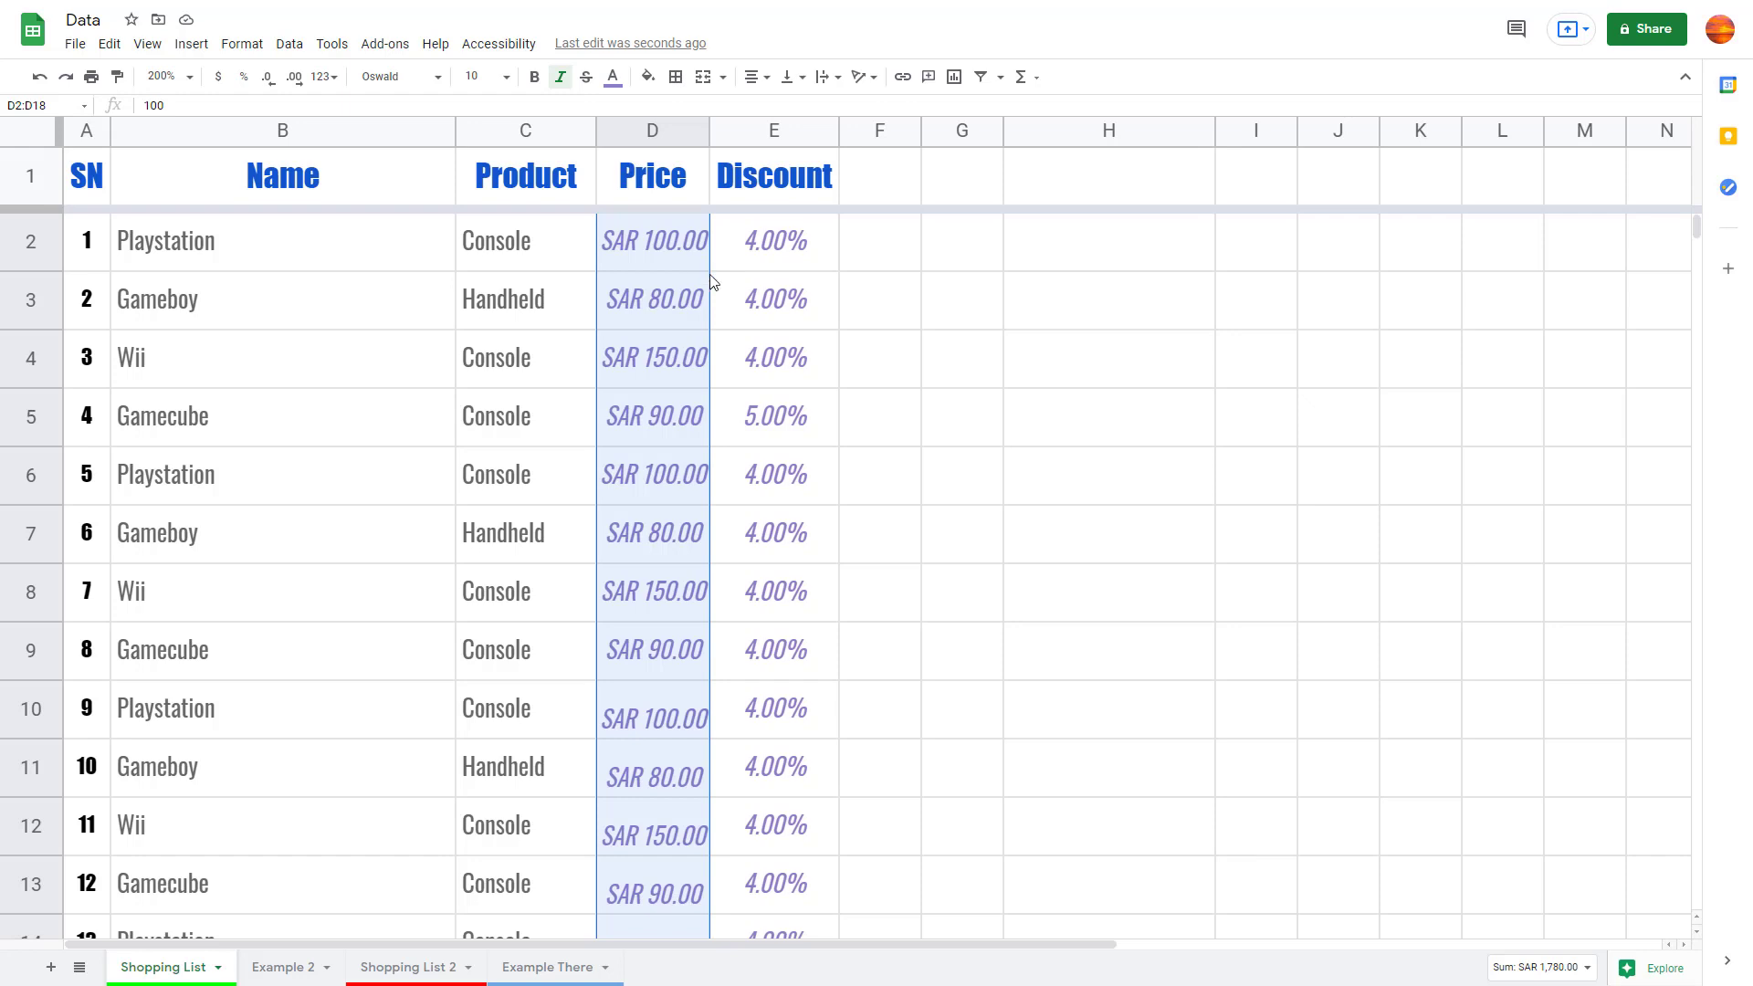
left_click(836, 375)
Enter the date 12/12/2021 in cell H4.
left_click(1146, 372)
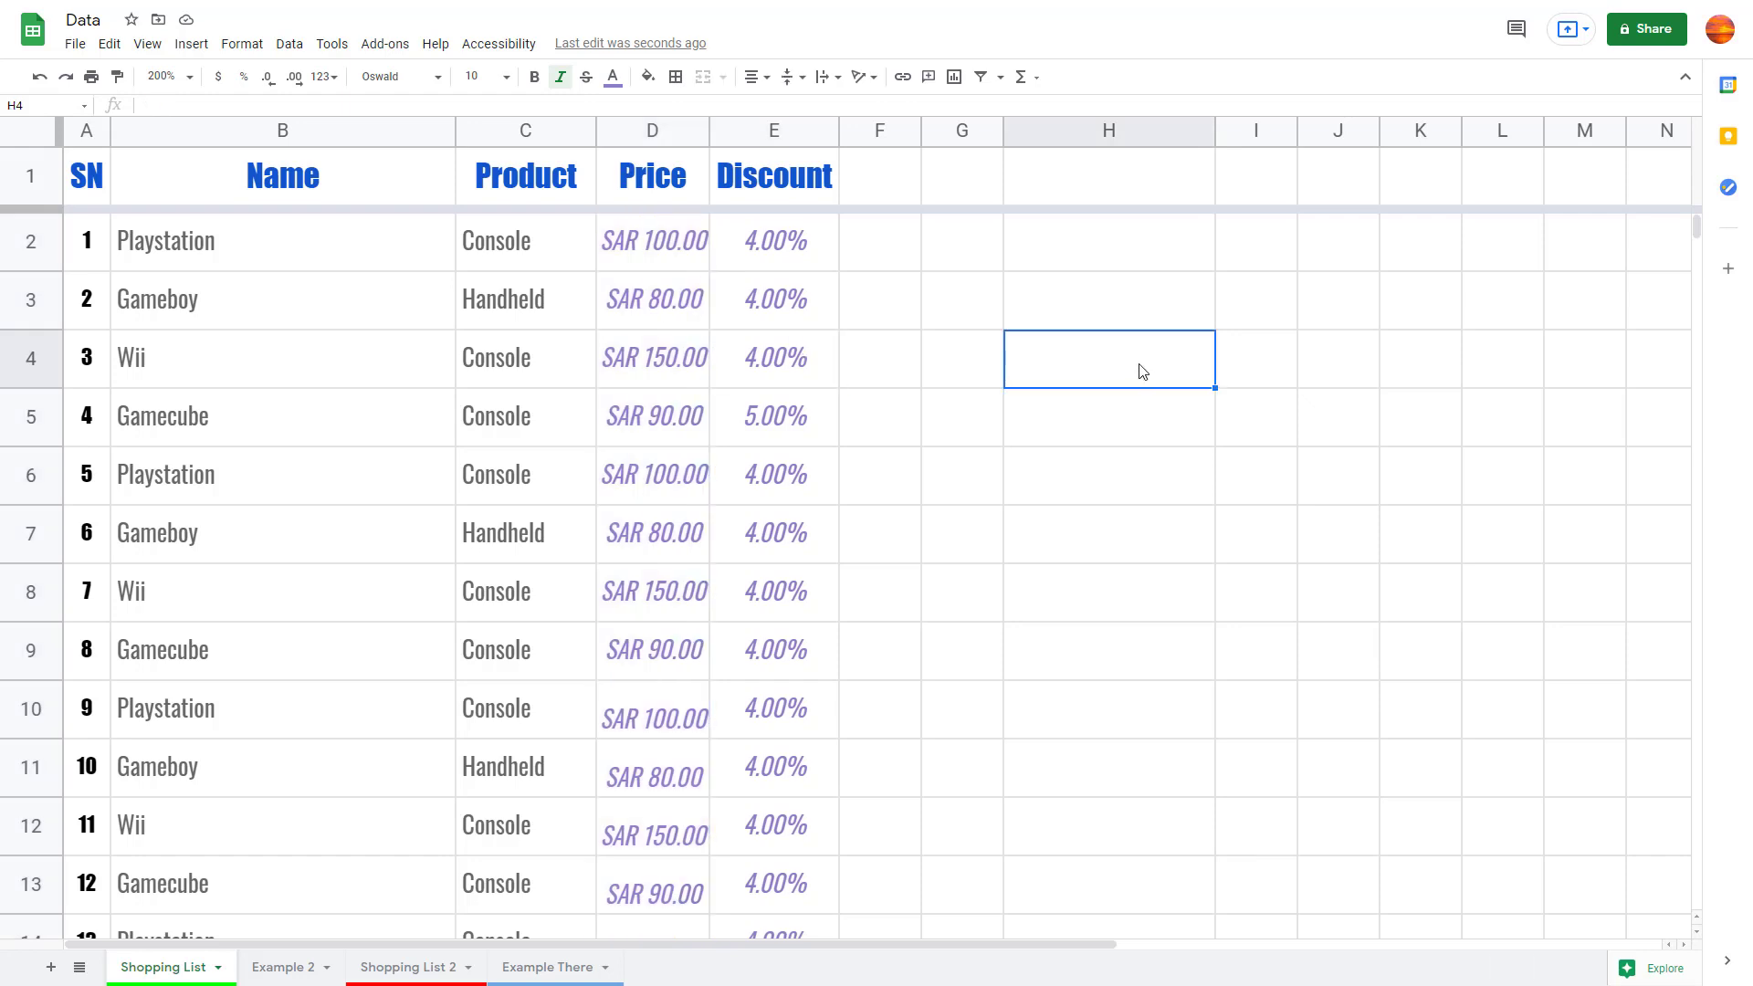
type("12/12/")
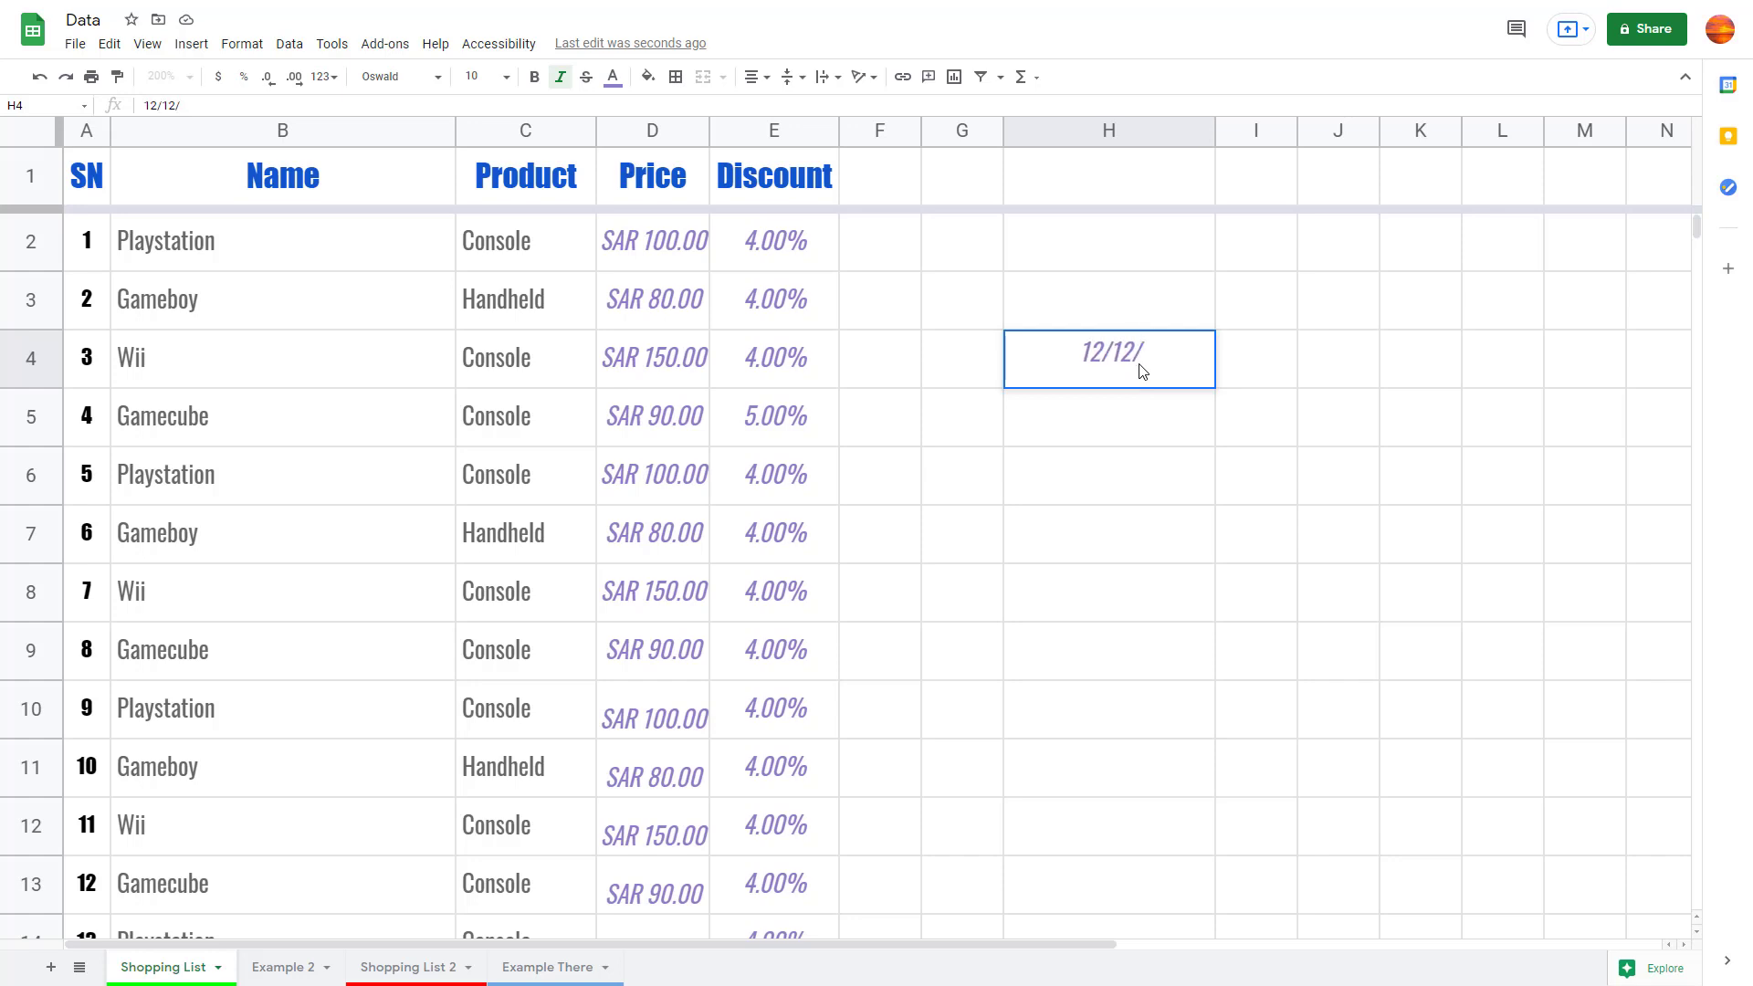
type("2021")
key("Return")
Apply the "Tuesday, August 5, 1930 at 1:30:30 PM" date and time format to H4 and widen column H to fit.
left_click(1141, 369)
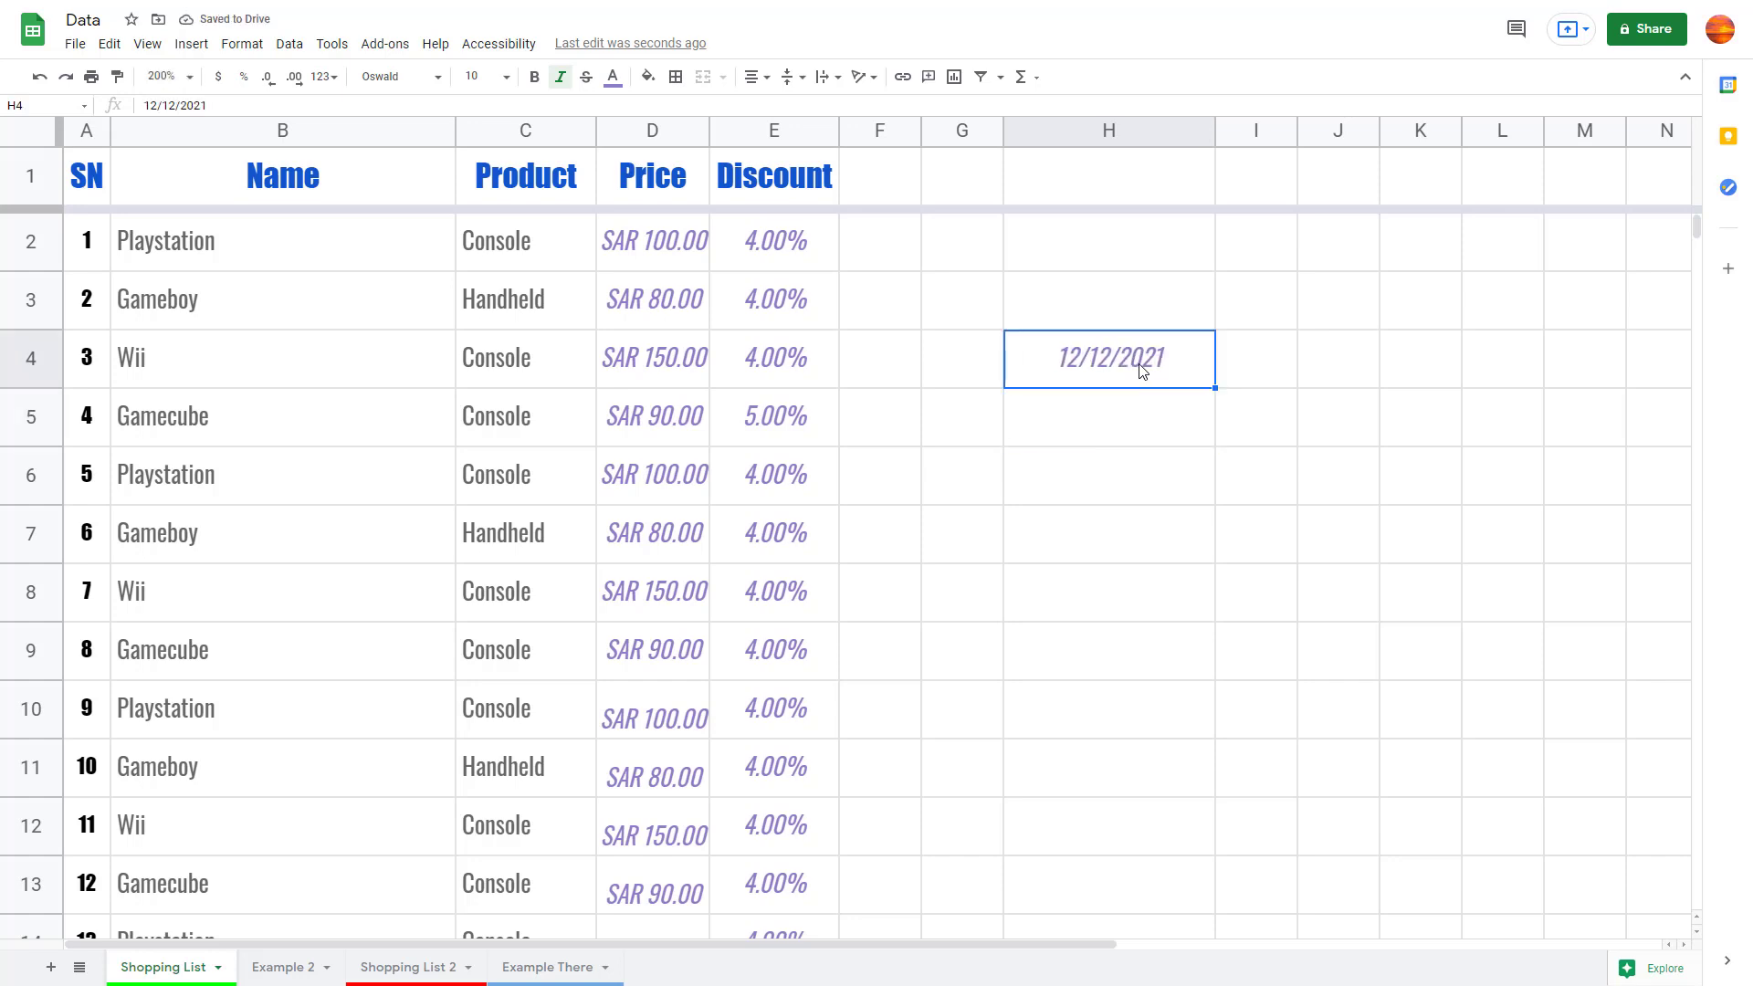
left_click(300, 46)
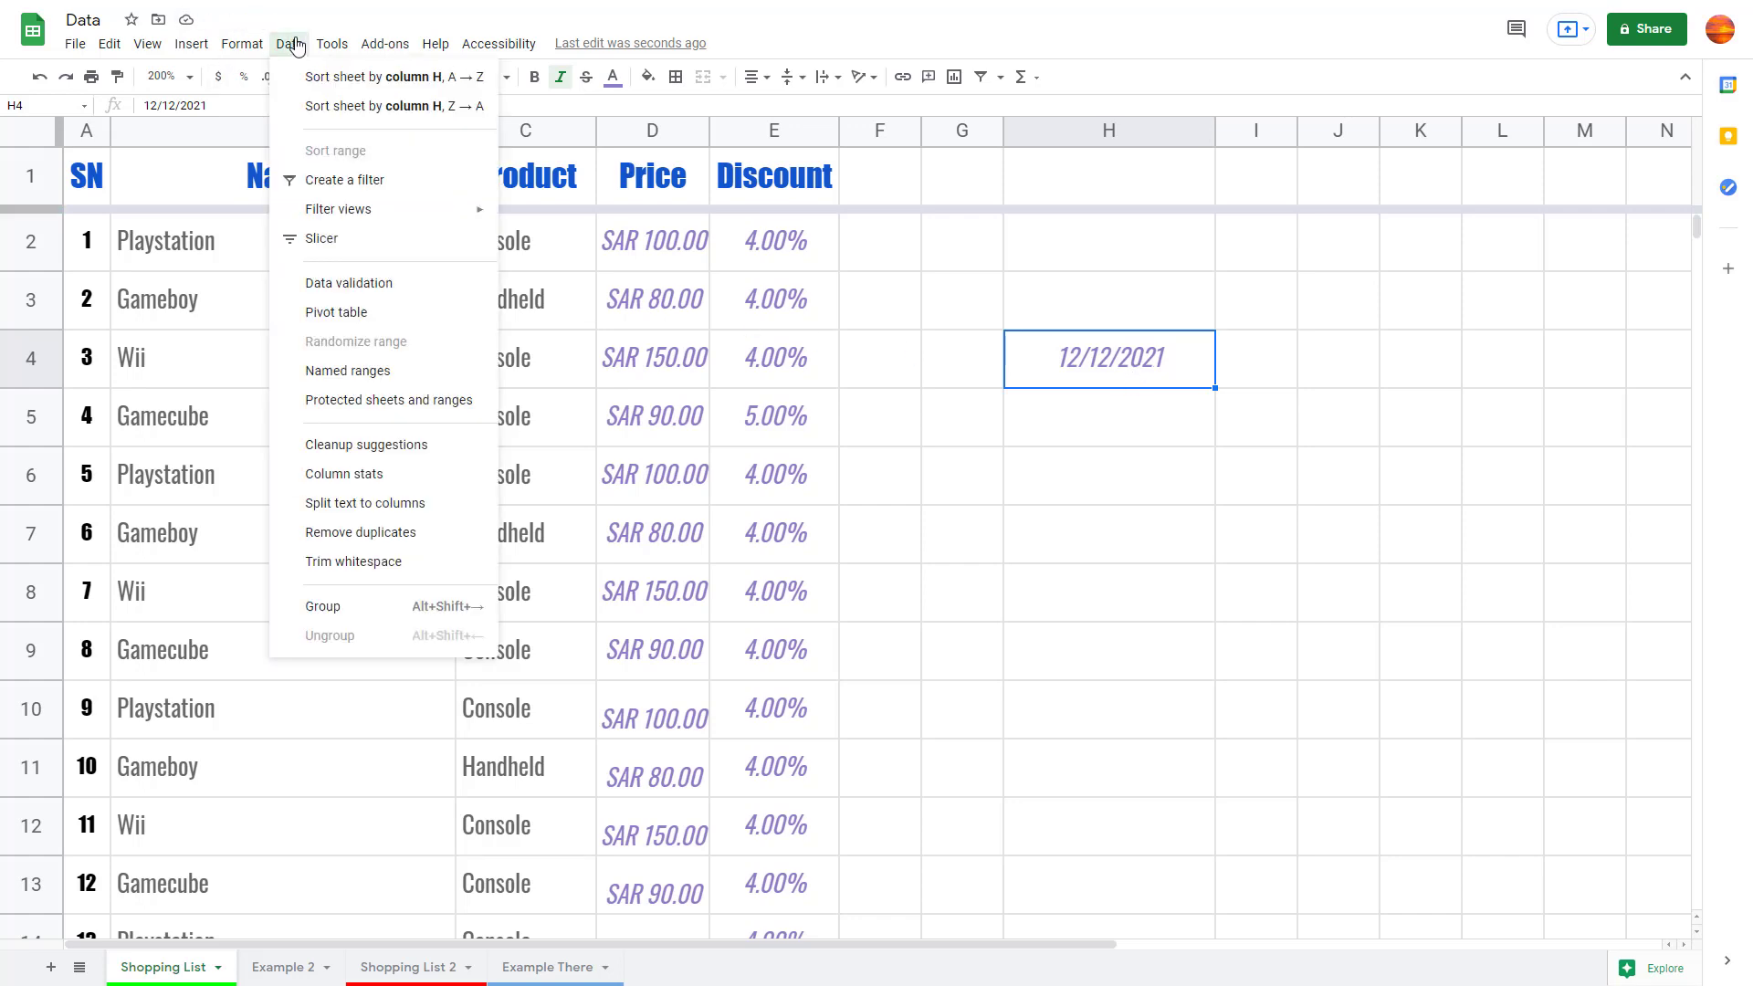
mouse_move(242, 46)
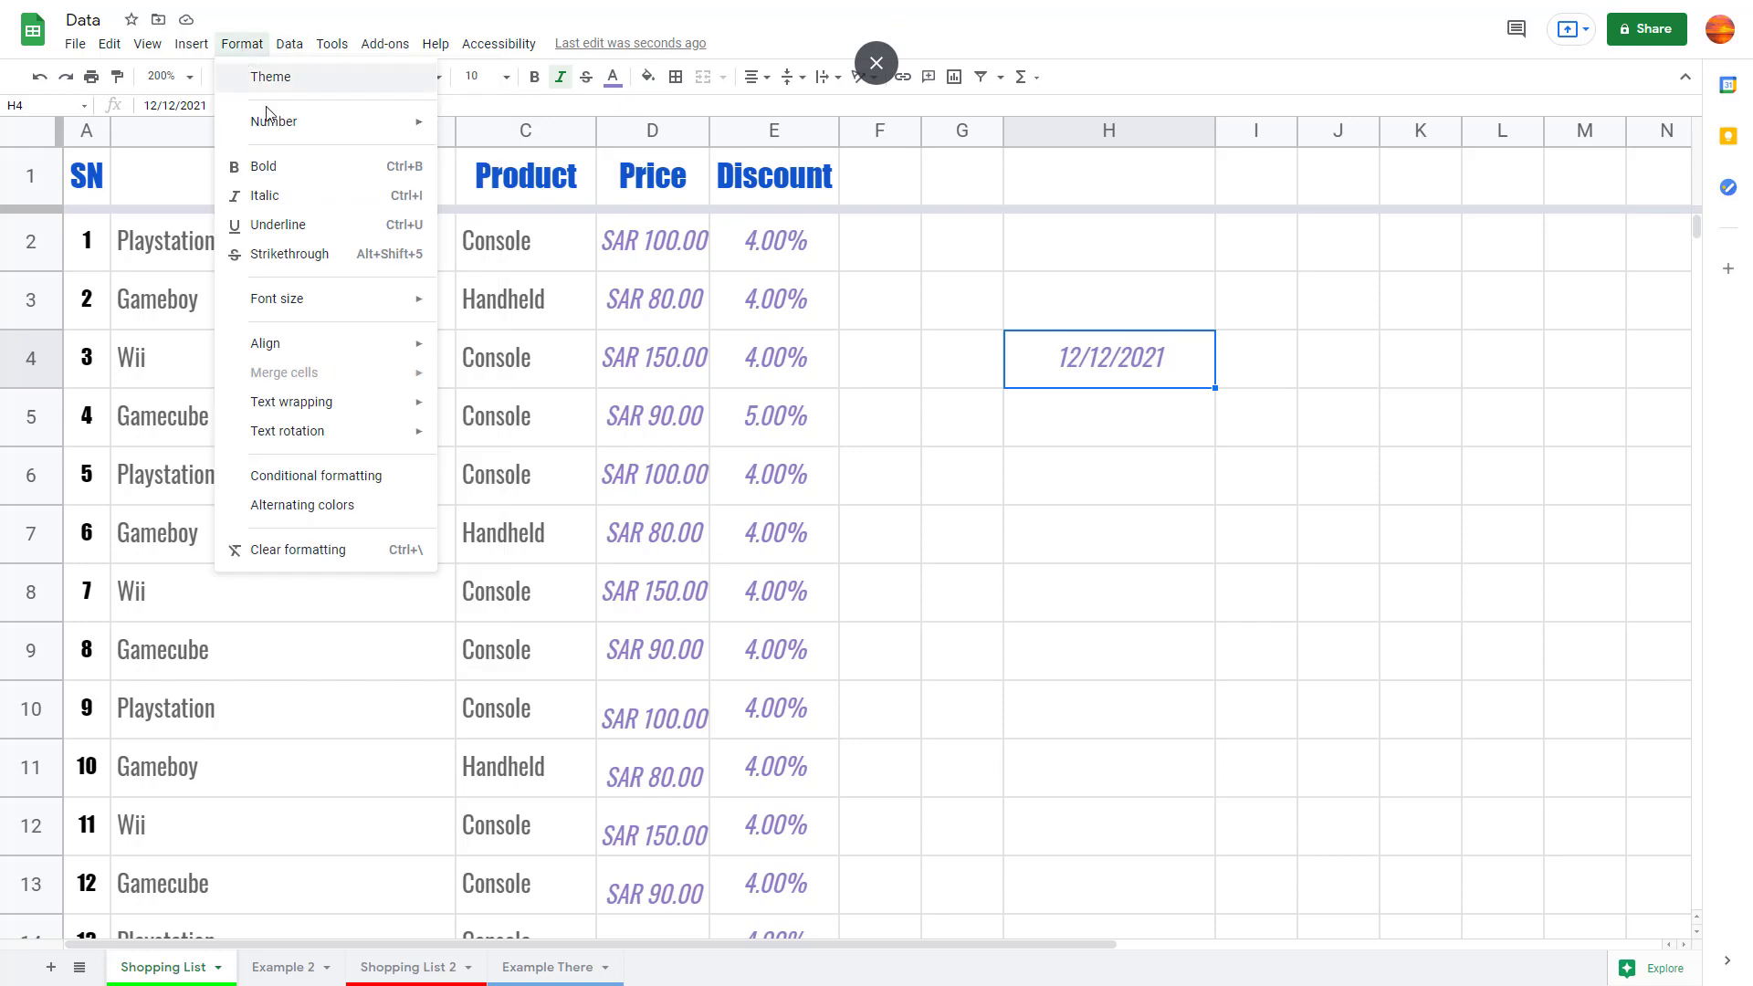
mouse_move(286, 121)
mouse_move(544, 669)
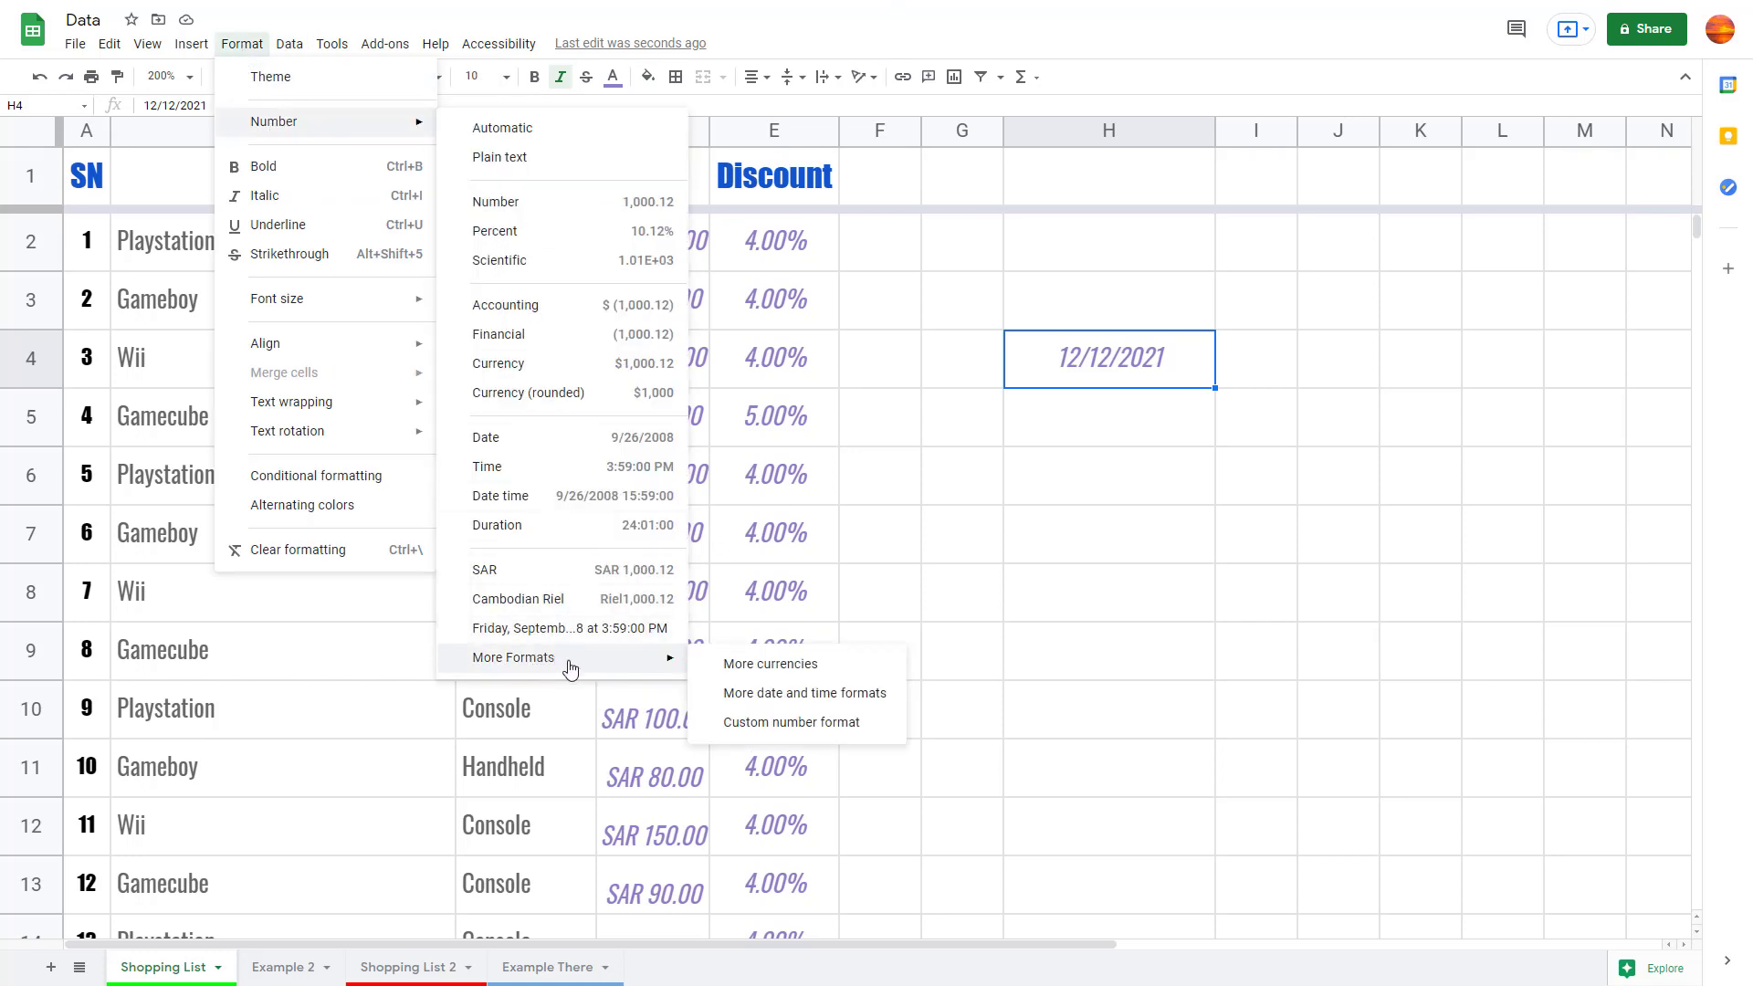
left_click(811, 698)
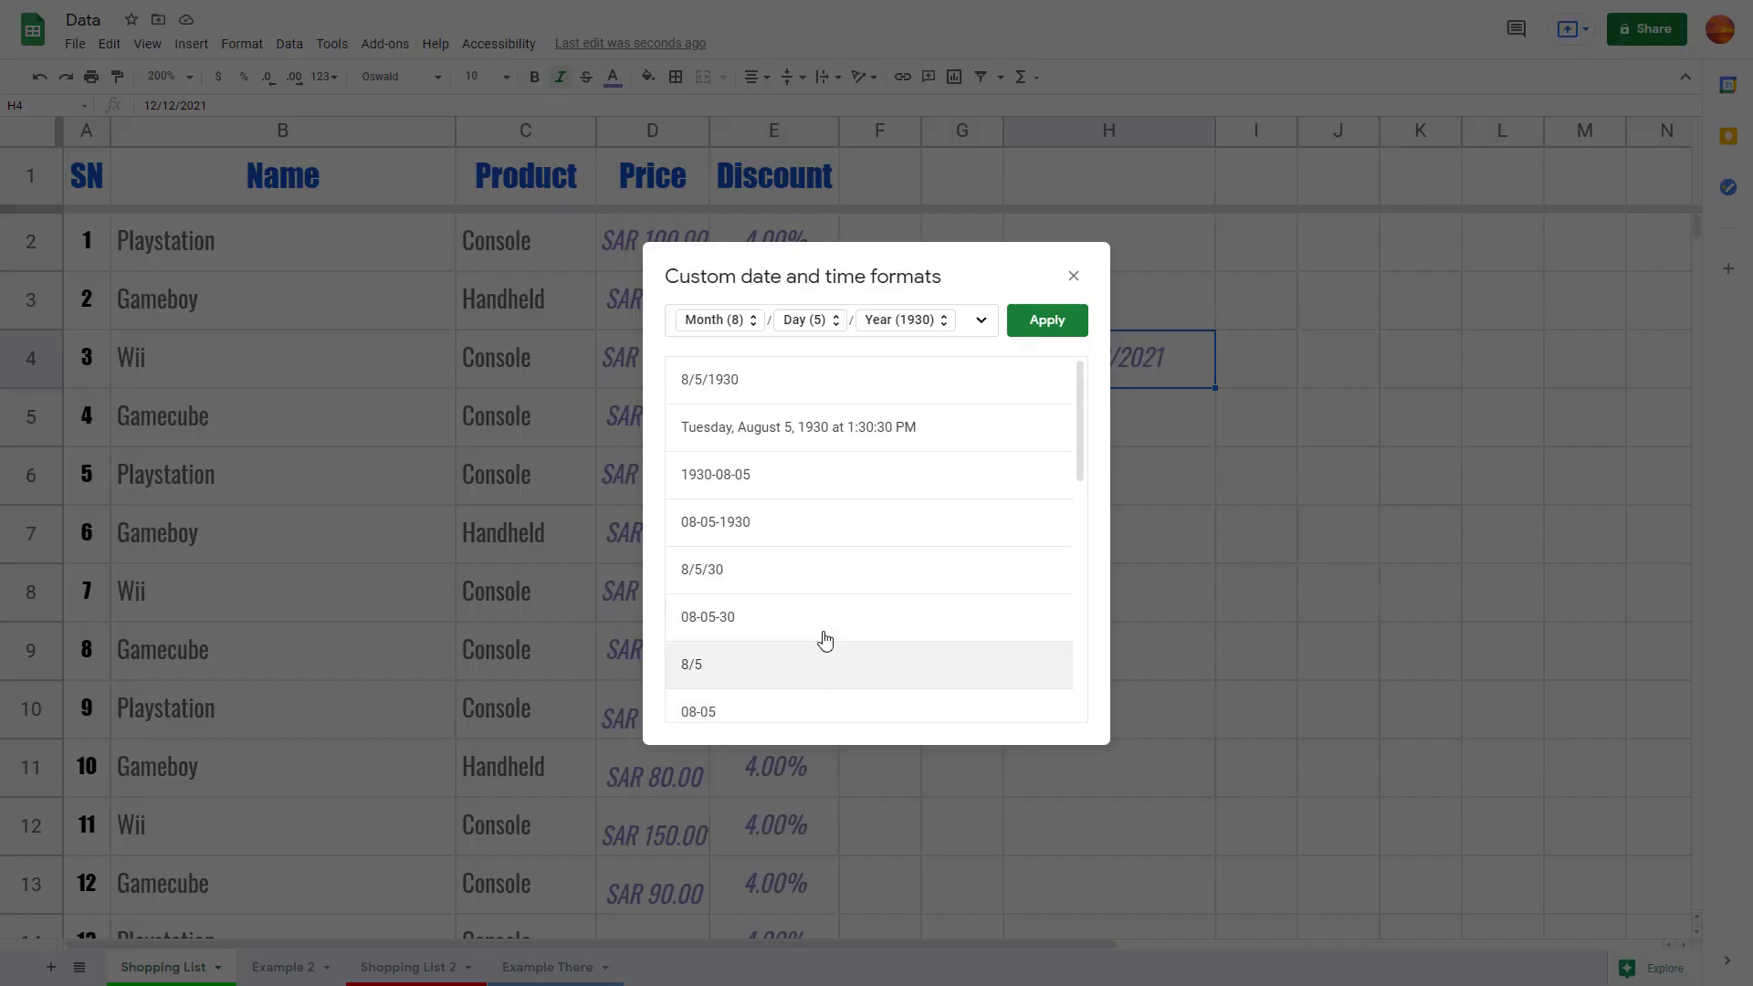
left_click(798, 437)
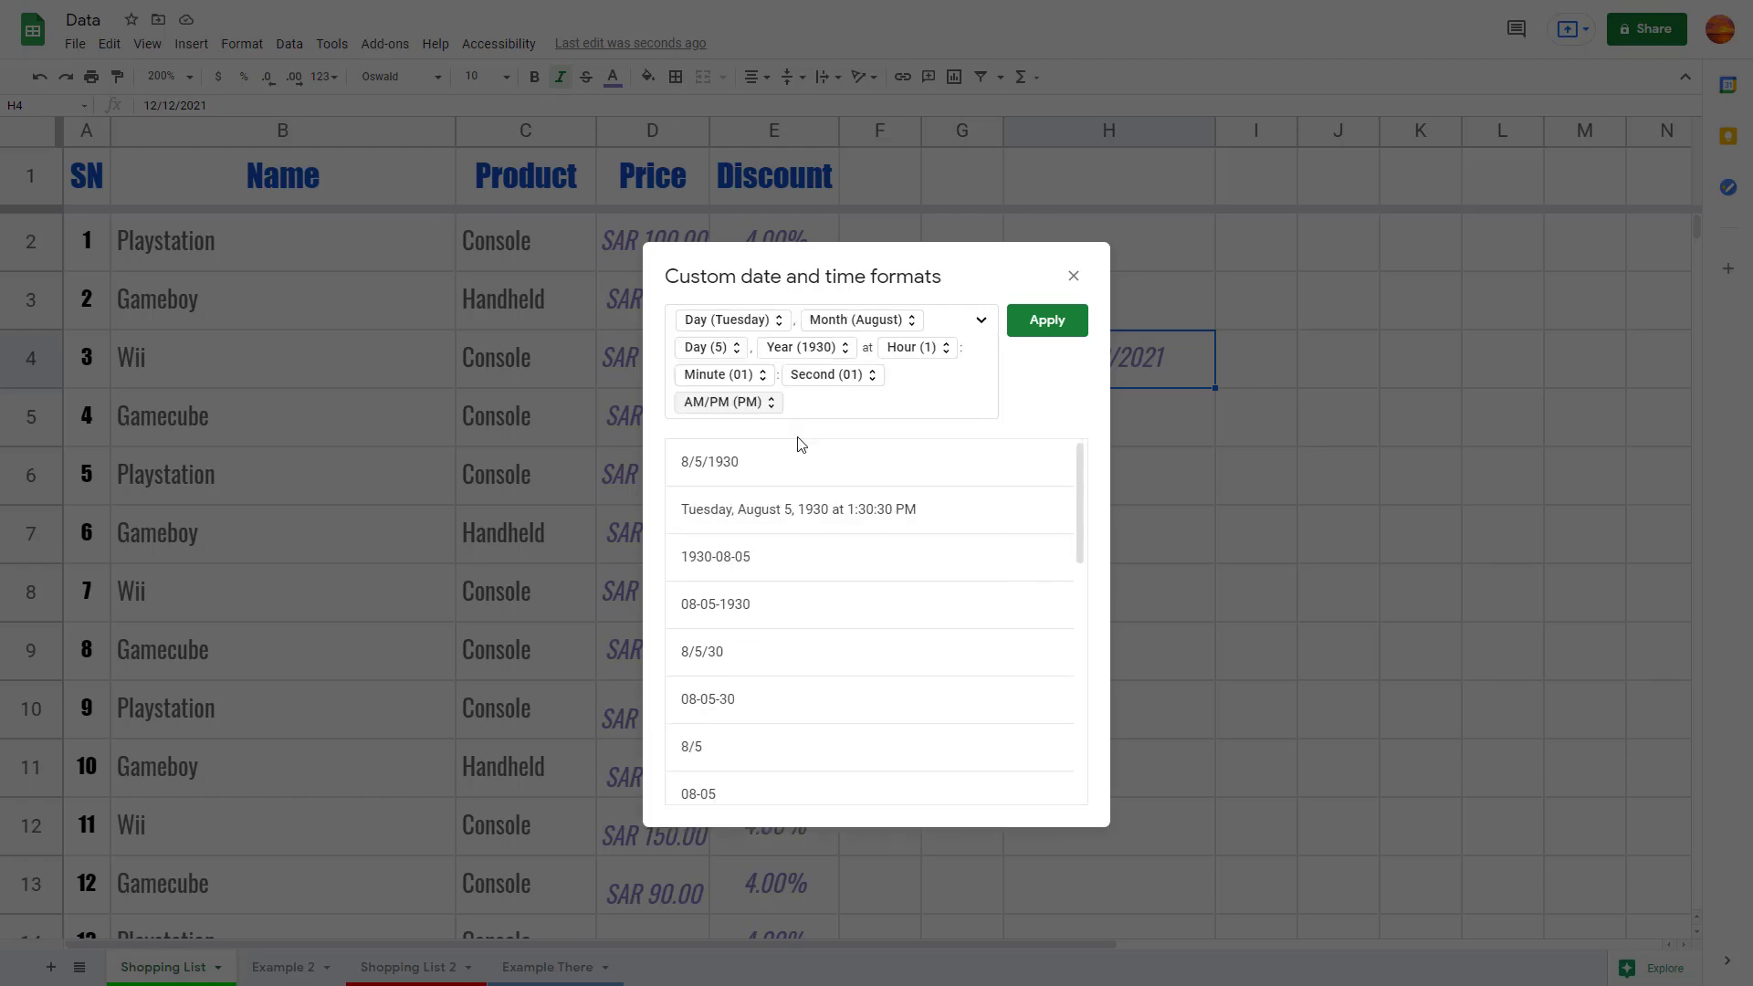
left_click(1043, 327)
left_click_drag(1215, 142, 1503, 157)
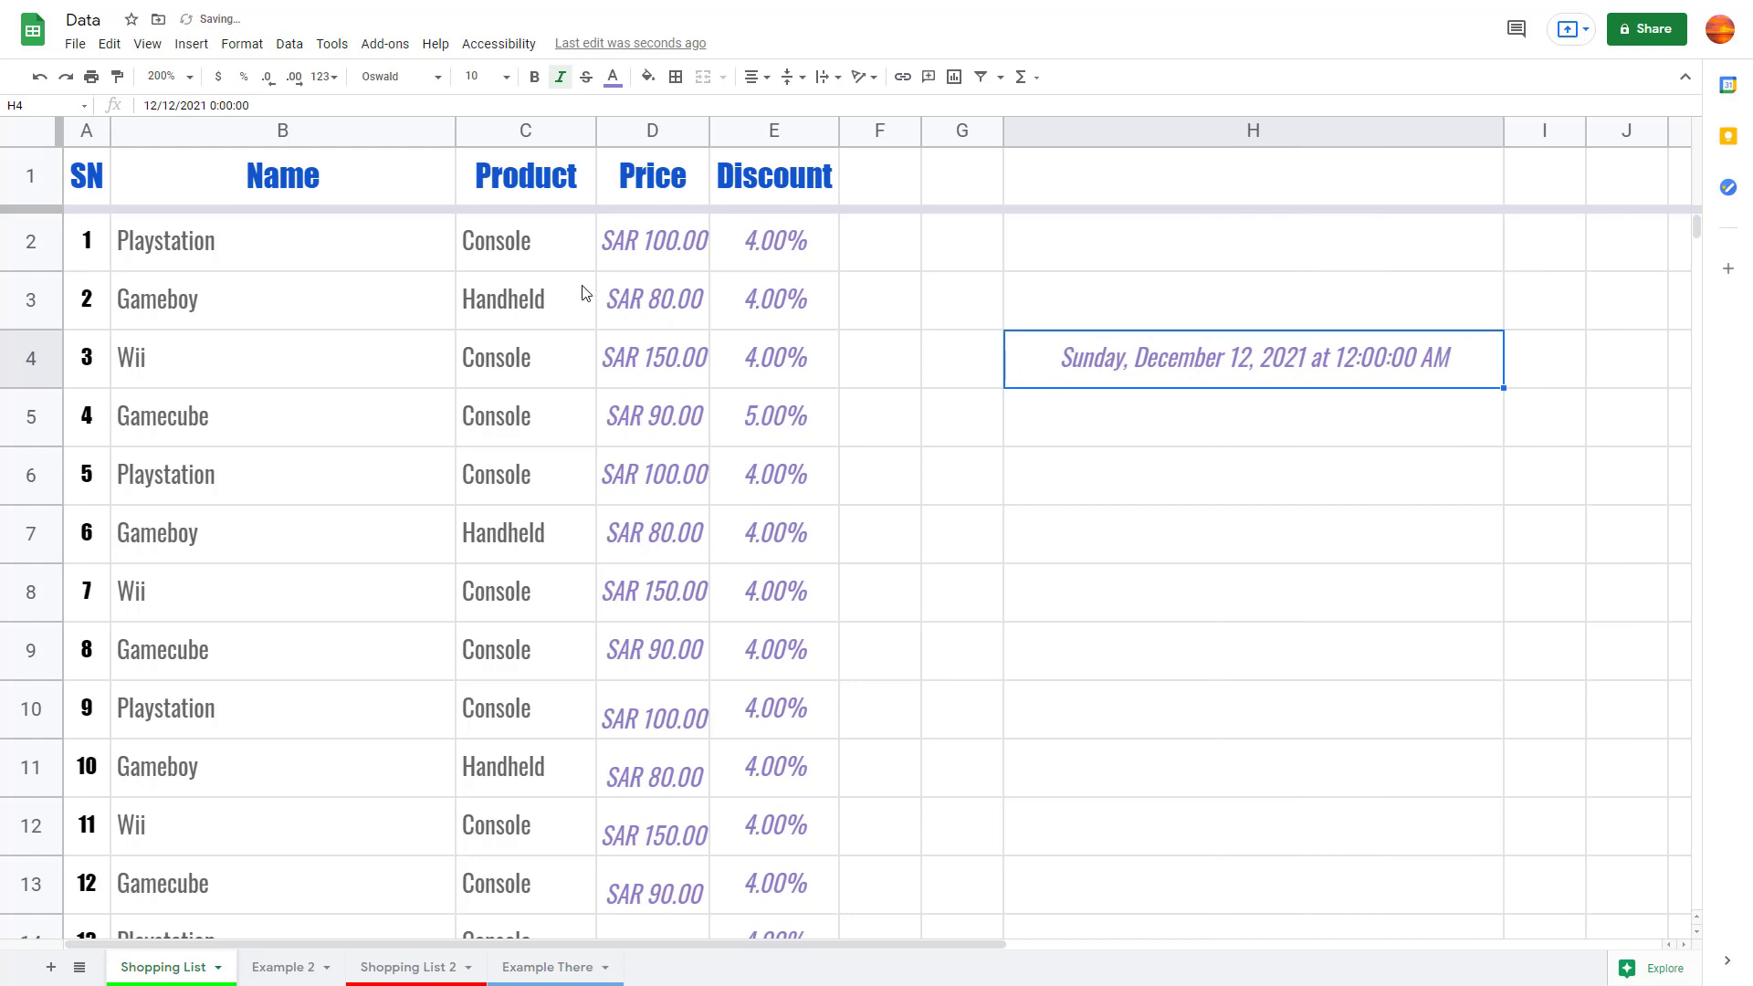
left_click(289, 44)
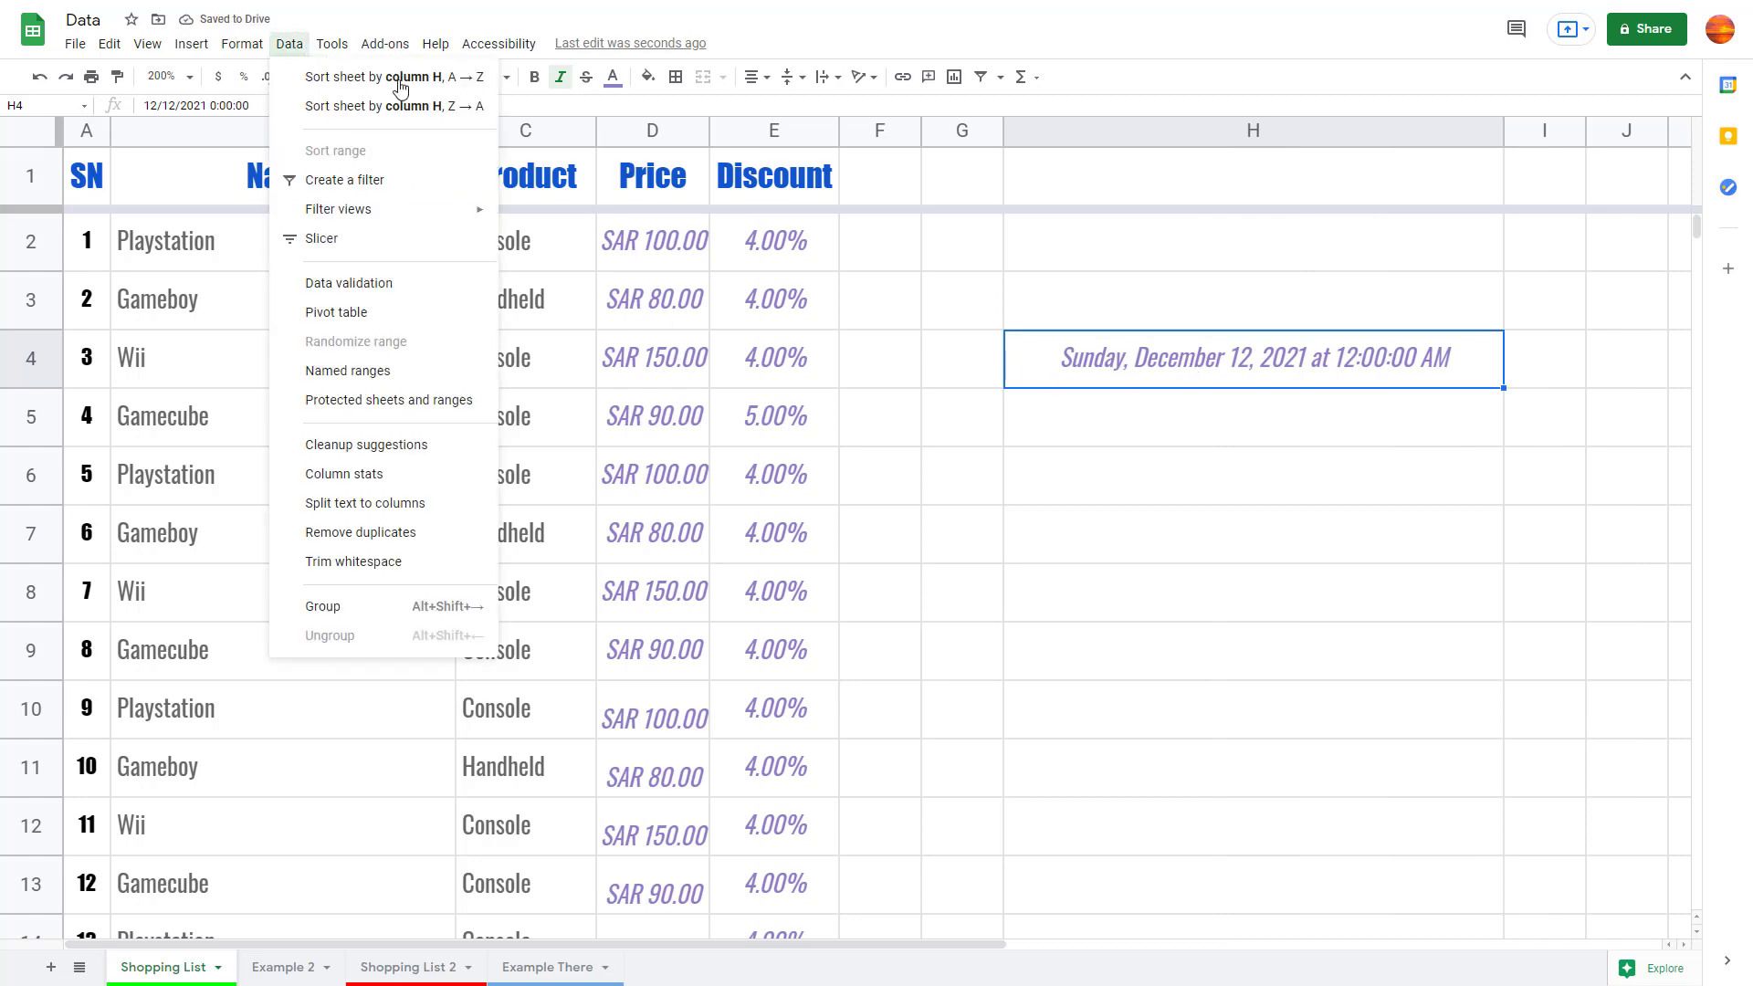
left_click(332, 44)
key("Escape")
Remove the hour, minute and second elements from H4's custom date and time format.
left_click(321, 77)
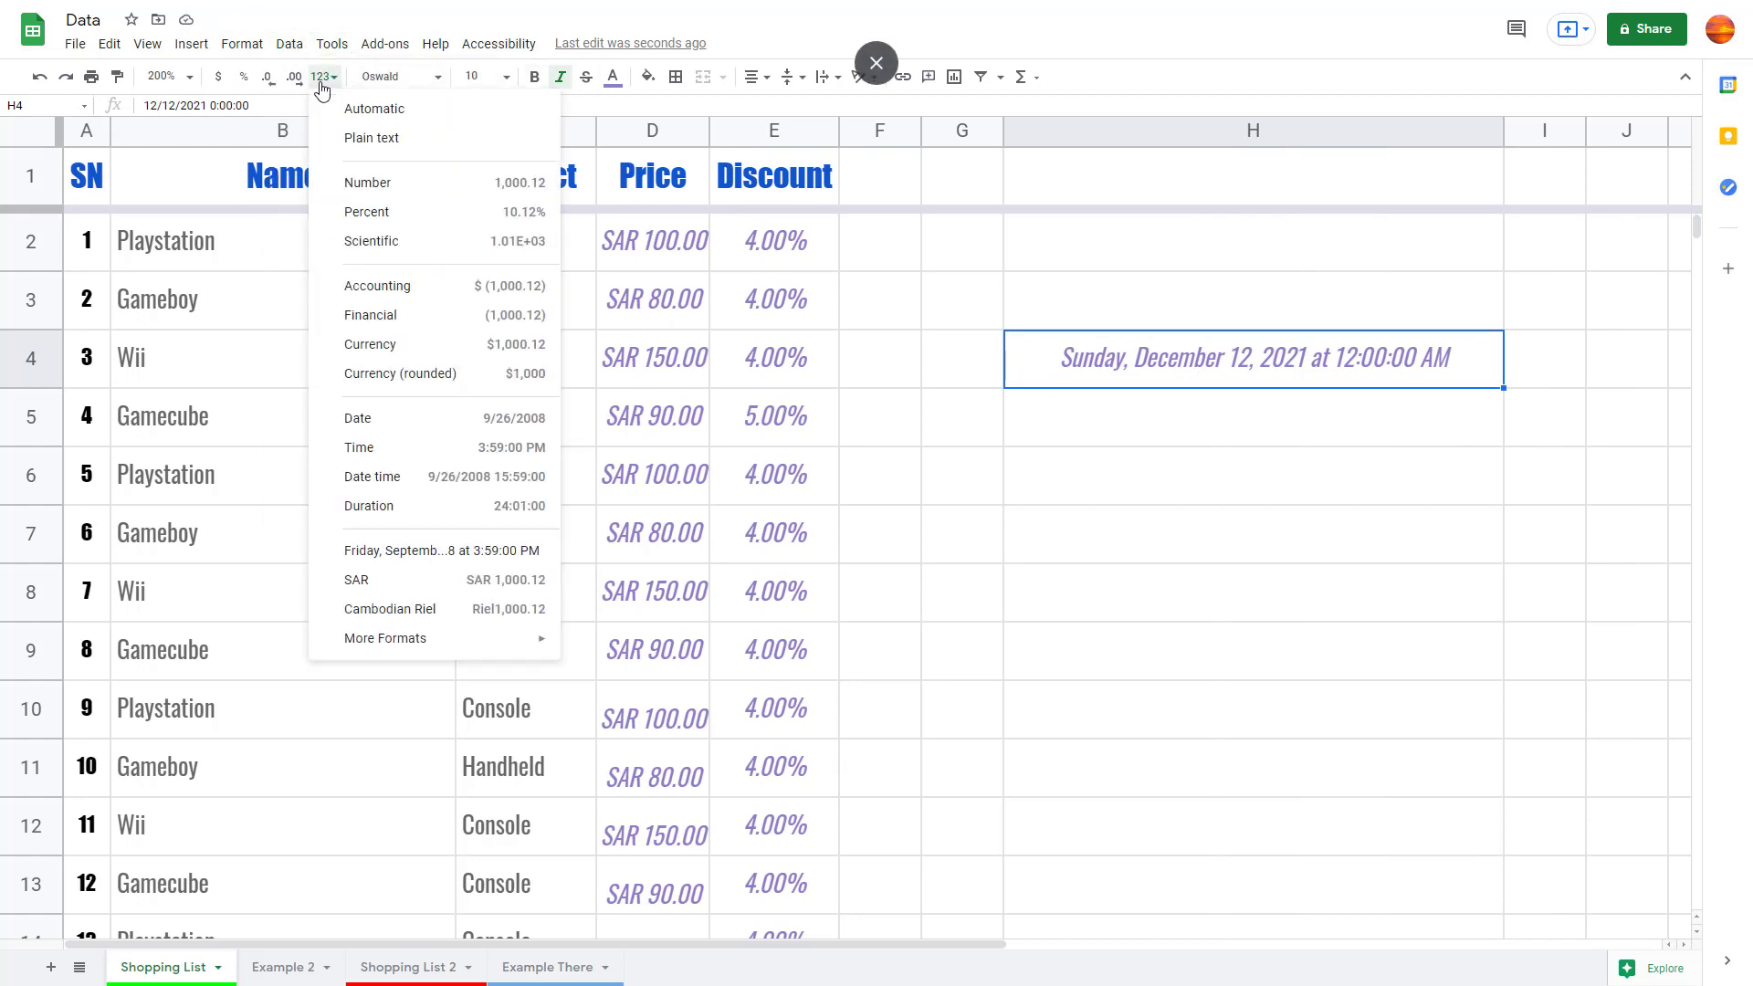
mouse_move(512, 638)
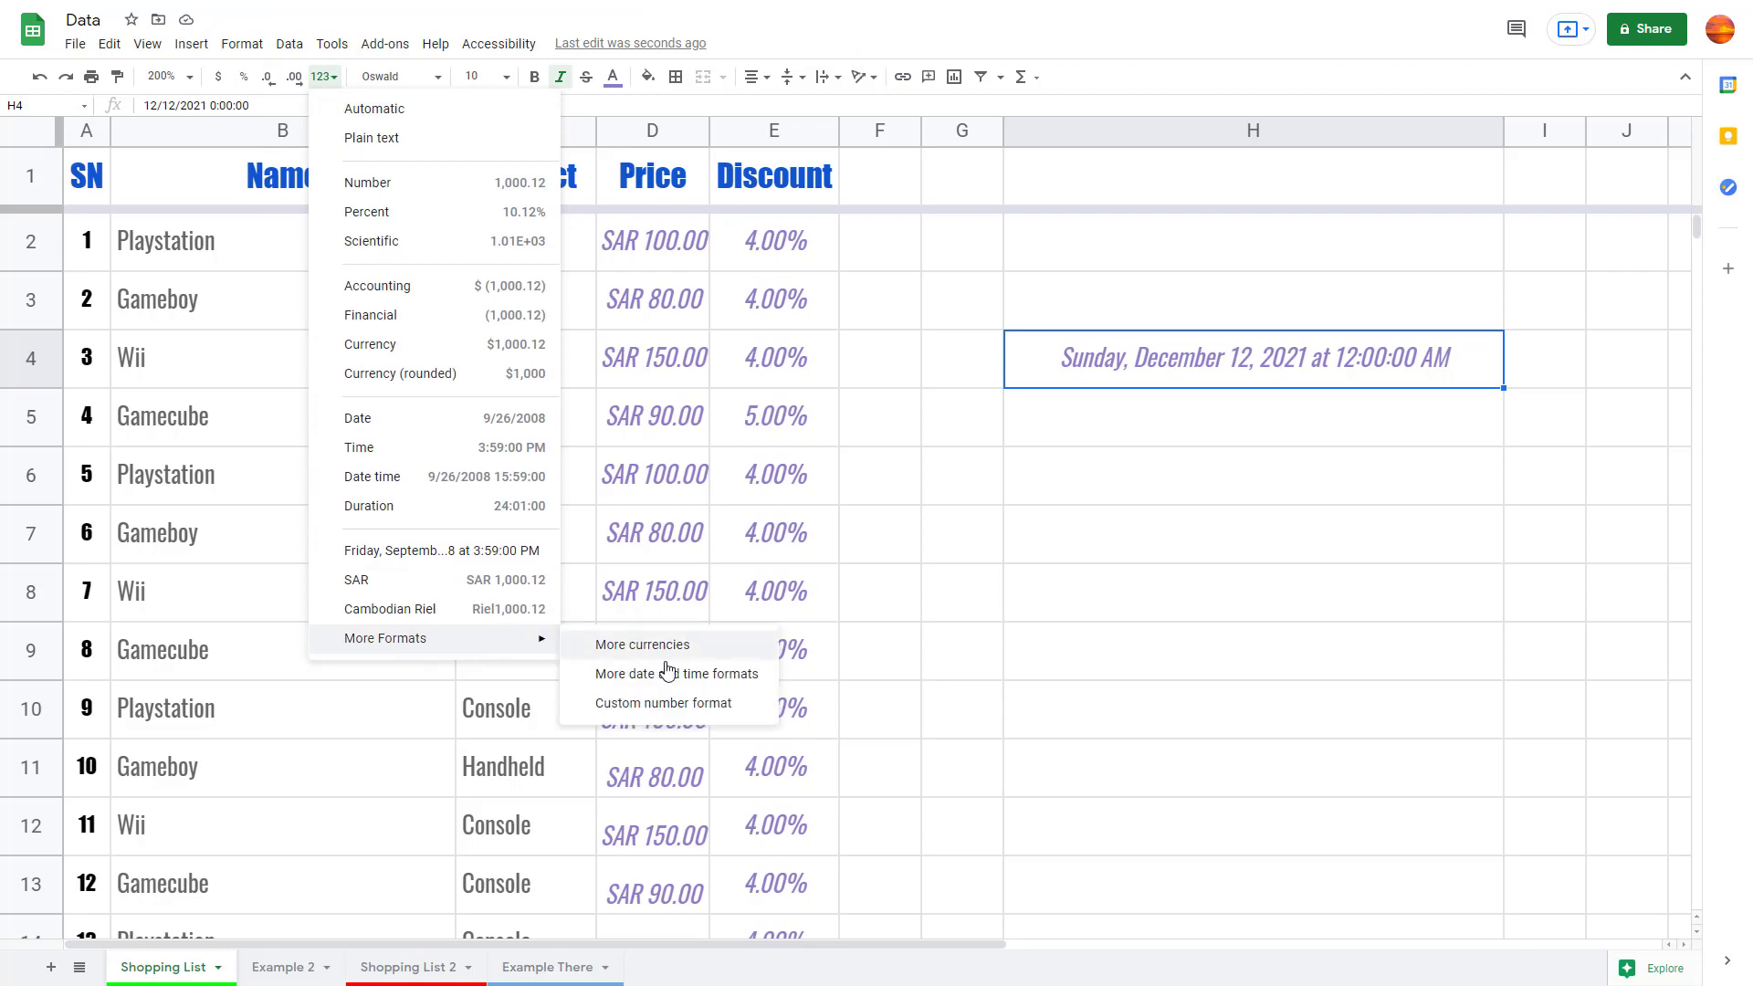
left_click(706, 675)
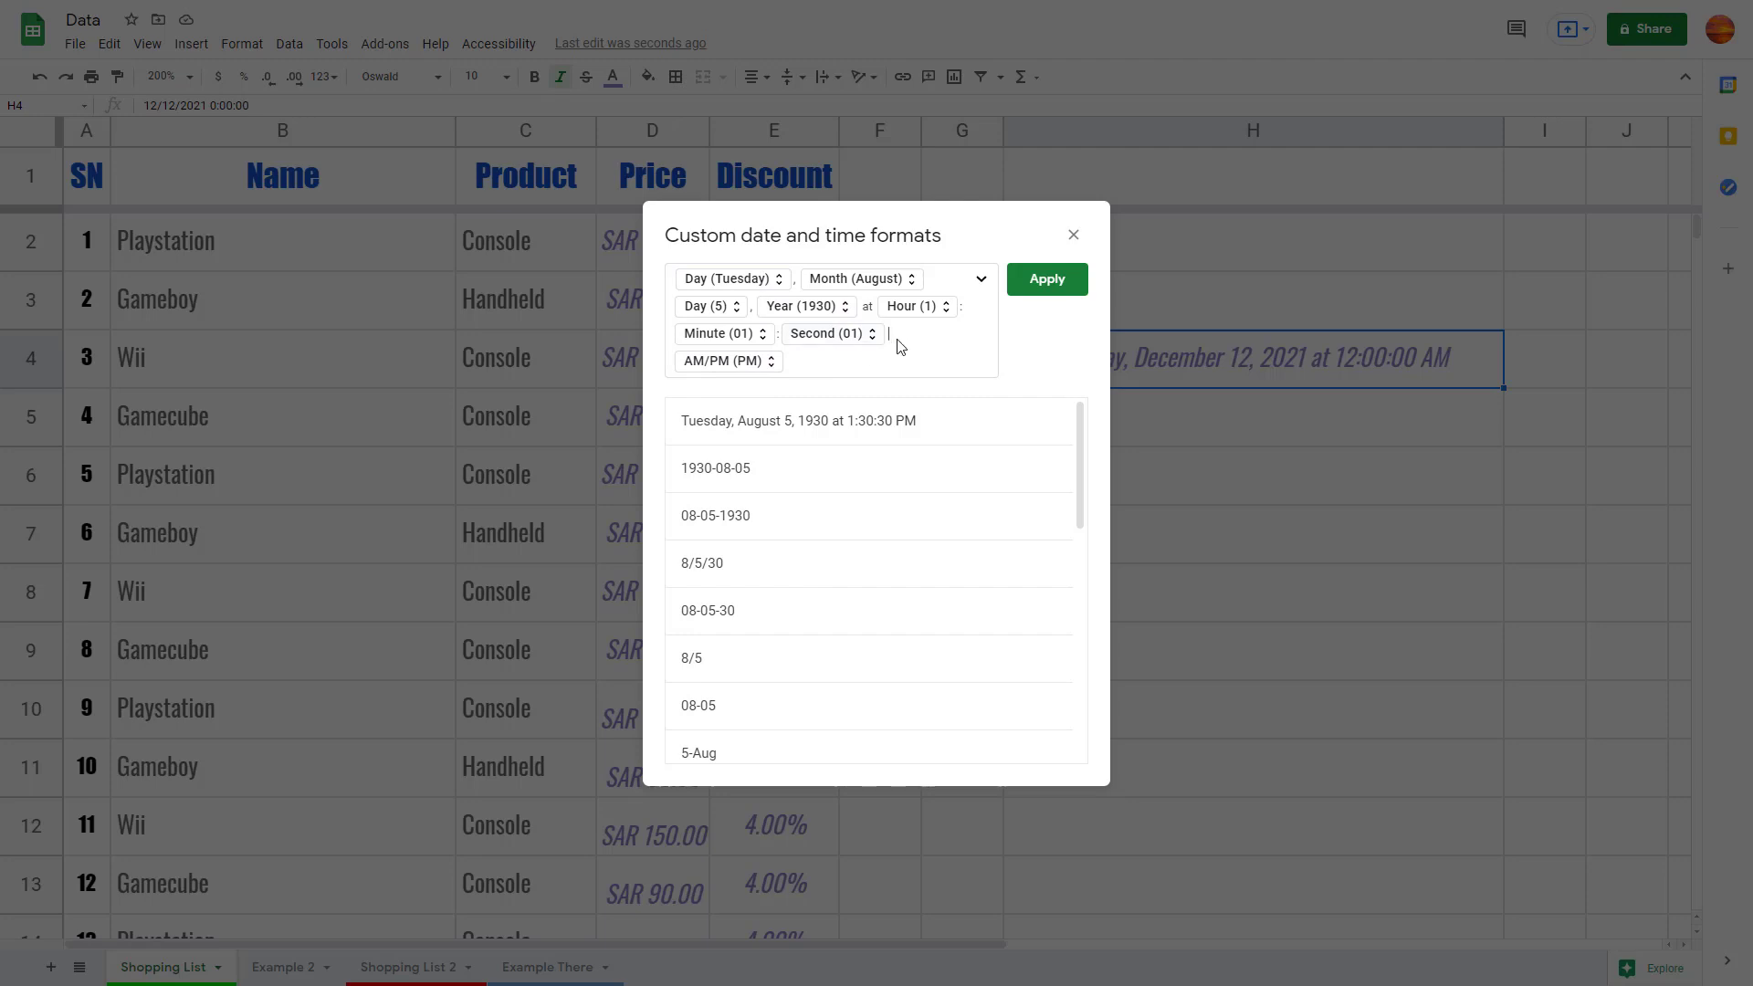
key("BackSpace")
key("BackSpace")
key("BackSpace")
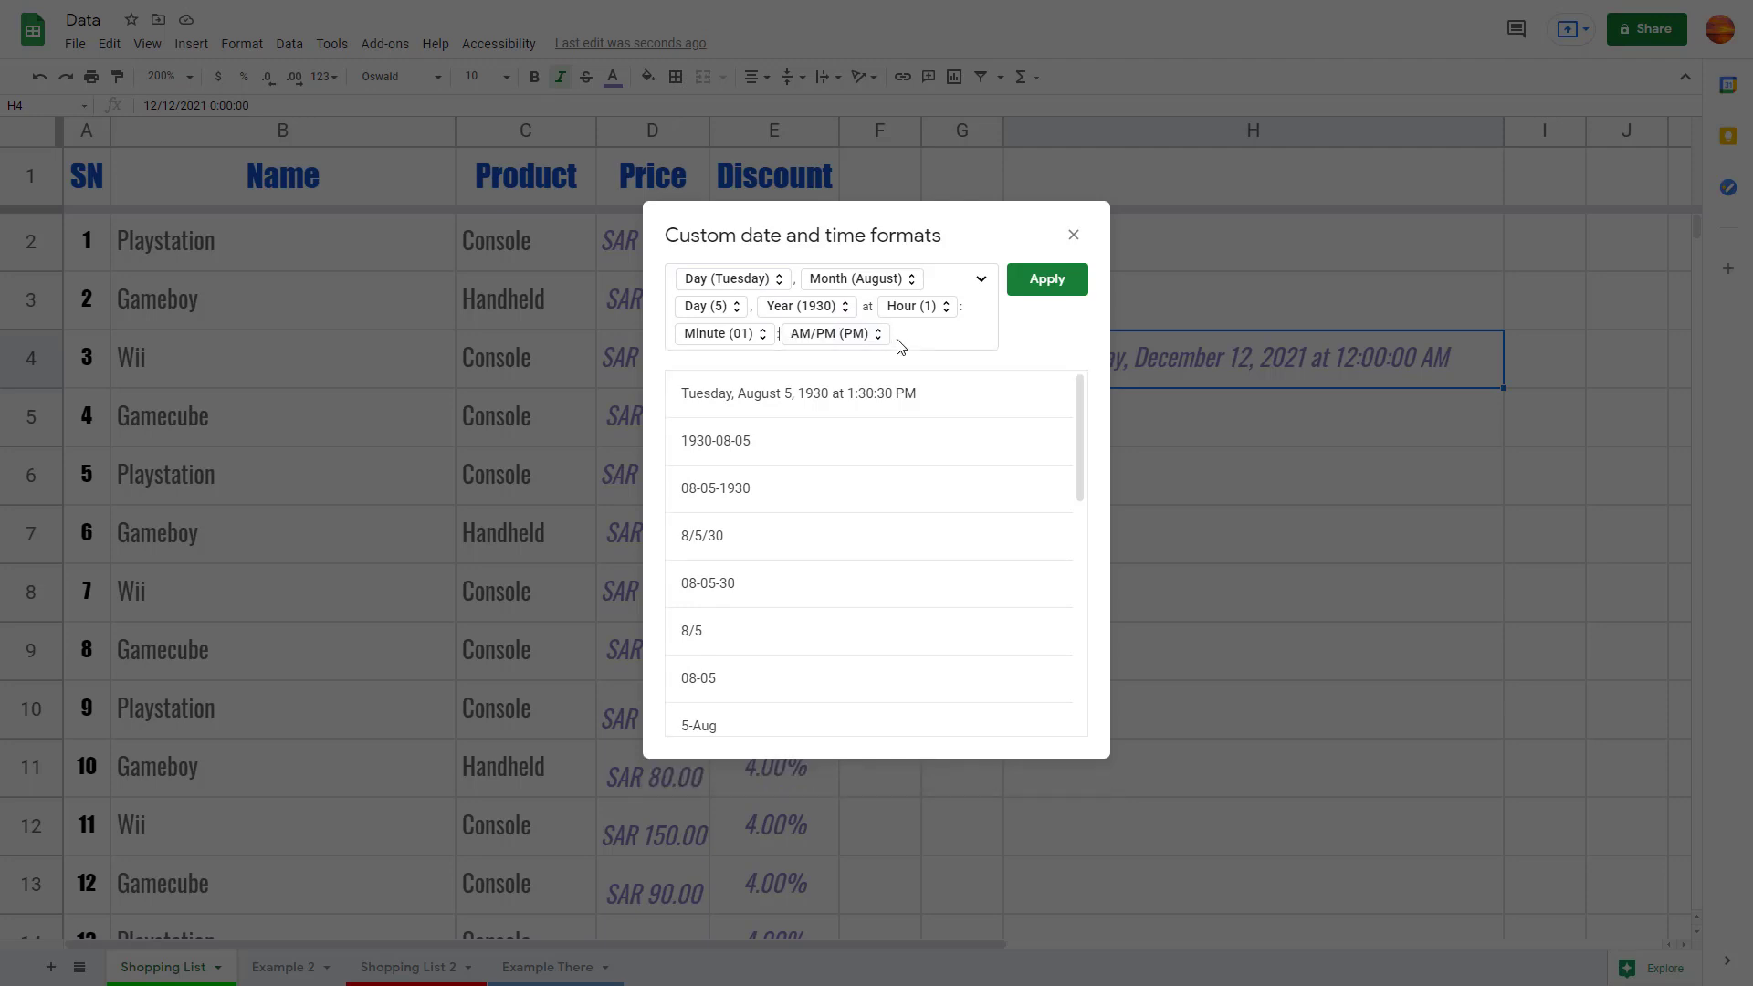
key("BackSpace")
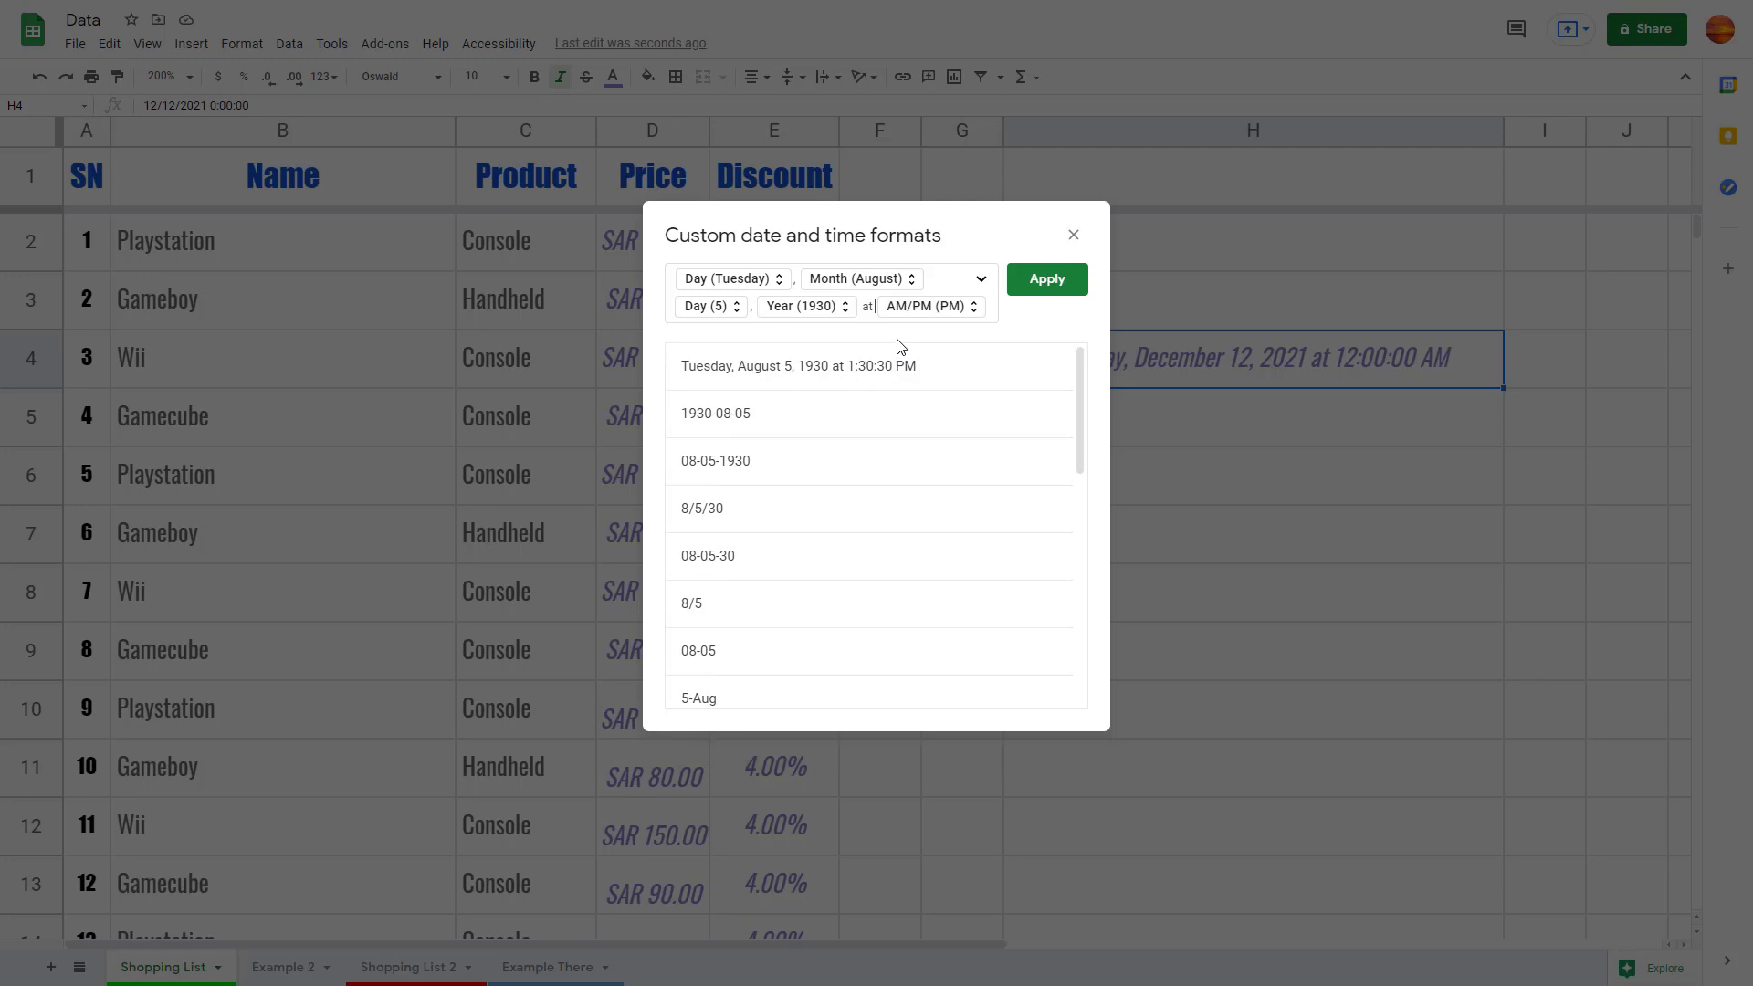
Set the year element to full numeric (1930) and the day-number element to the full day name (Tuesday).
left_click(810, 308)
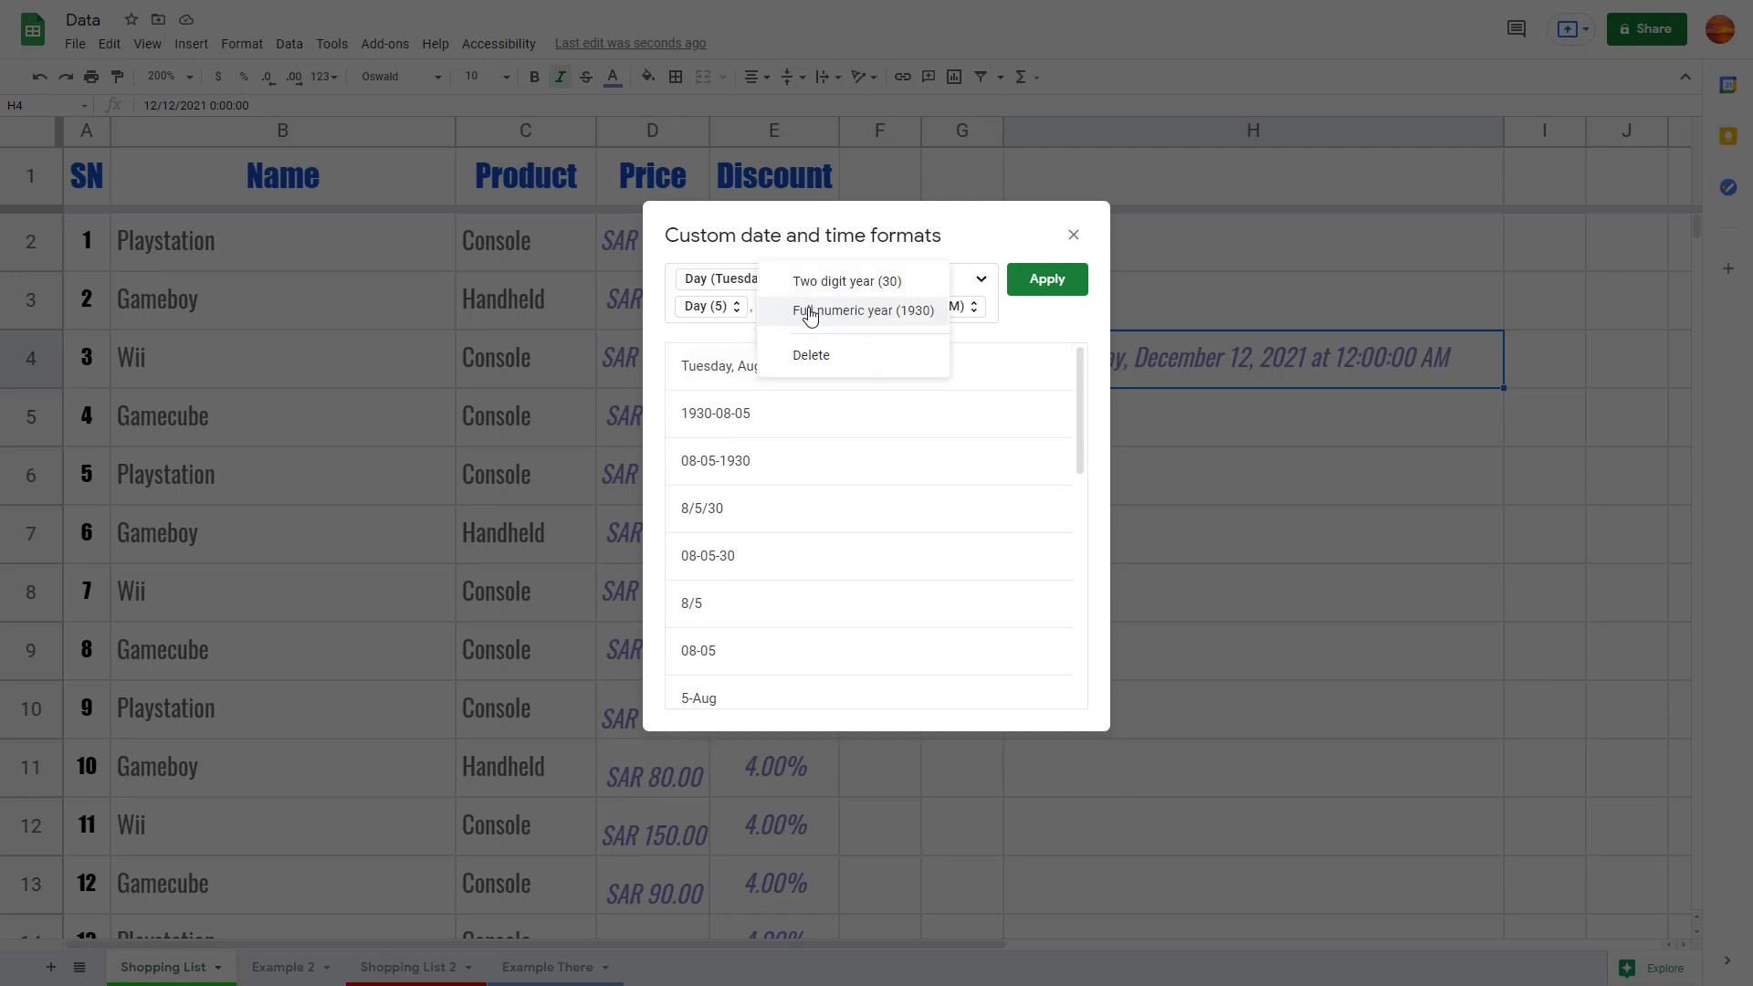
left_click(860, 311)
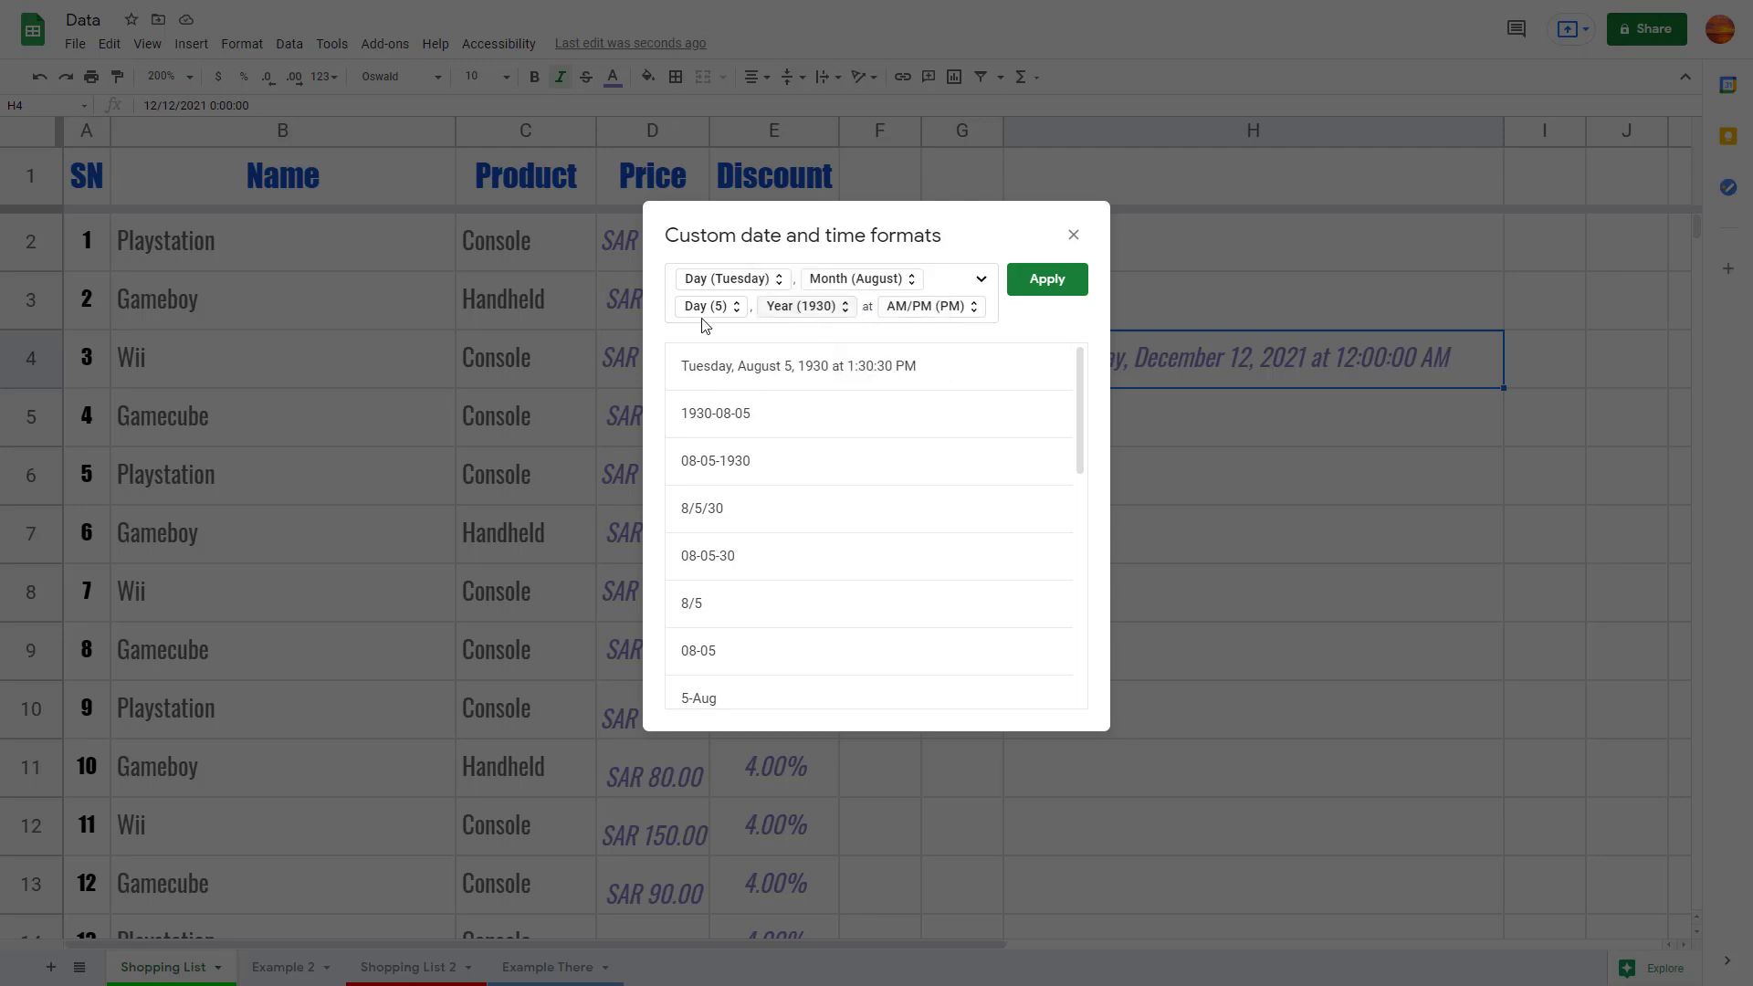
left_click(710, 308)
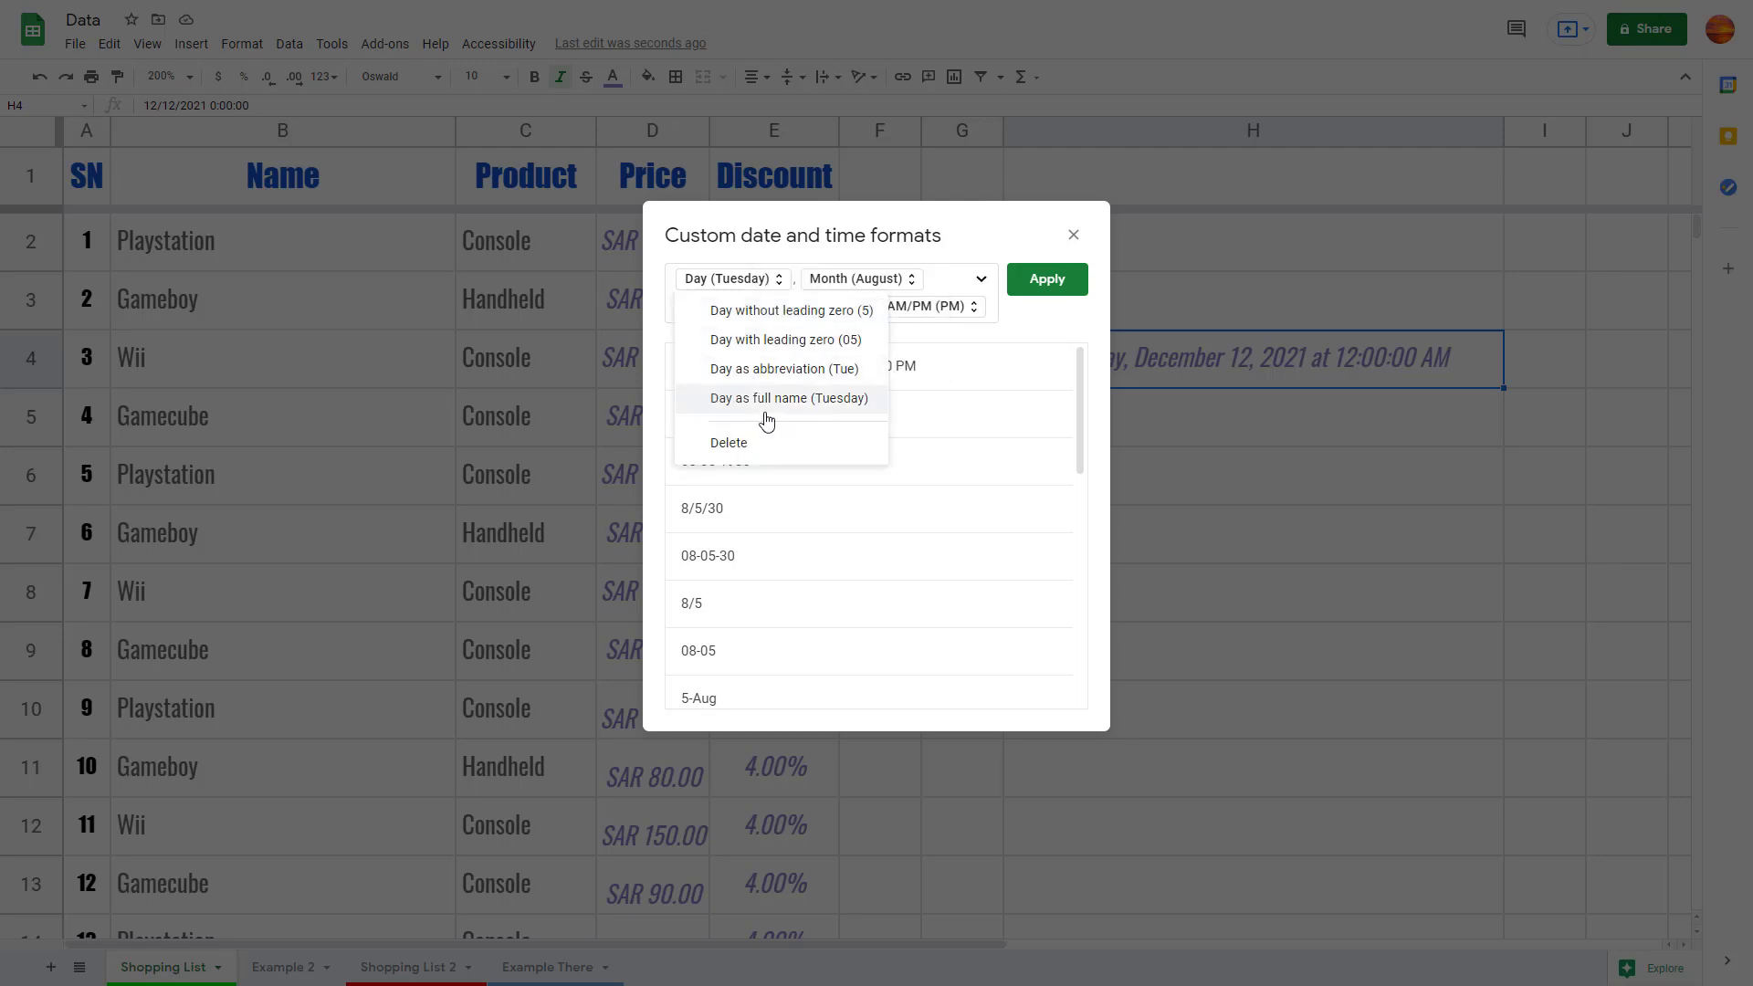
left_click(853, 403)
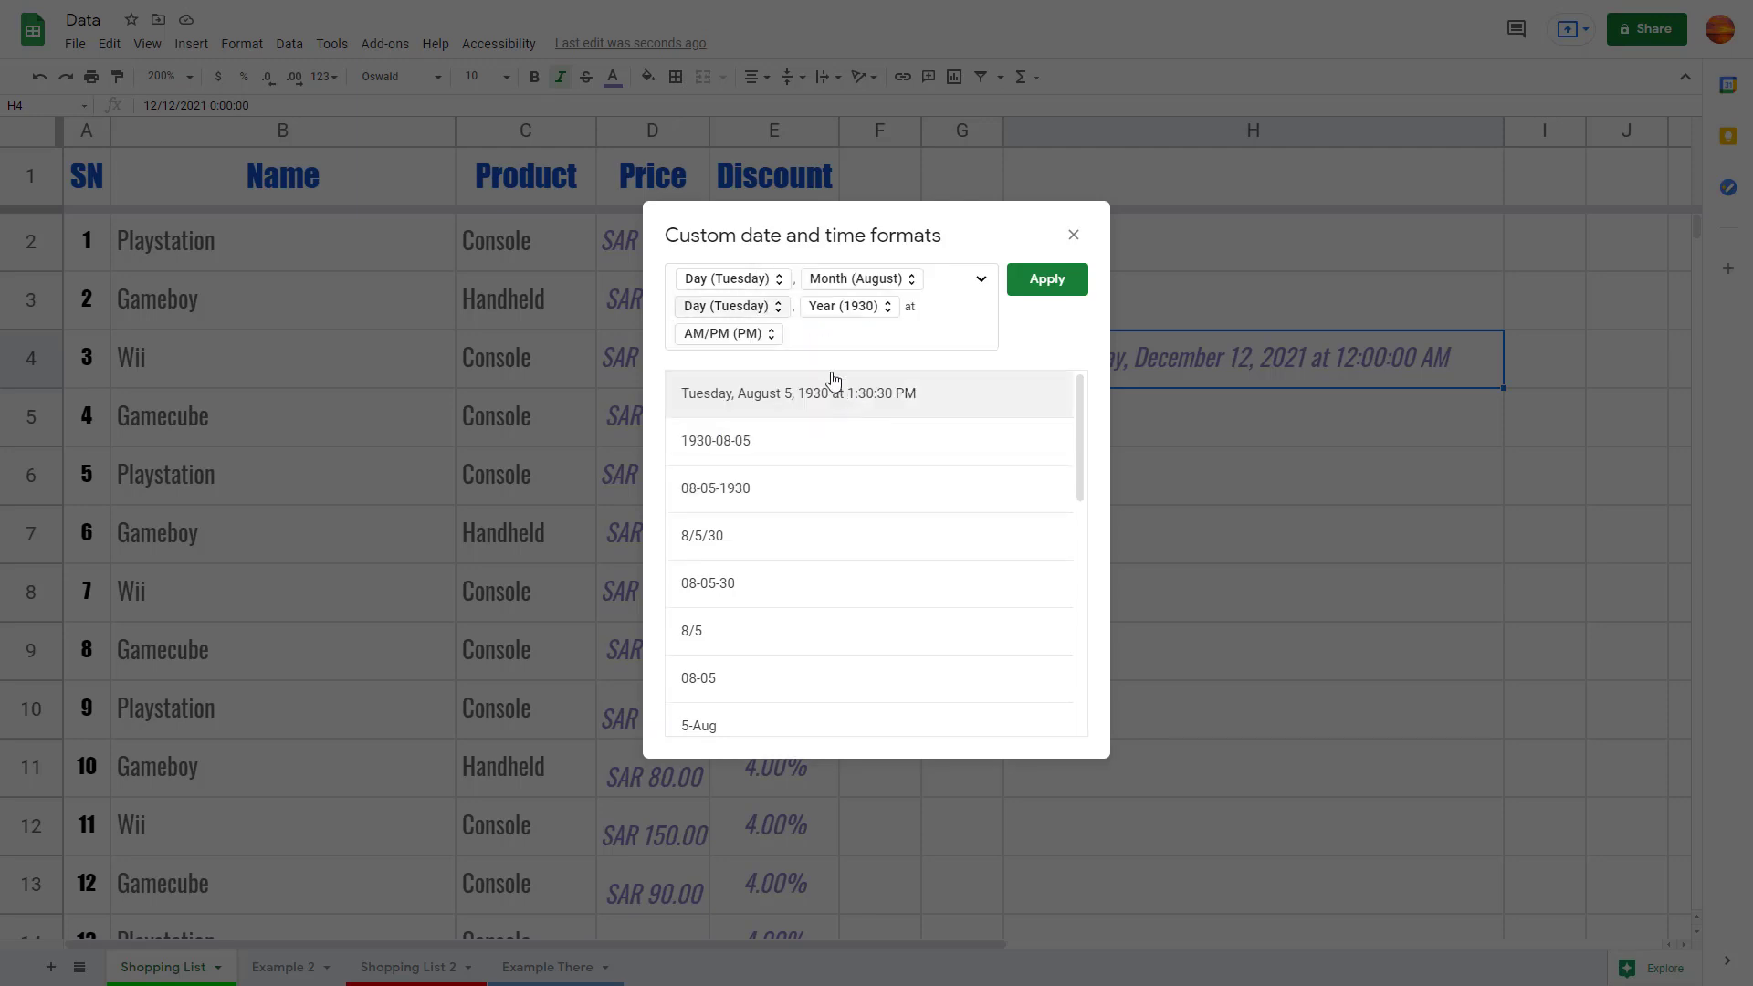
Delete the second day element and its comma, between the month and the year, from the custom date format.
left_click(798, 306)
key("BackSpace")
key("BackSpace")
key("BackSpace")
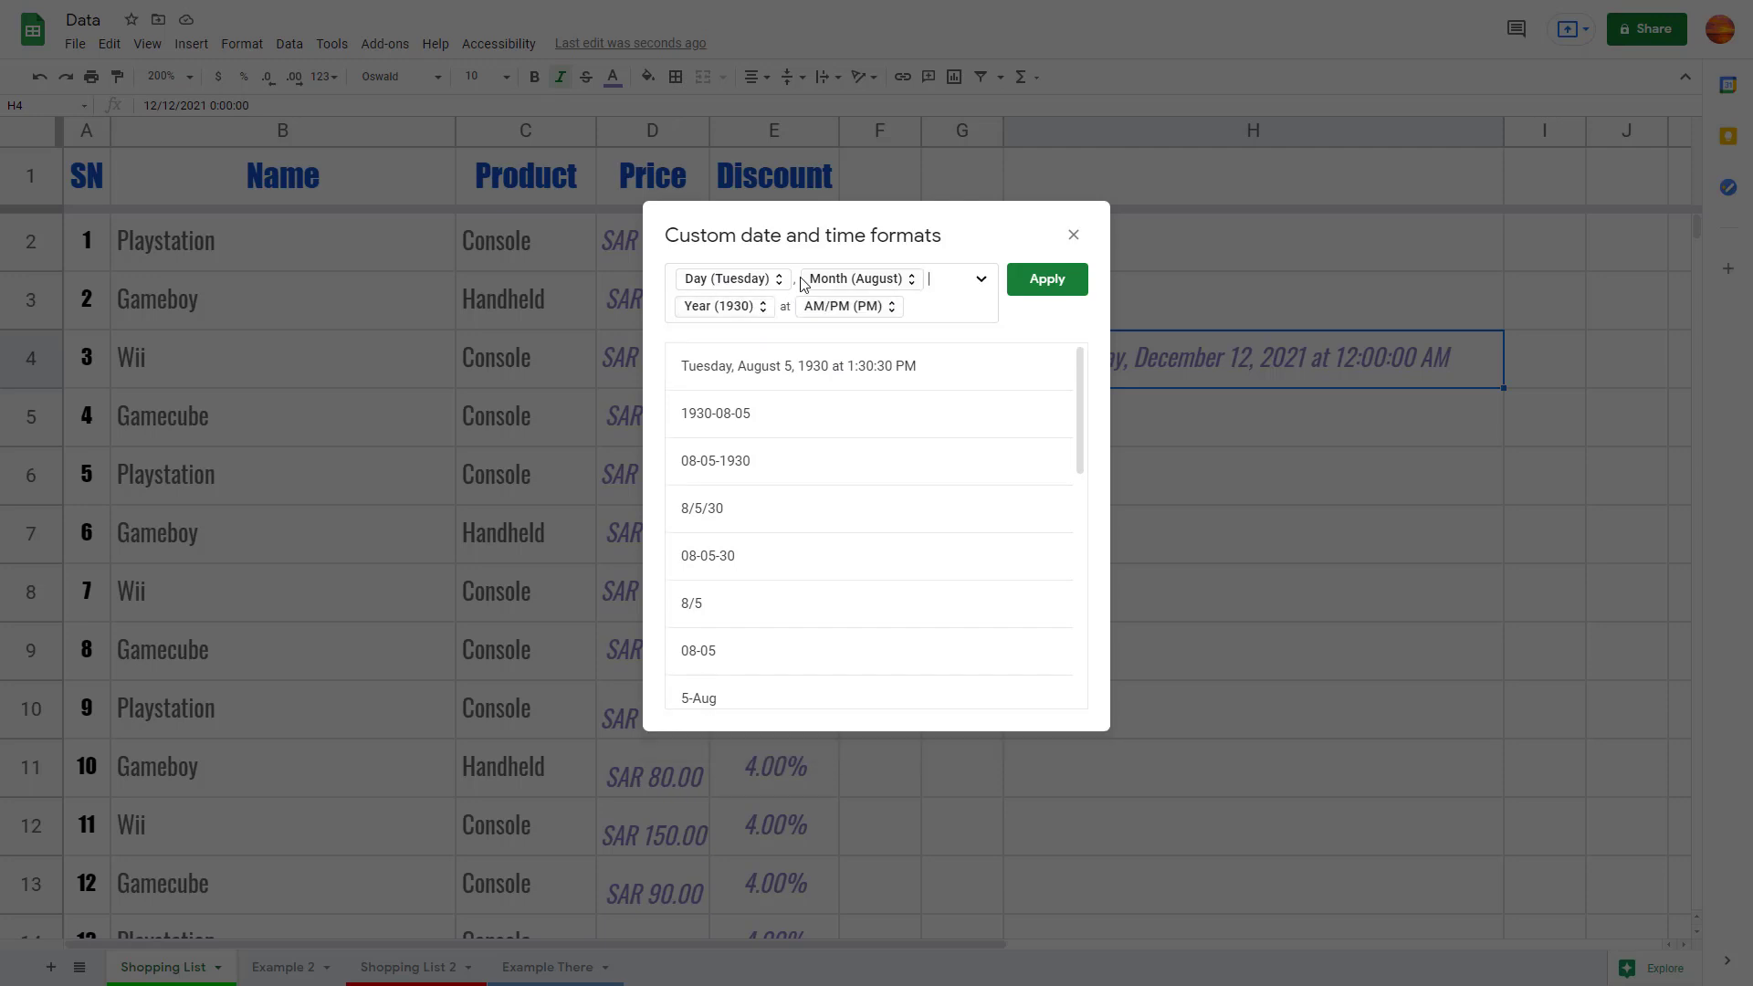
Change the remaining day element to the abbreviation (Tue) and apply the custom date format to H4.
left_click(751, 279)
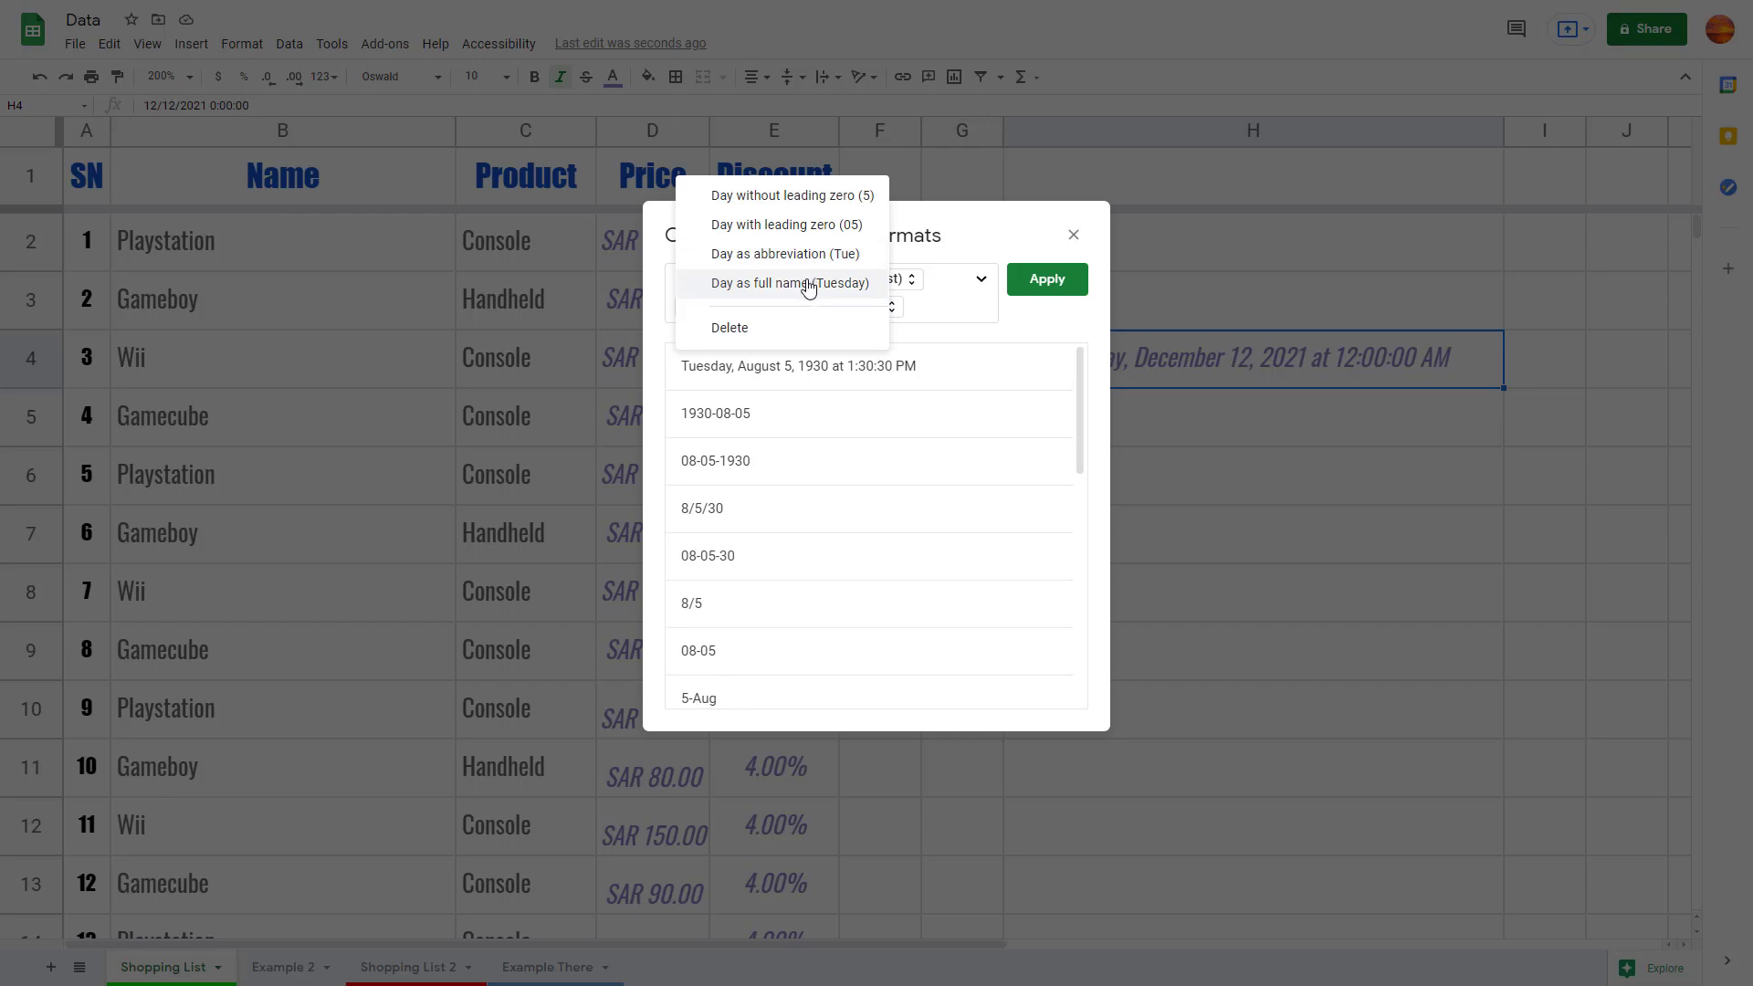
left_click(804, 256)
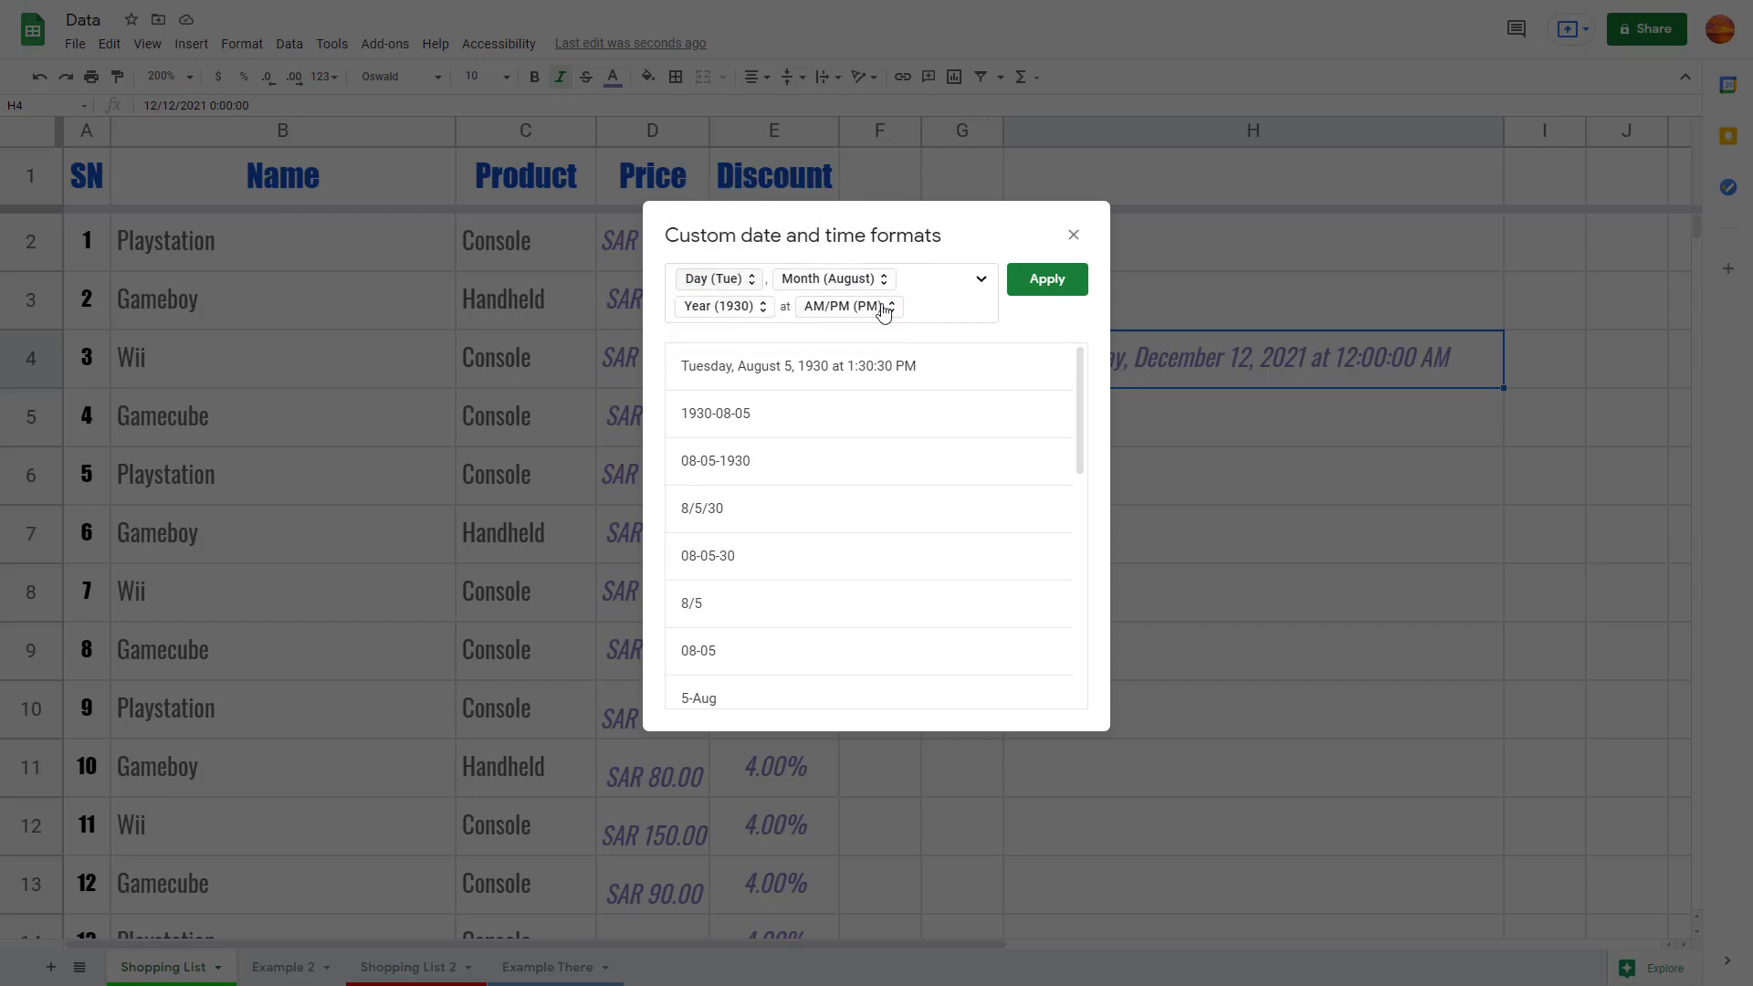
left_click(1062, 279)
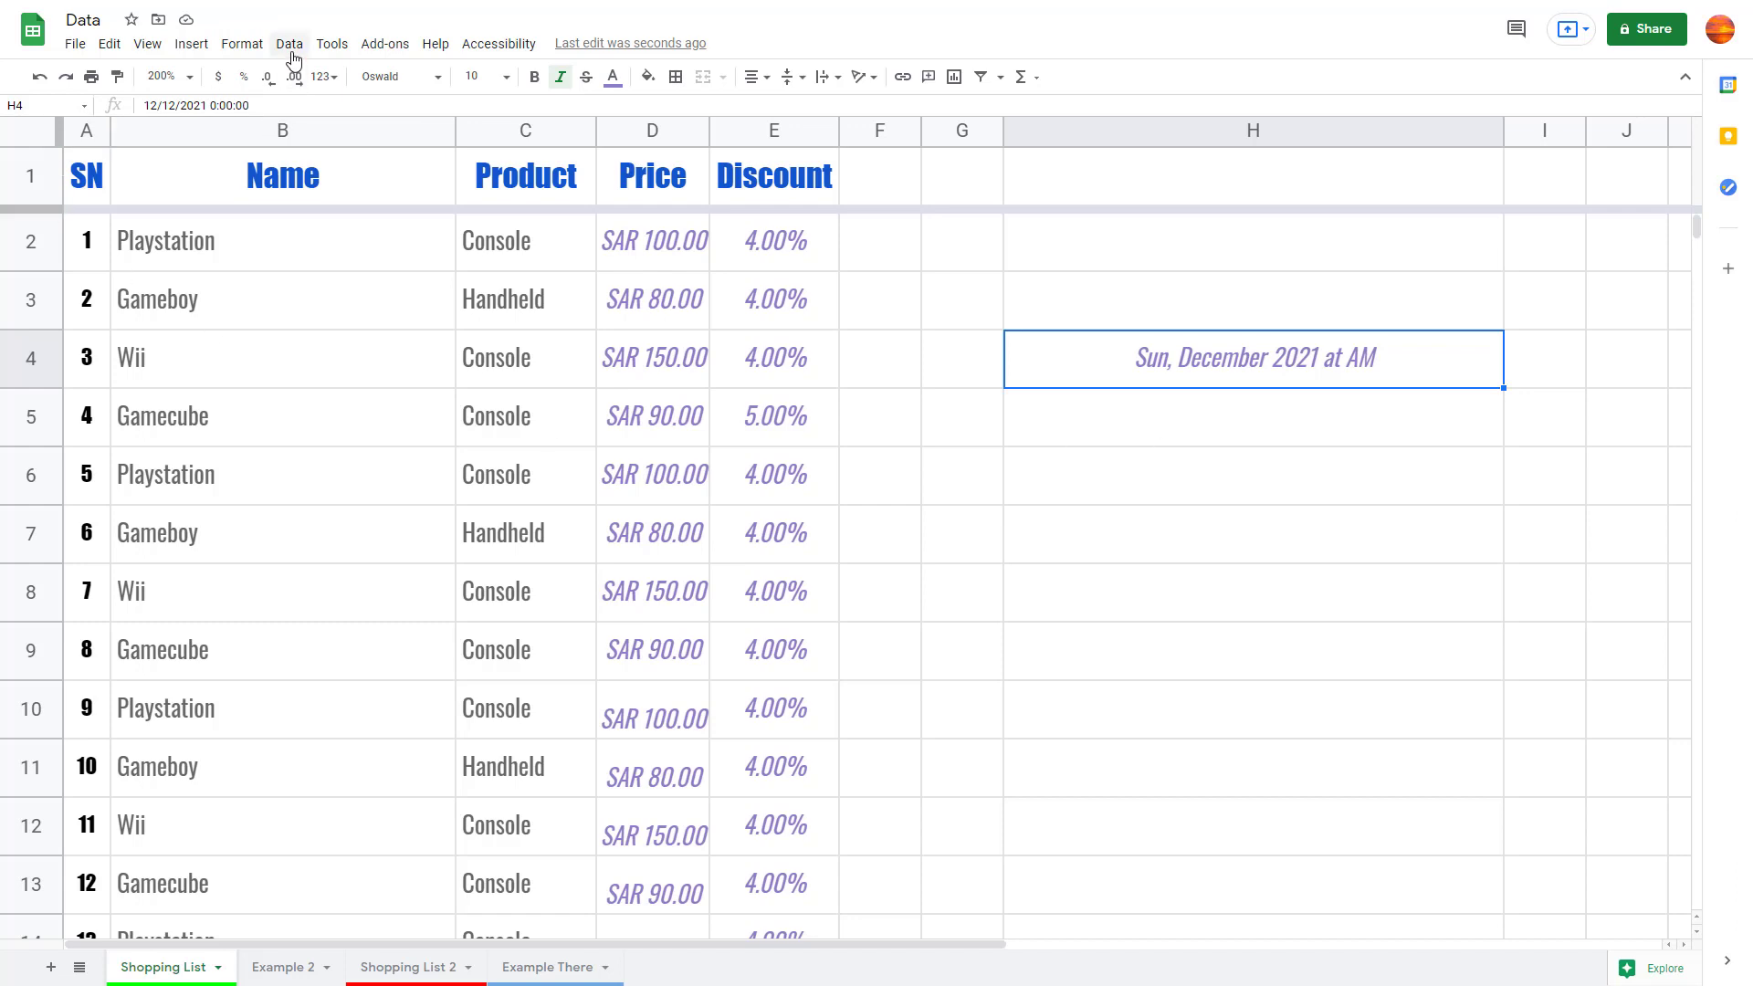
Clear the date from cell H4.
left_click(1160, 590)
left_click(1193, 372)
key("Delete")
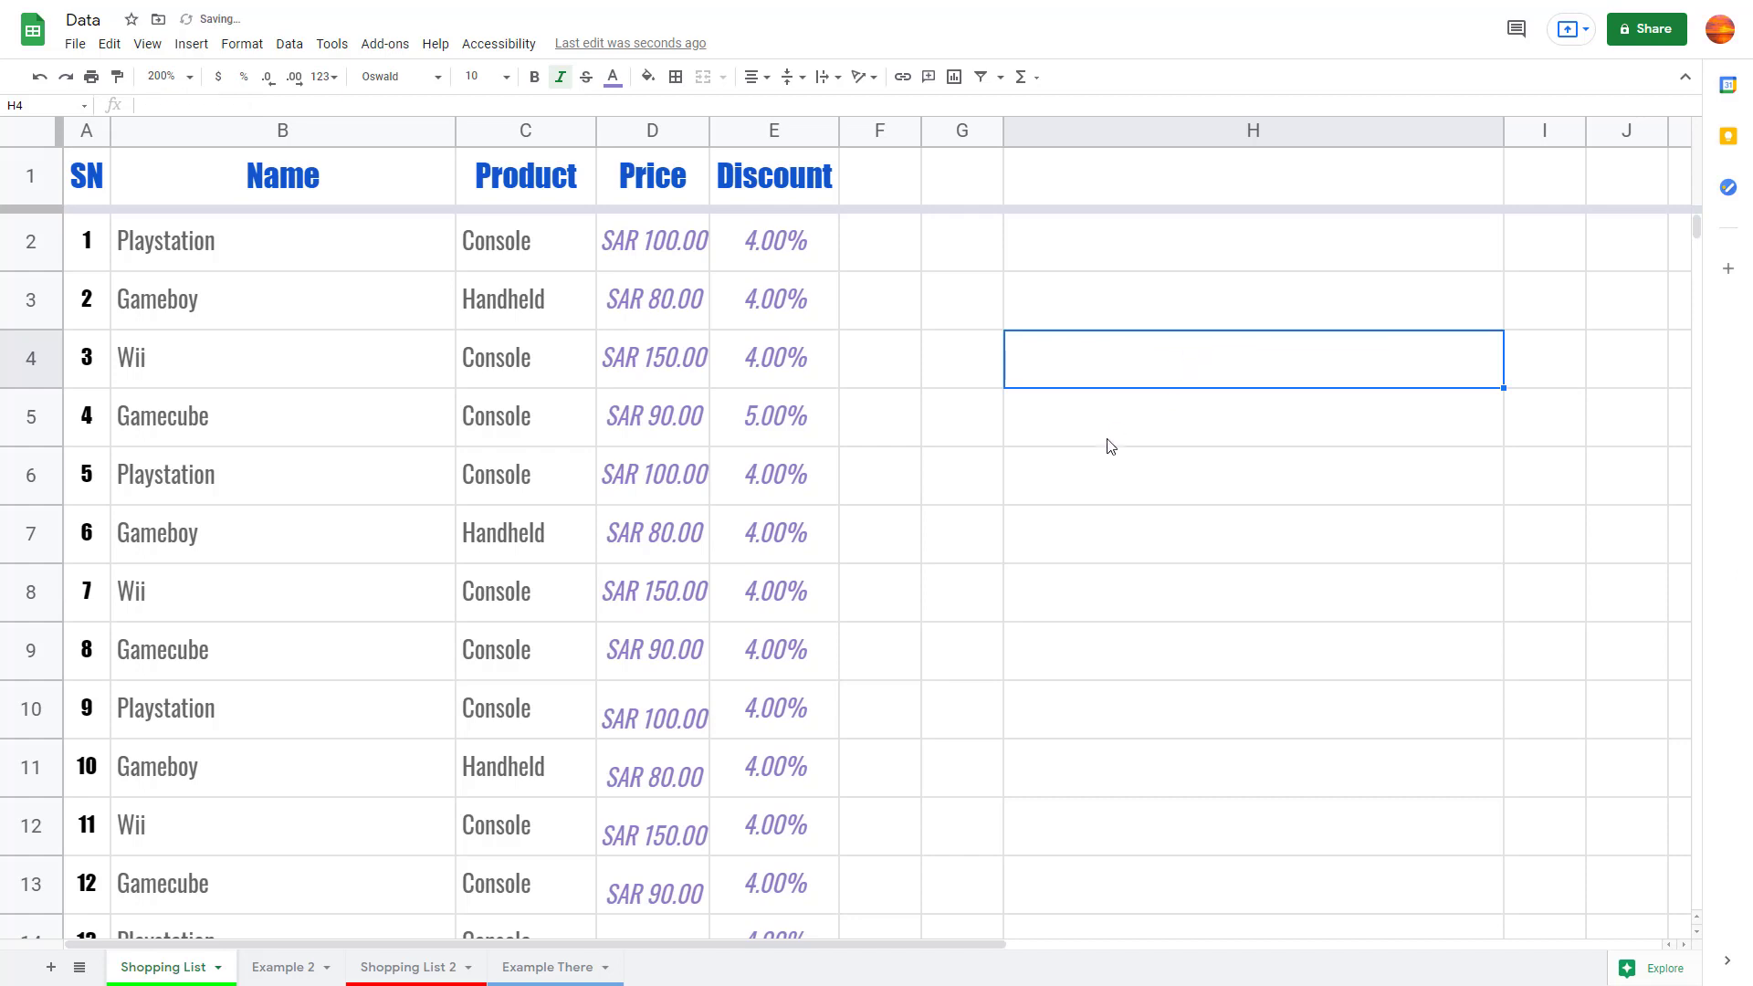
Look through the available custom number formats for the empty cell H6, then close the list without applying one.
left_click(1107, 449)
left_click(322, 77)
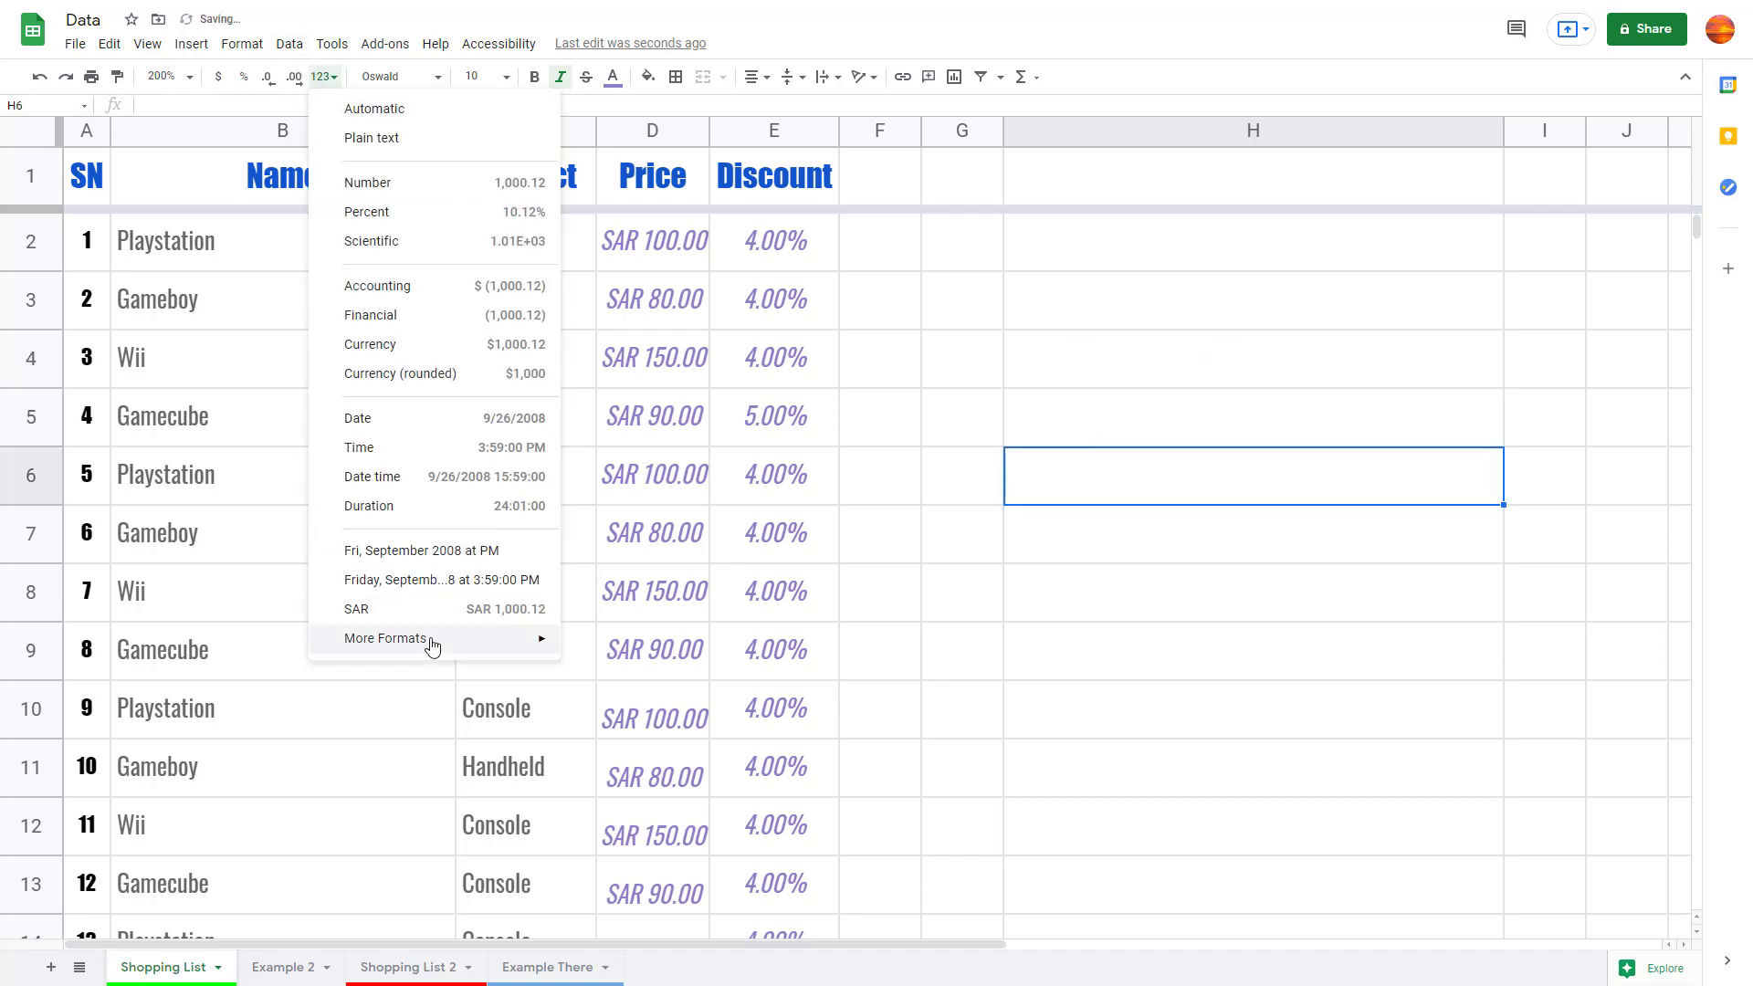
mouse_move(434, 639)
left_click(625, 705)
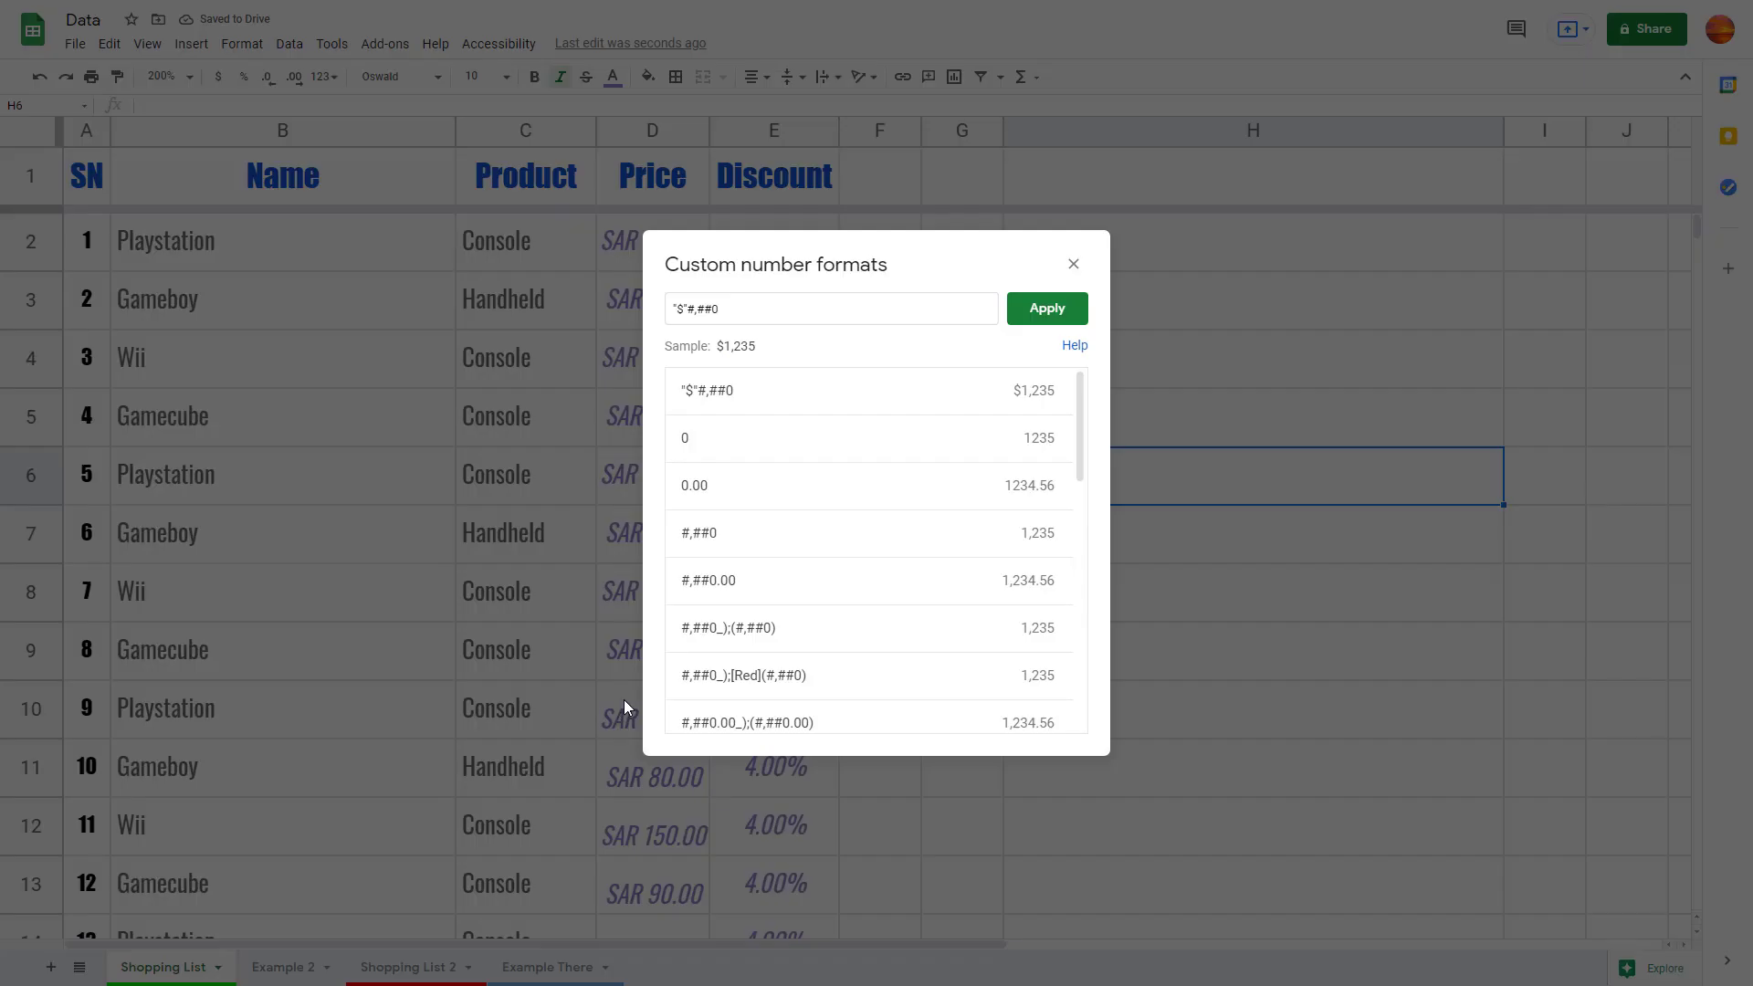
scroll(794, 584, "down", 6)
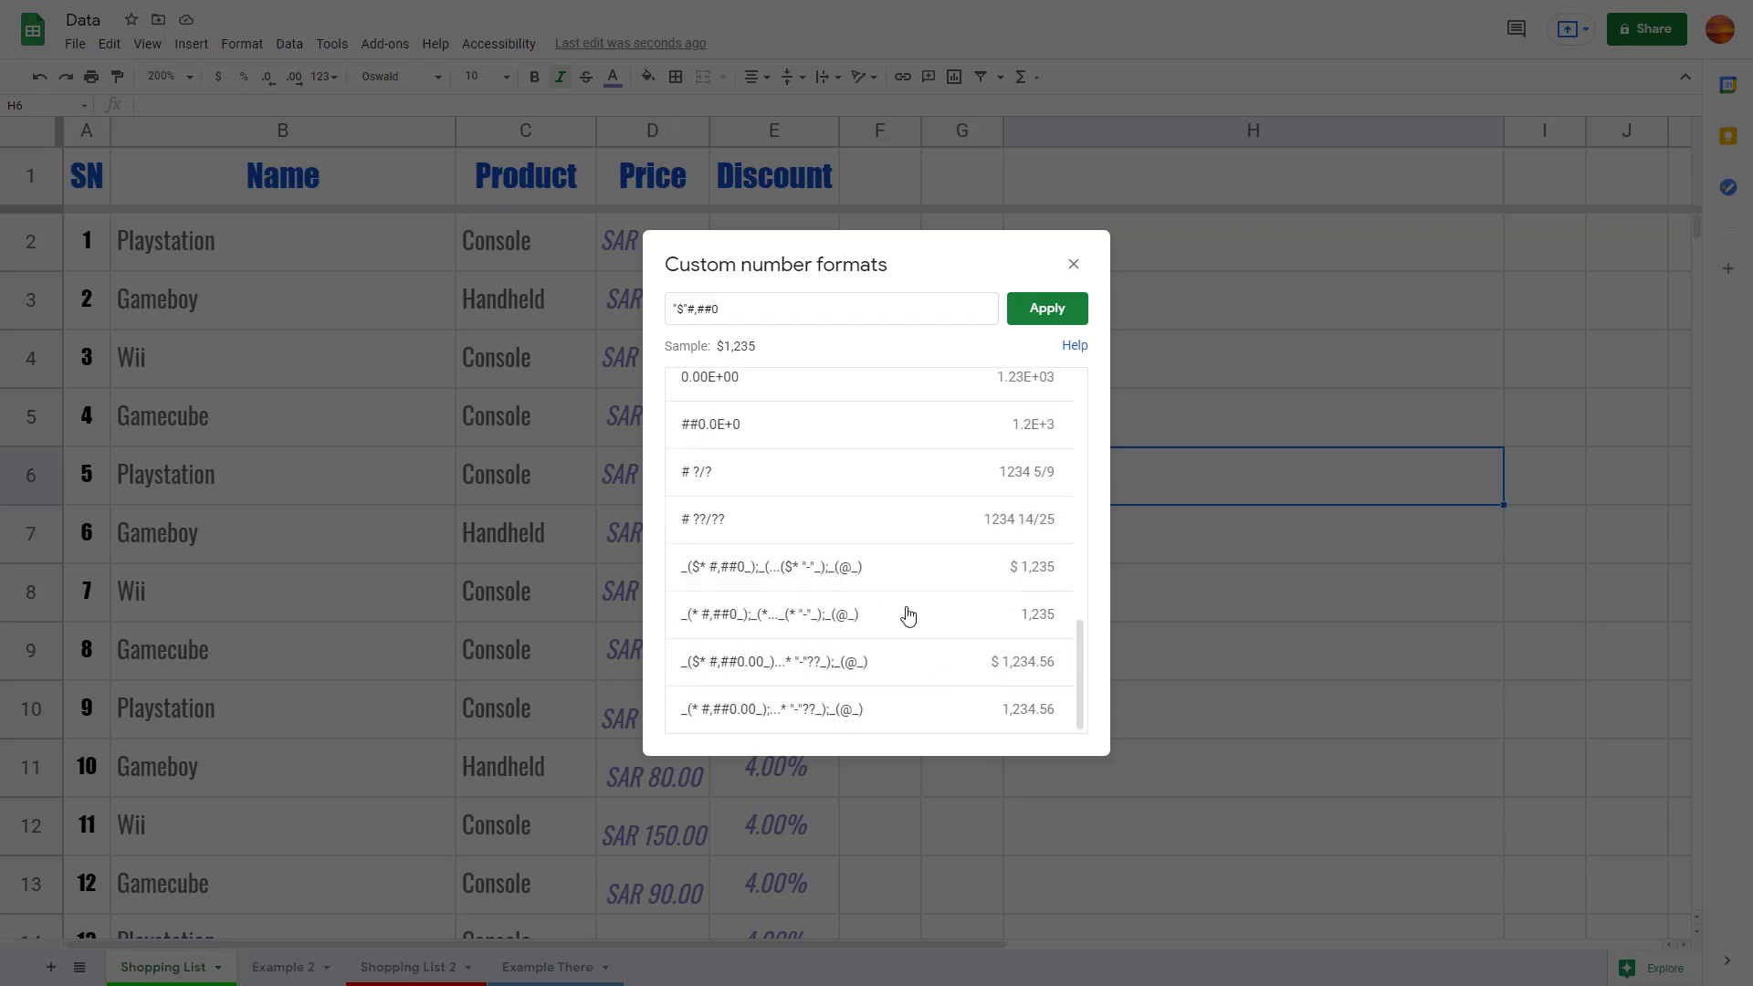
scroll(876, 484, "up", 6)
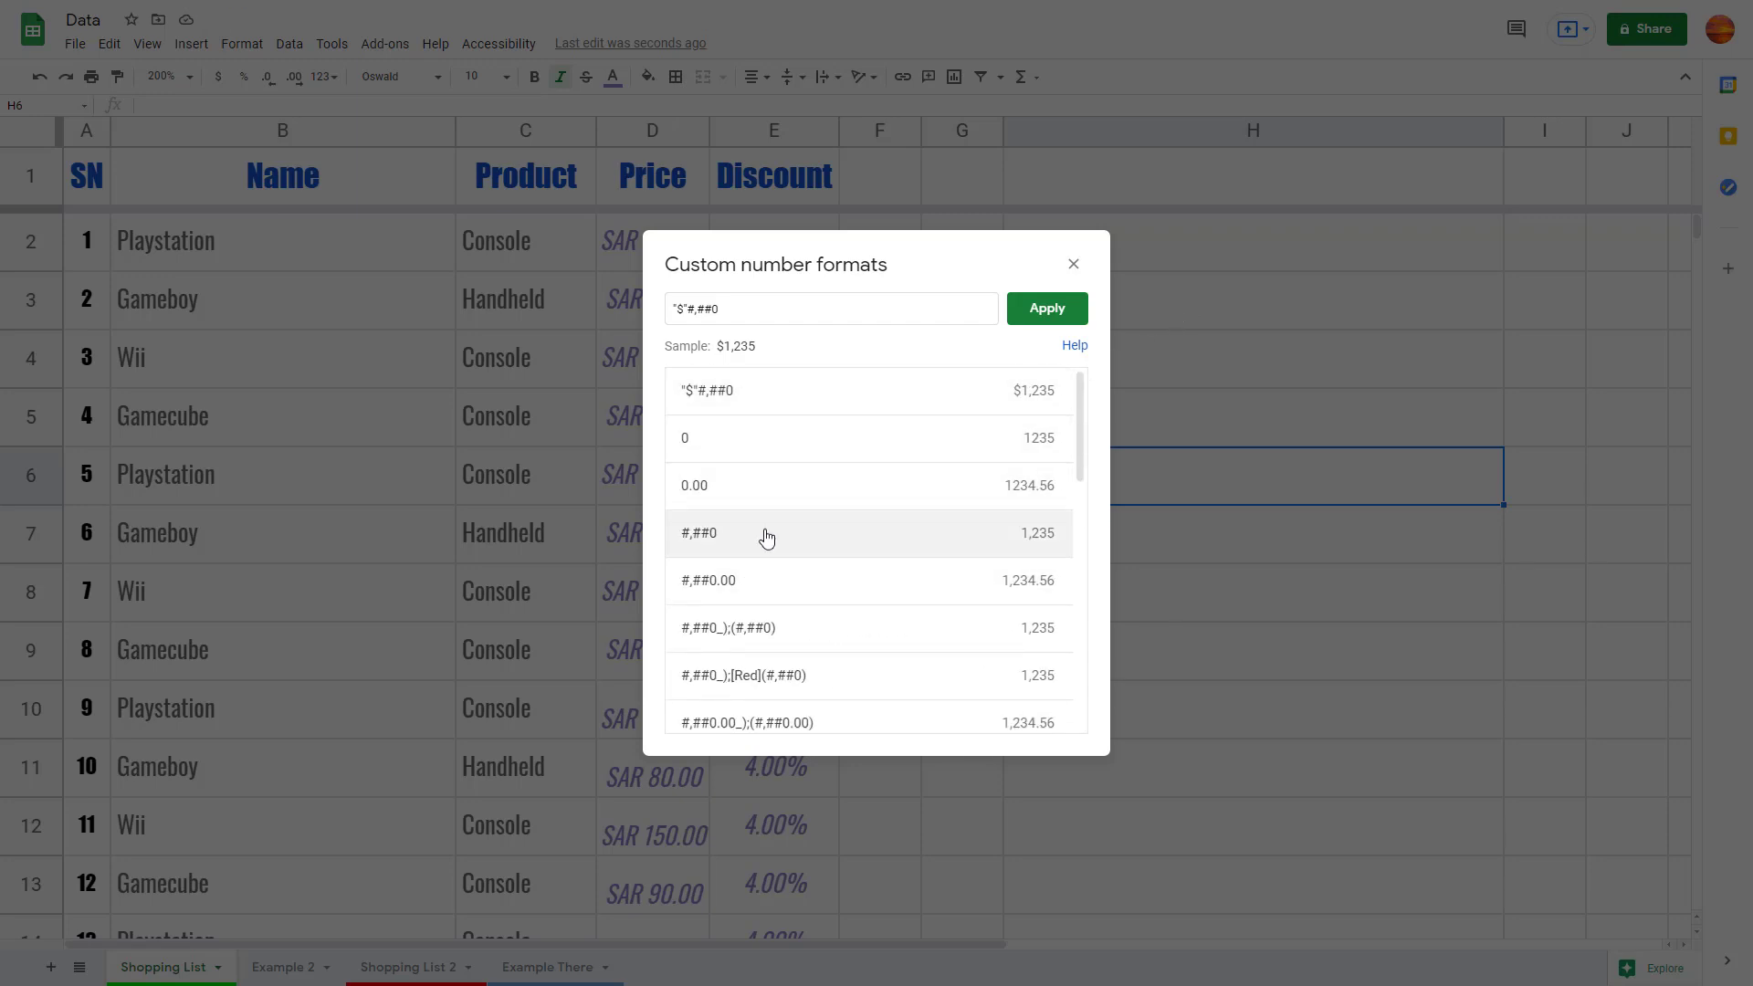
left_click(1070, 265)
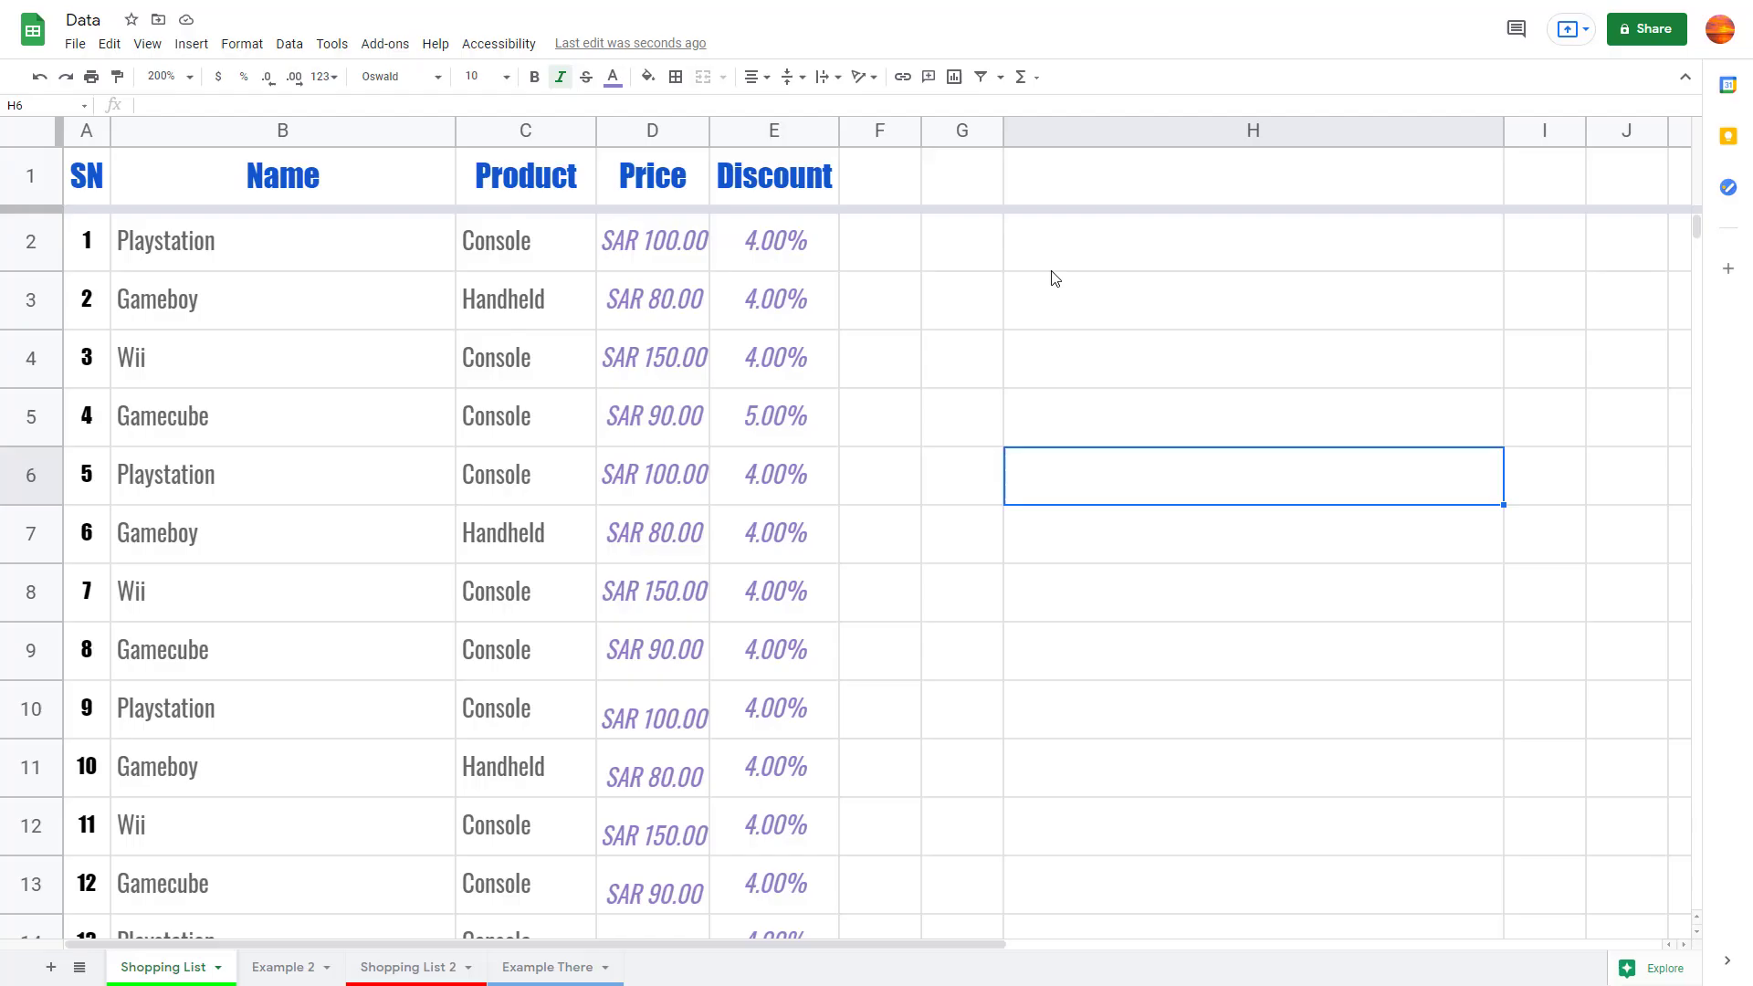
Apply the custom number format #,##0 to the price in D2.
left_click(698, 256)
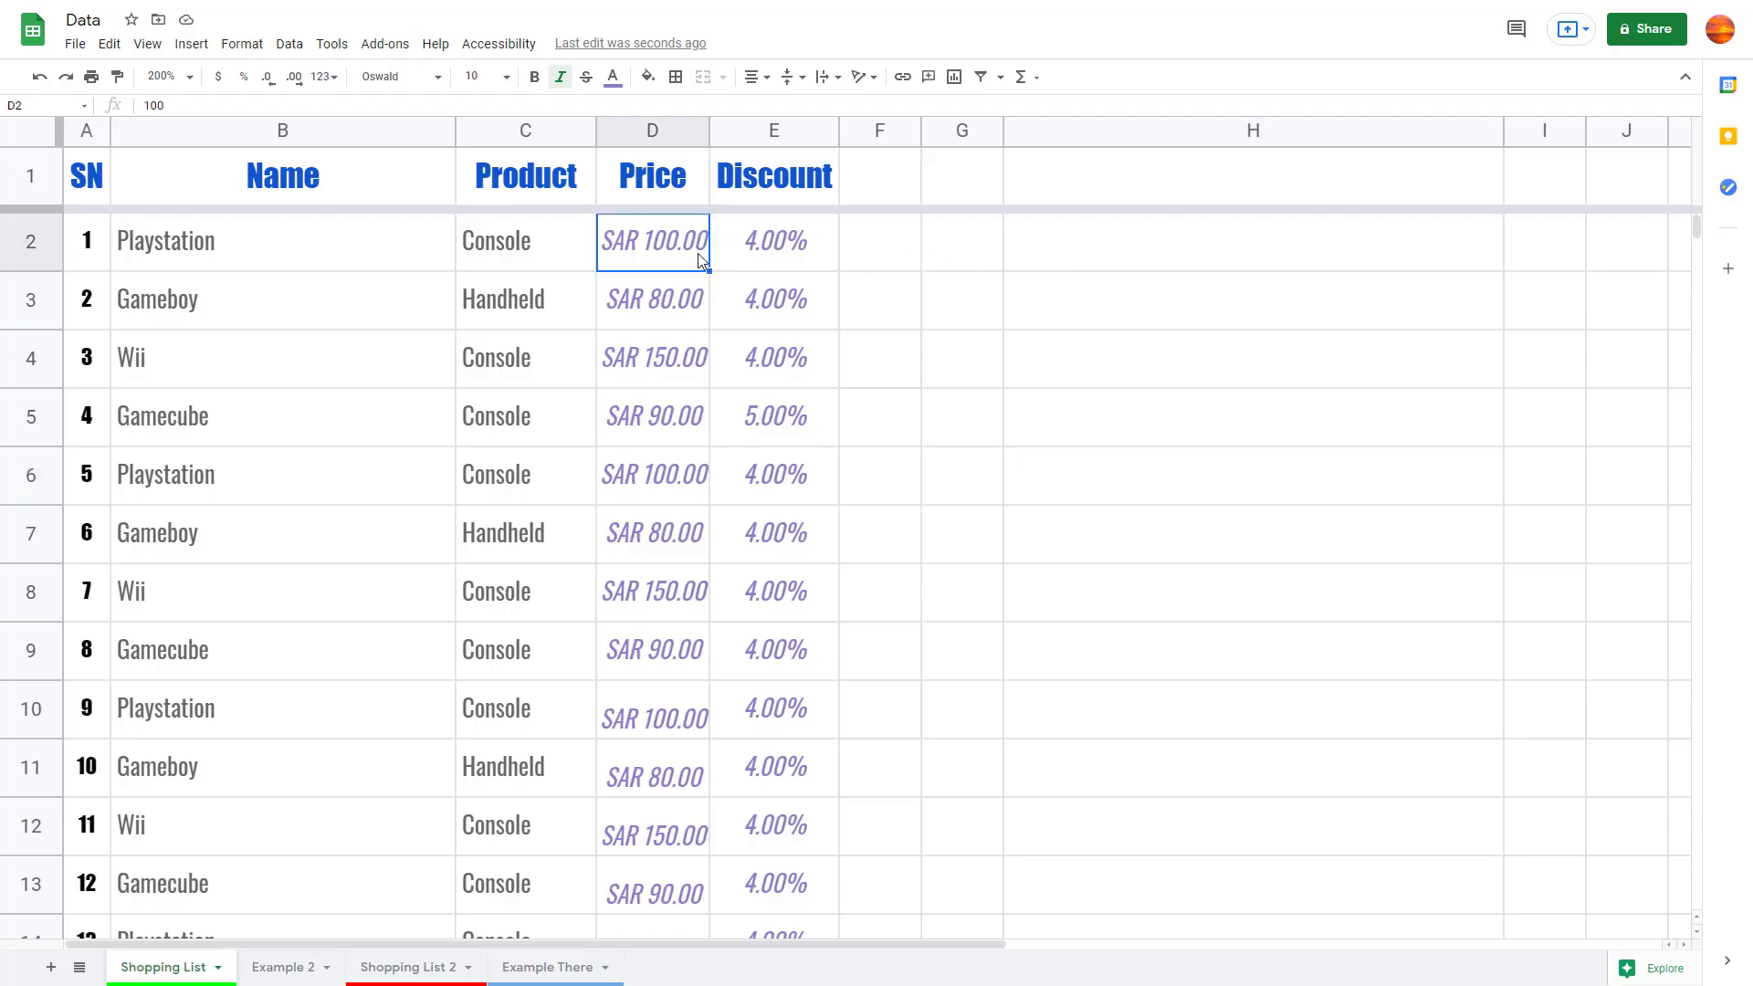
left_click(335, 81)
mouse_move(556, 640)
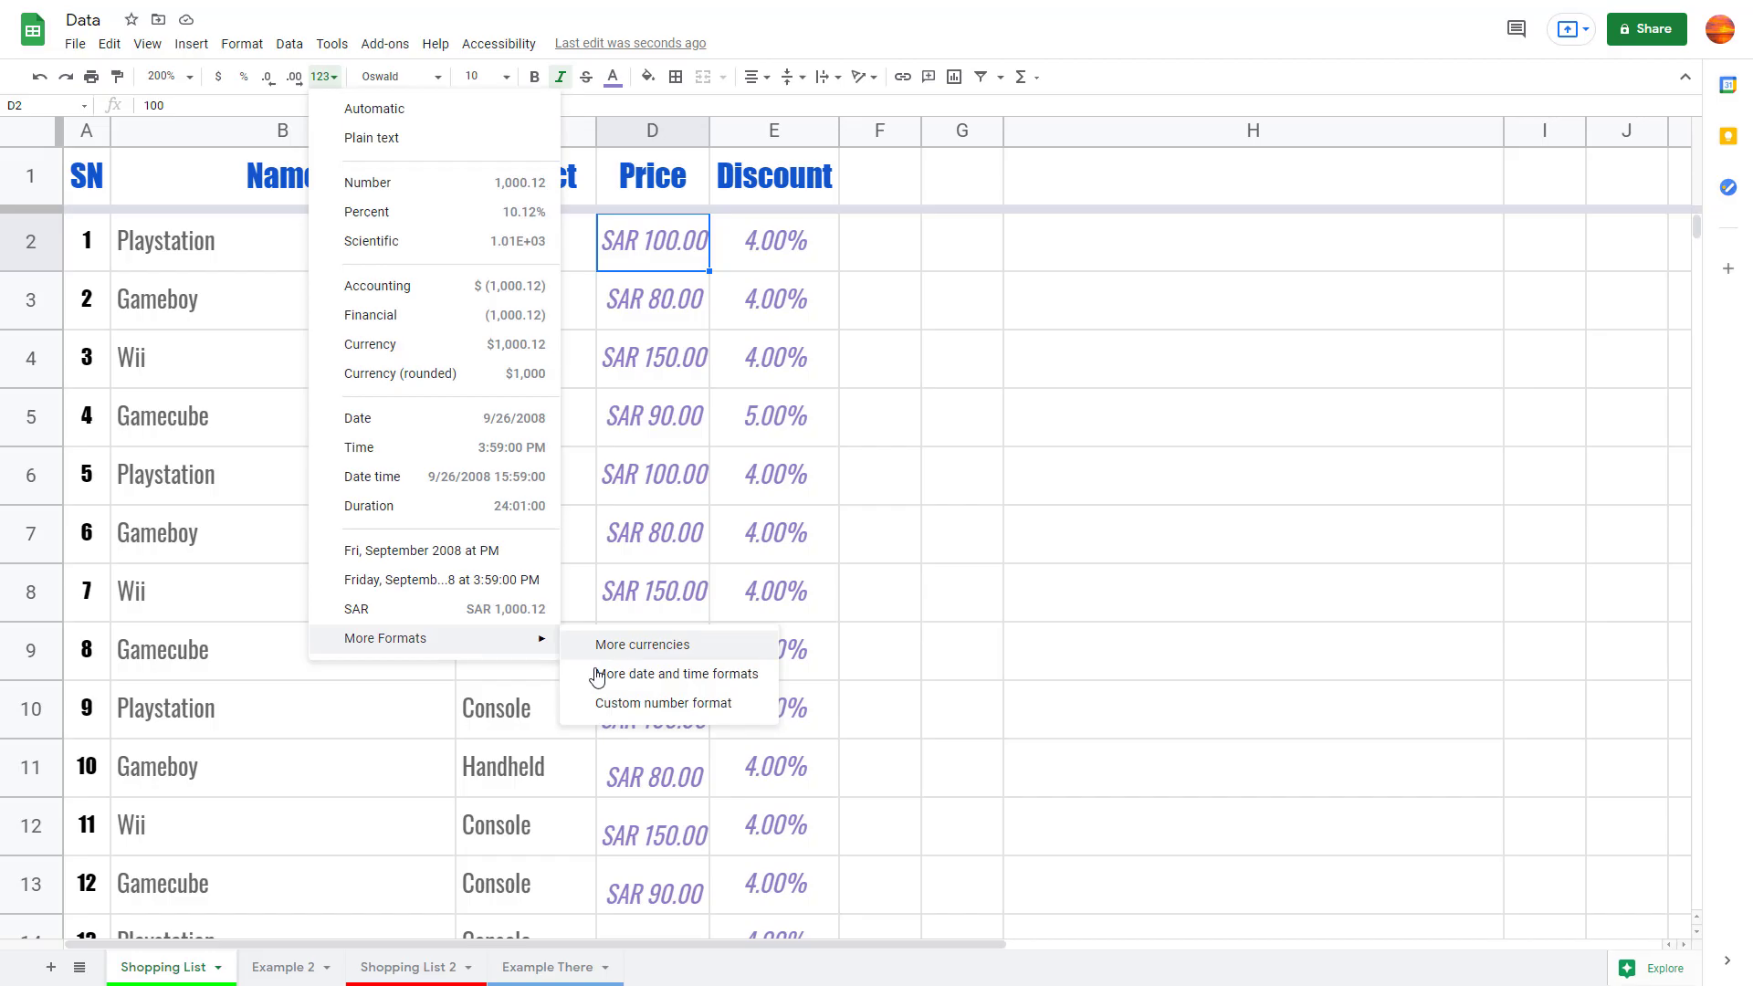
left_click(637, 704)
scroll(786, 508, "down", 7)
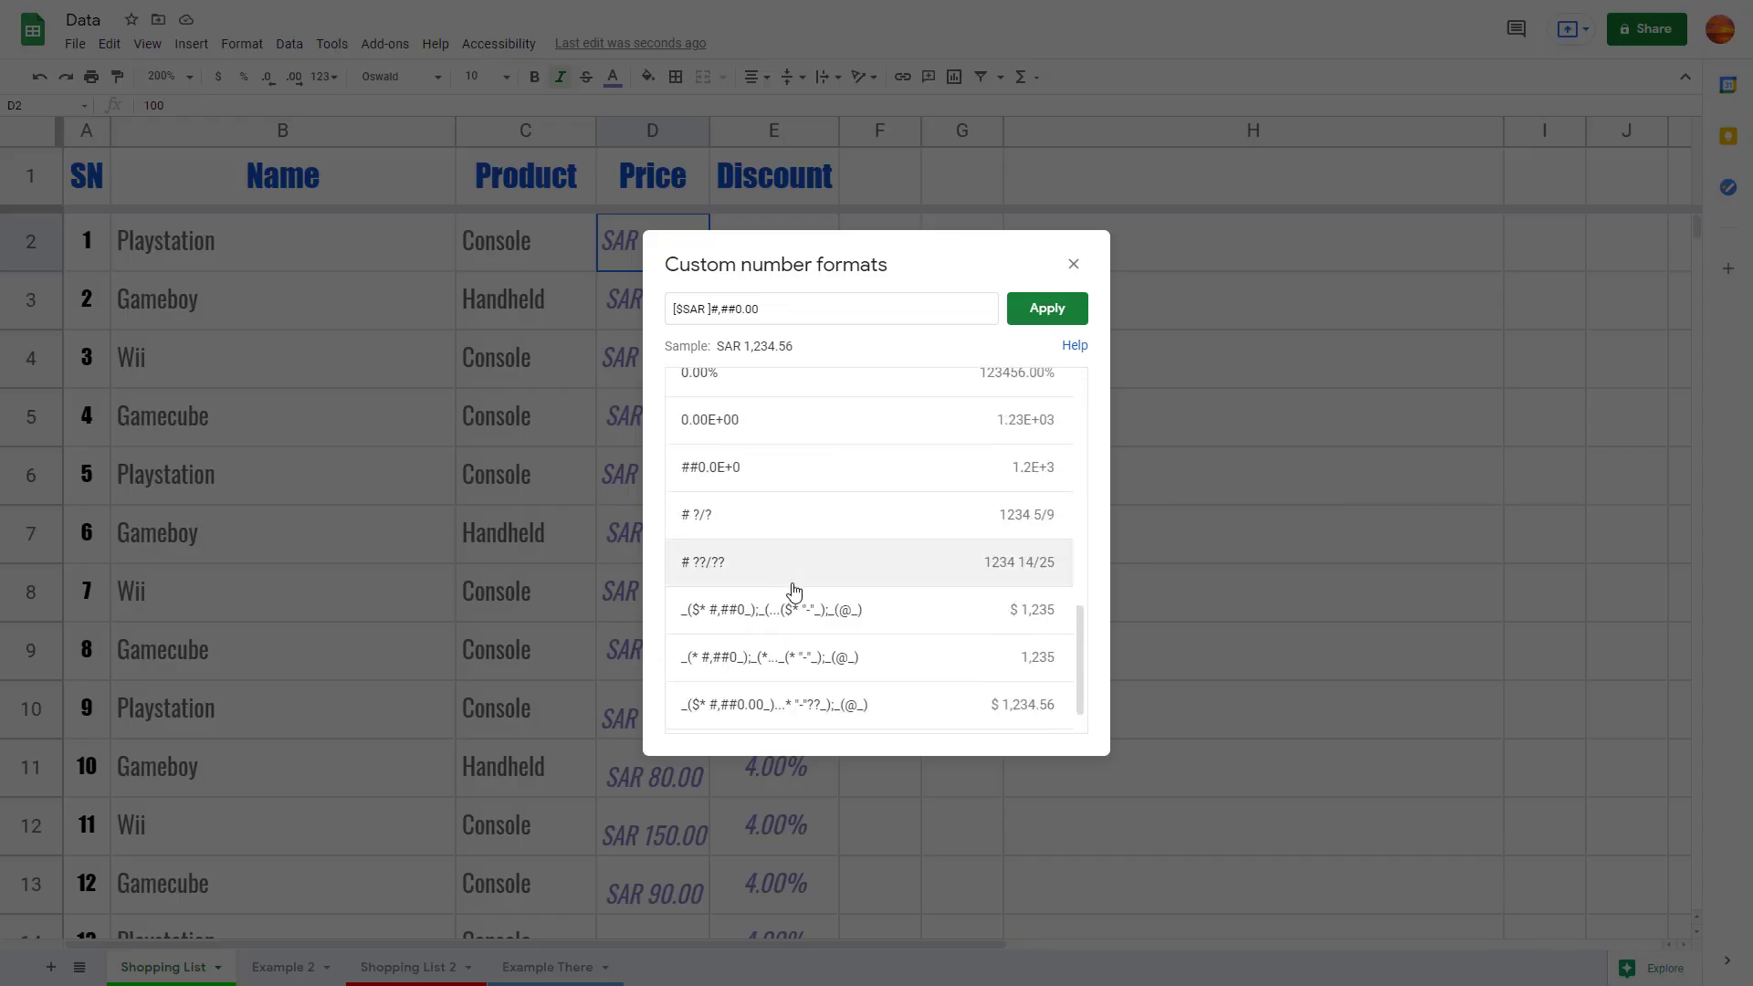
scroll(793, 592, "up", 7)
left_click(755, 546)
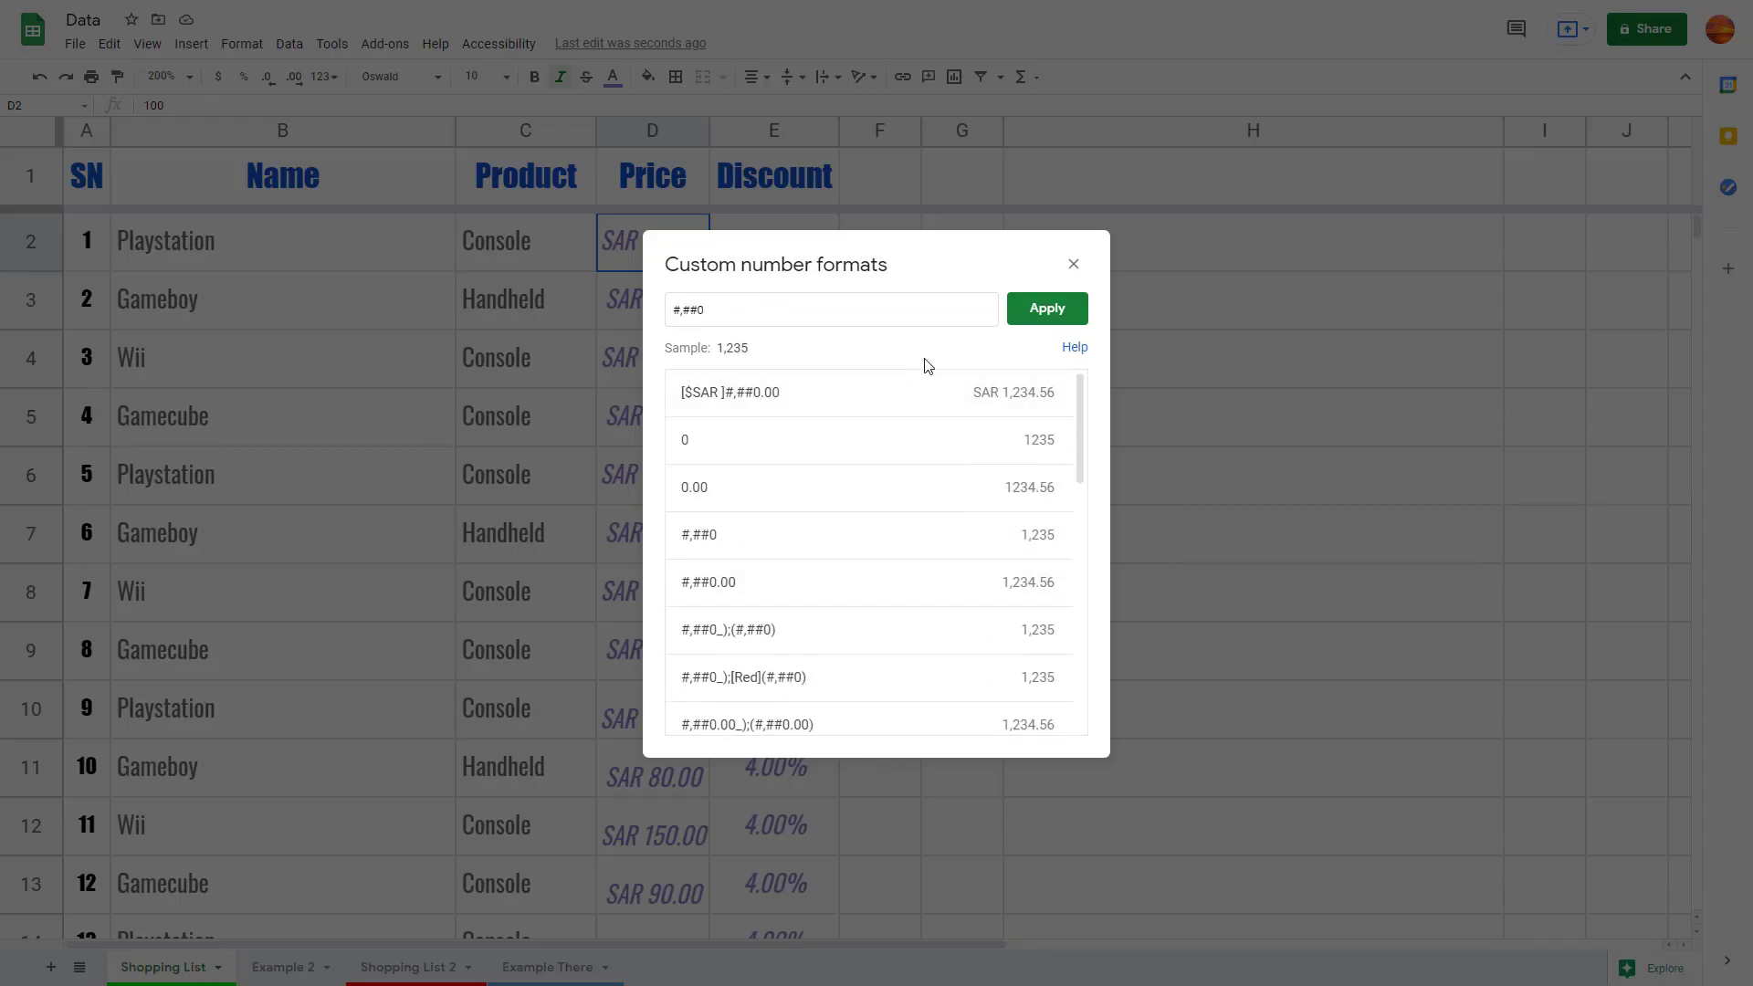
left_click(1043, 310)
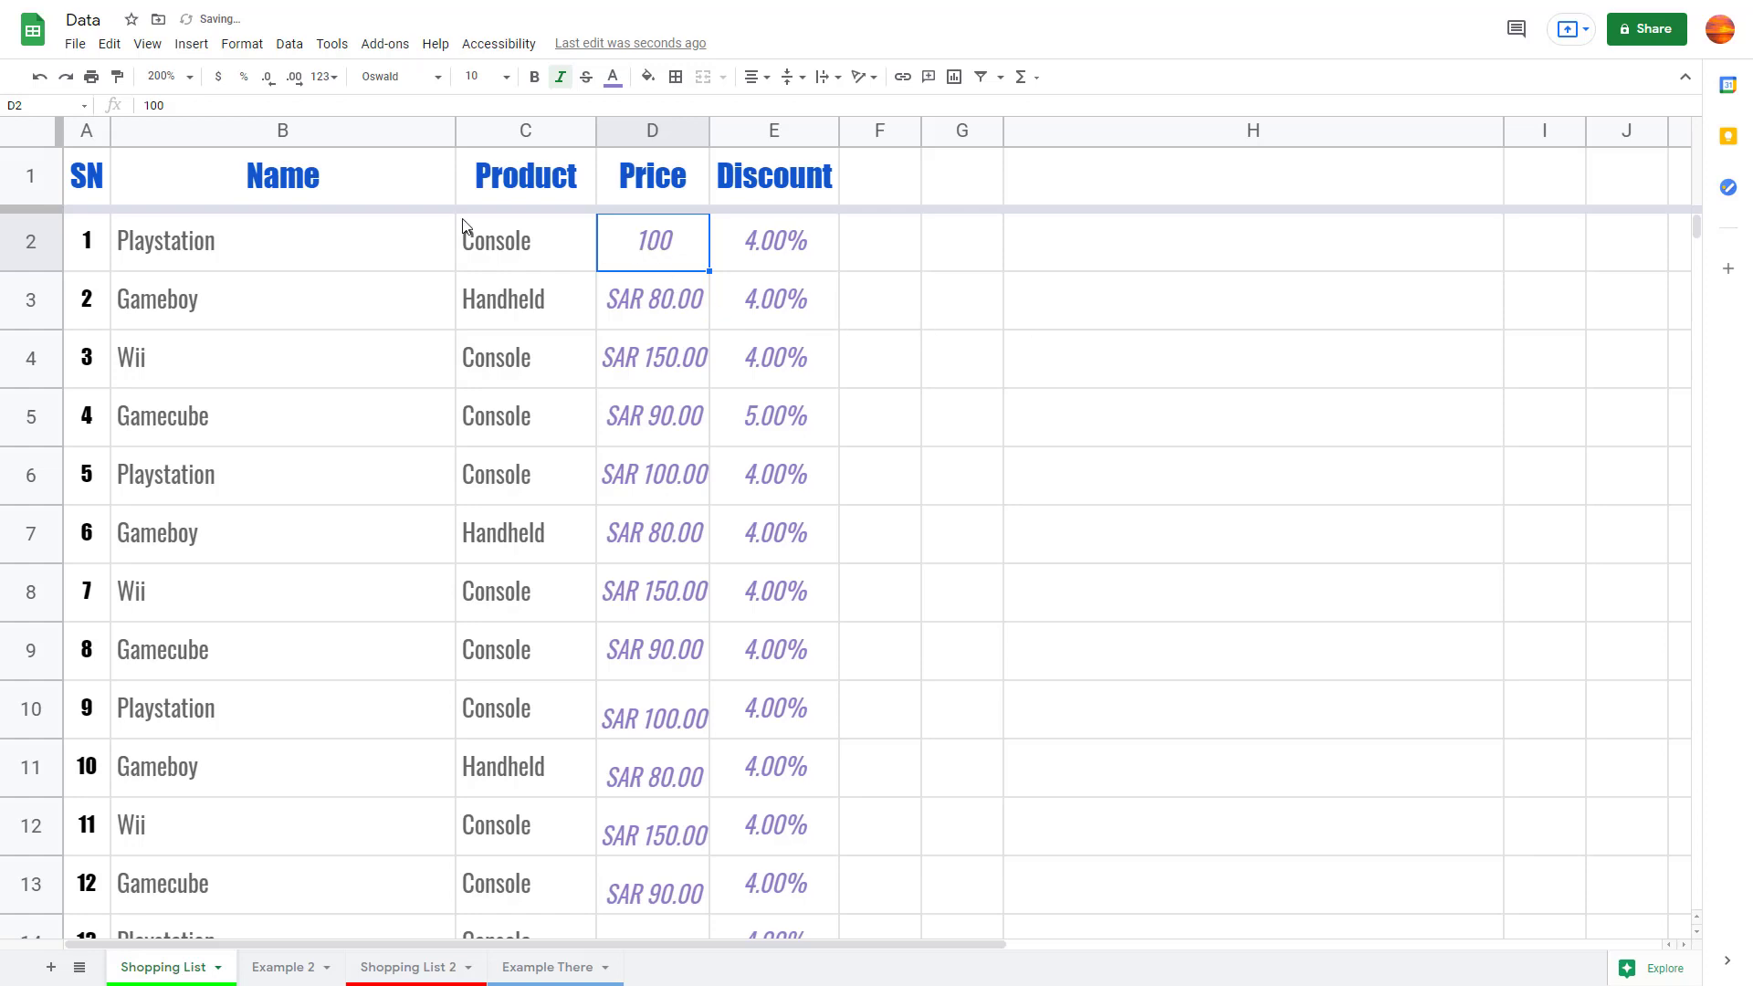
Apply the custom number format #,##0.00_);(#,##0.00) to the price in D2.
left_click(326, 77)
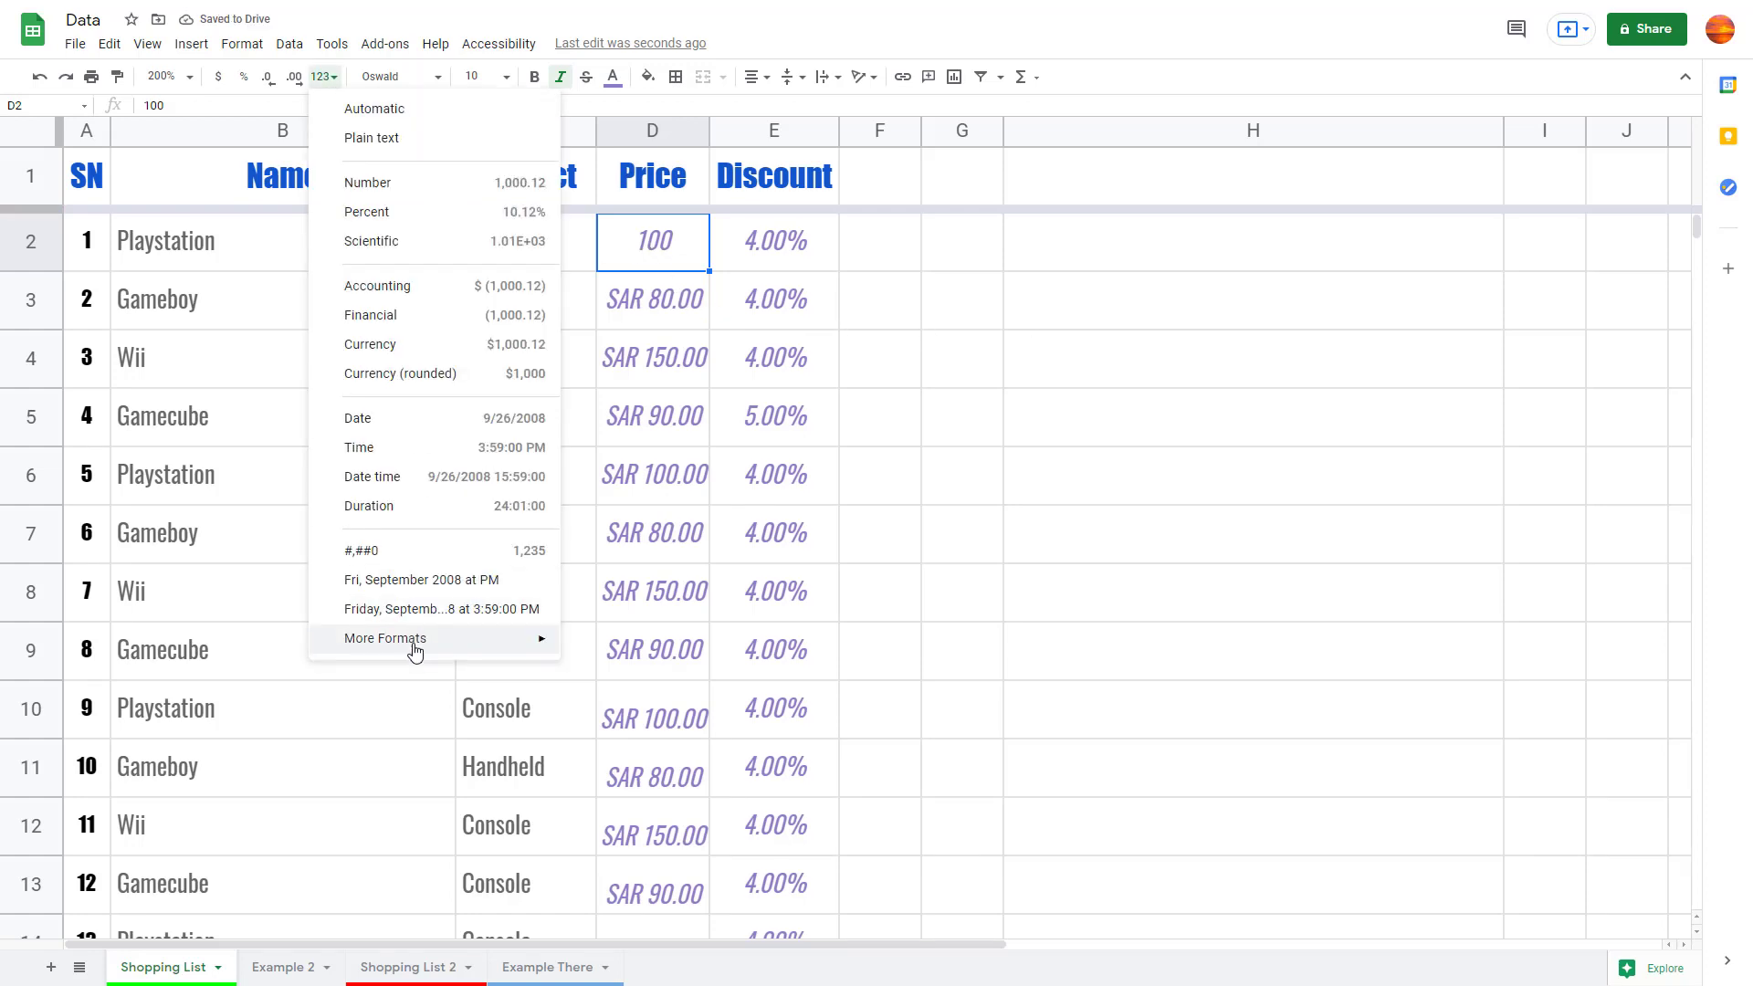
mouse_move(416, 648)
left_click(709, 713)
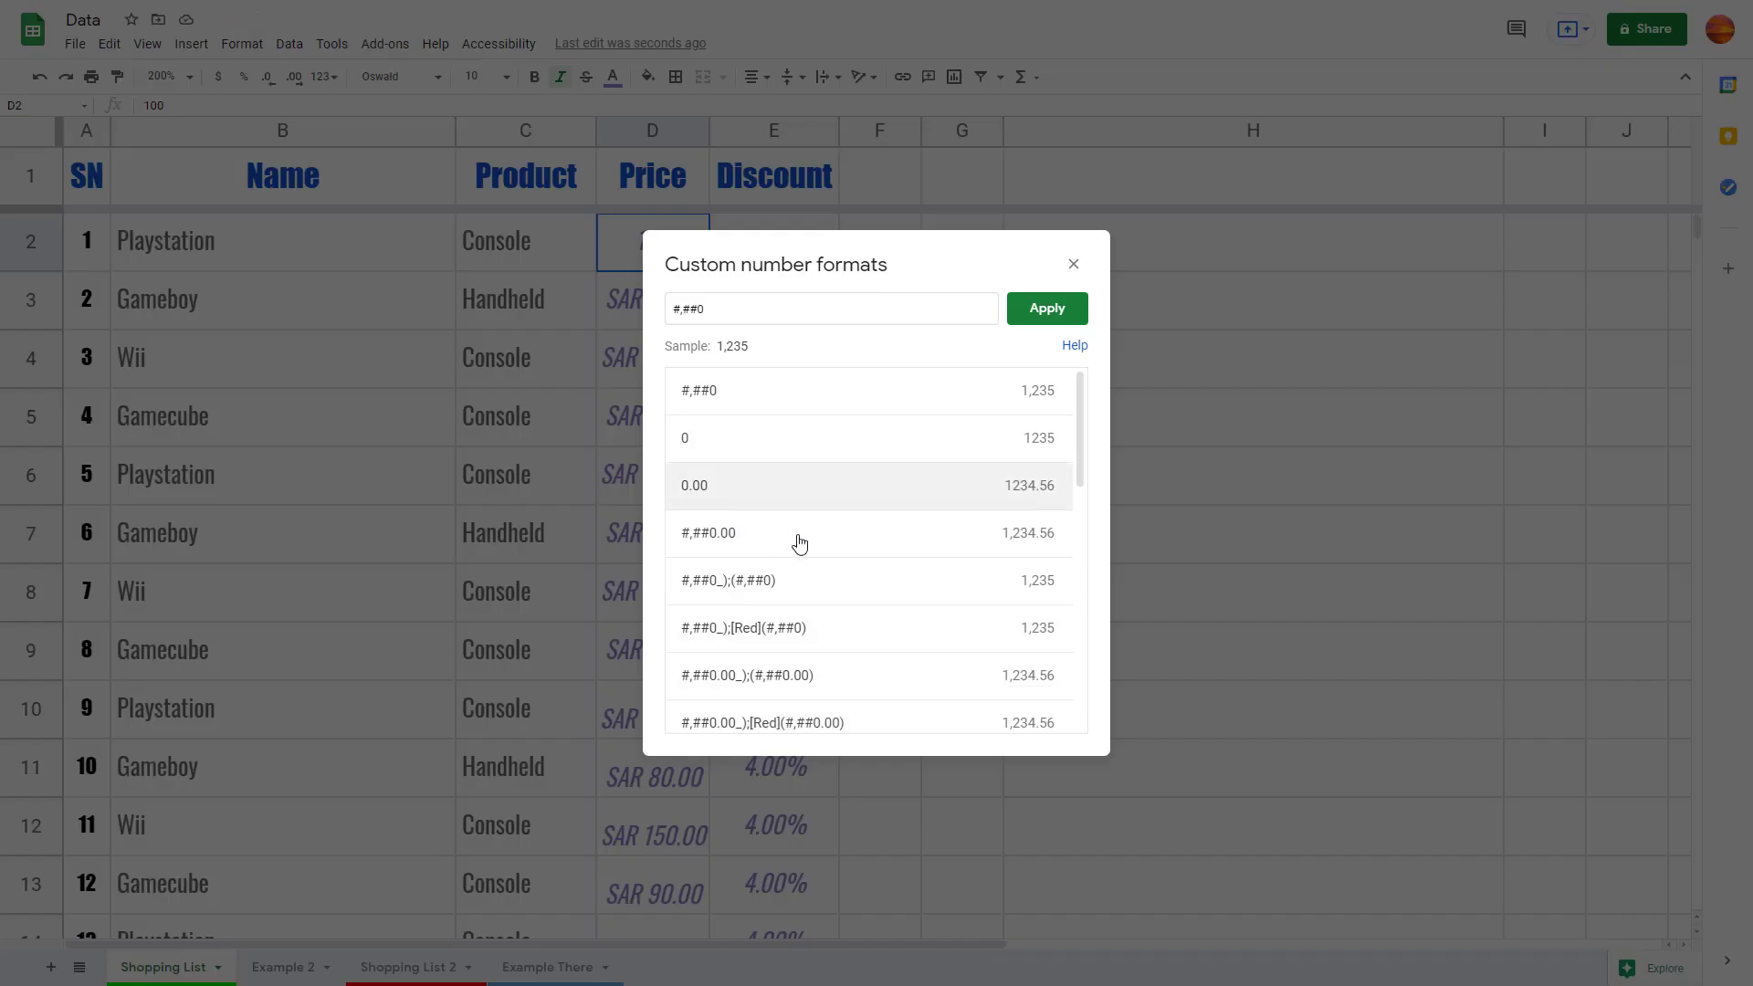
scroll(796, 589, "down", 5)
scroll(785, 612, "up", 2)
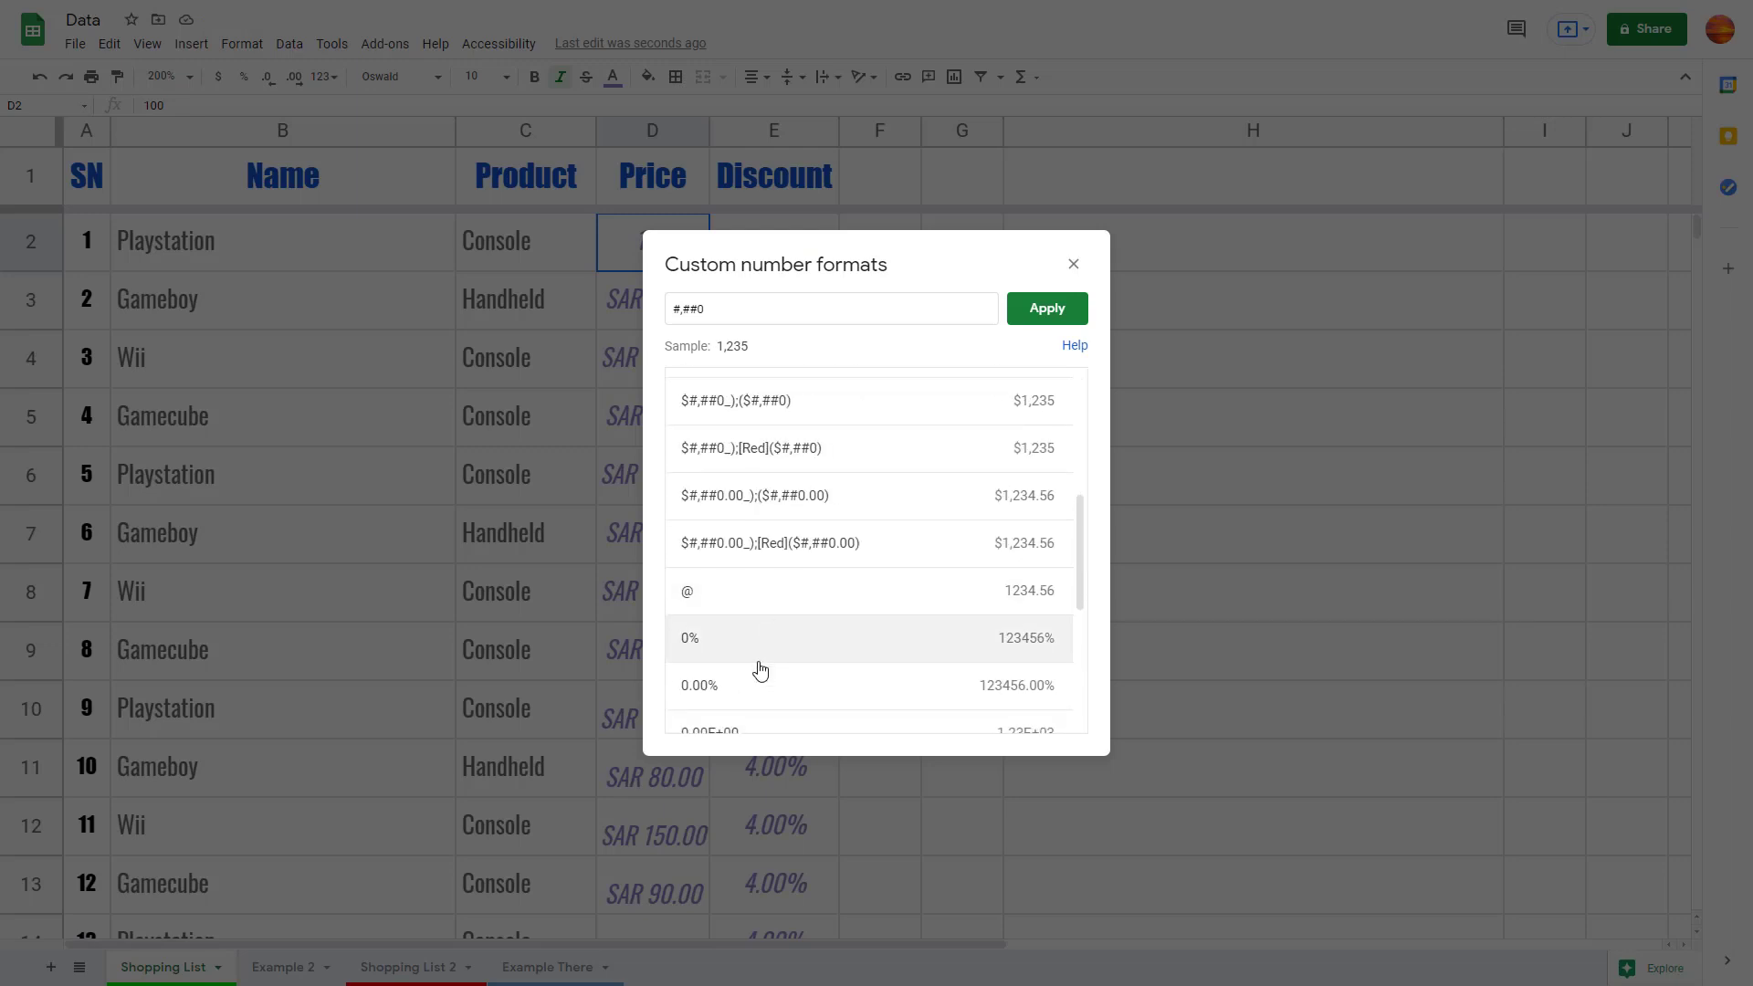
scroll(749, 593, "down", 2)
left_click(735, 425)
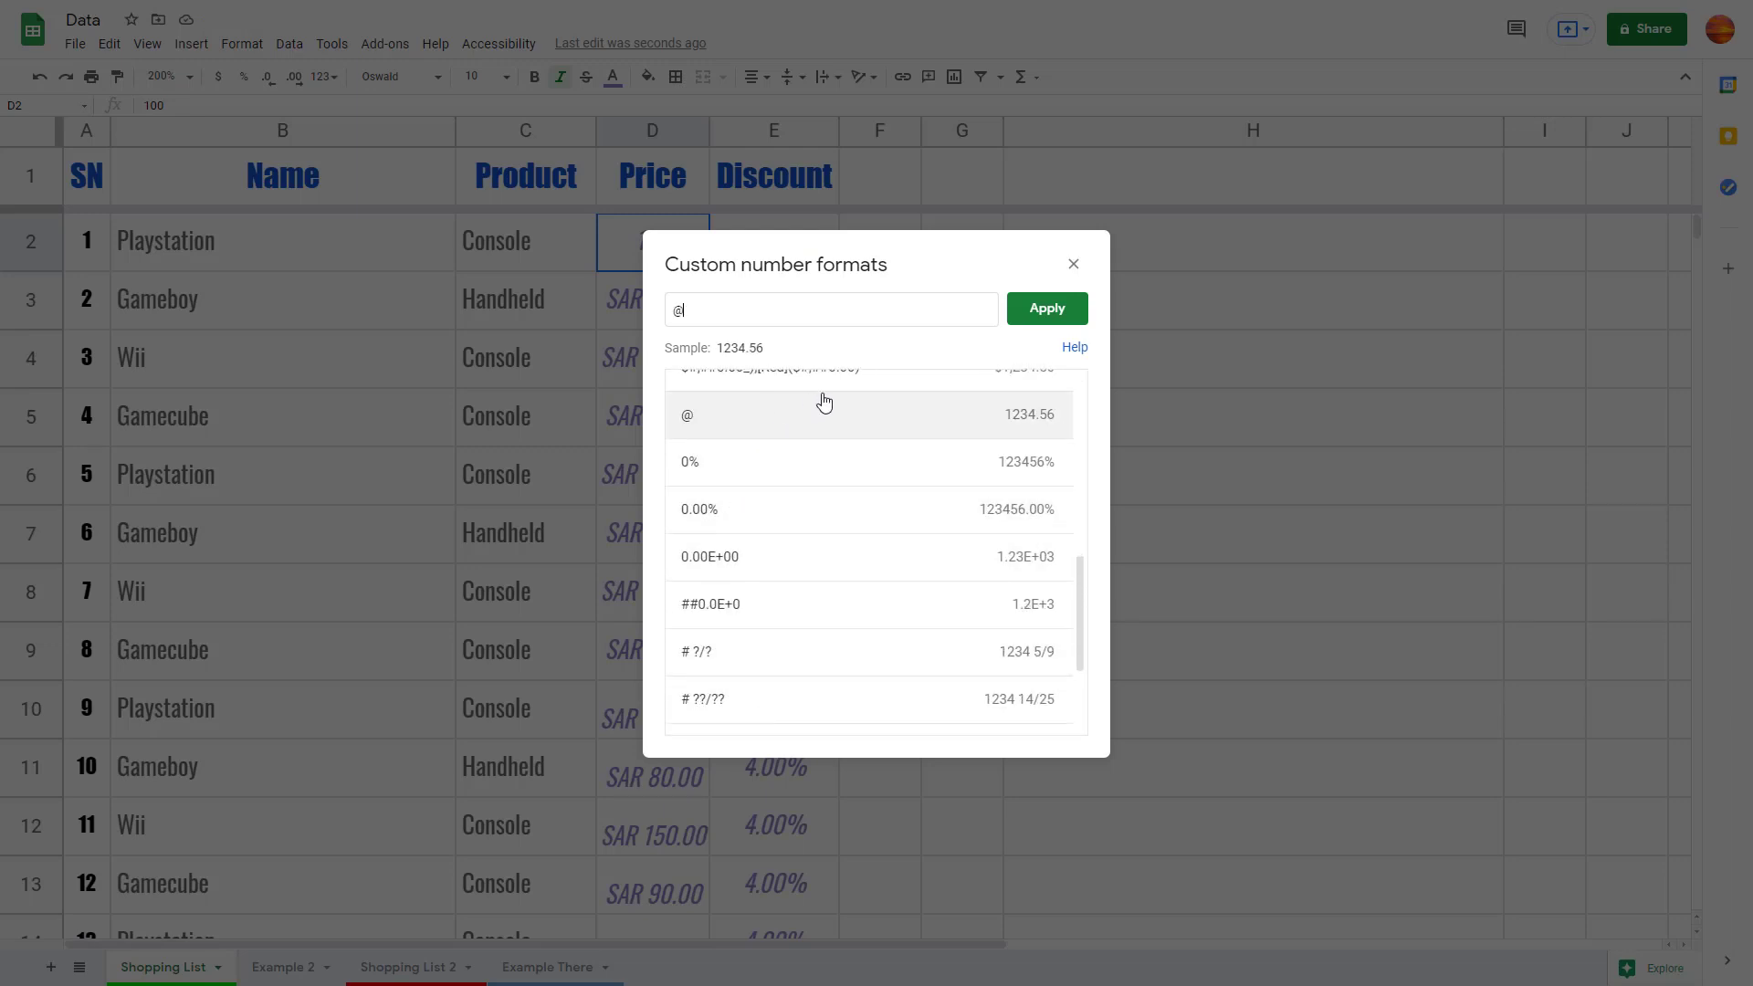
scroll(812, 456, "up", 2)
scroll(785, 547, "up", 2)
left_click(785, 493)
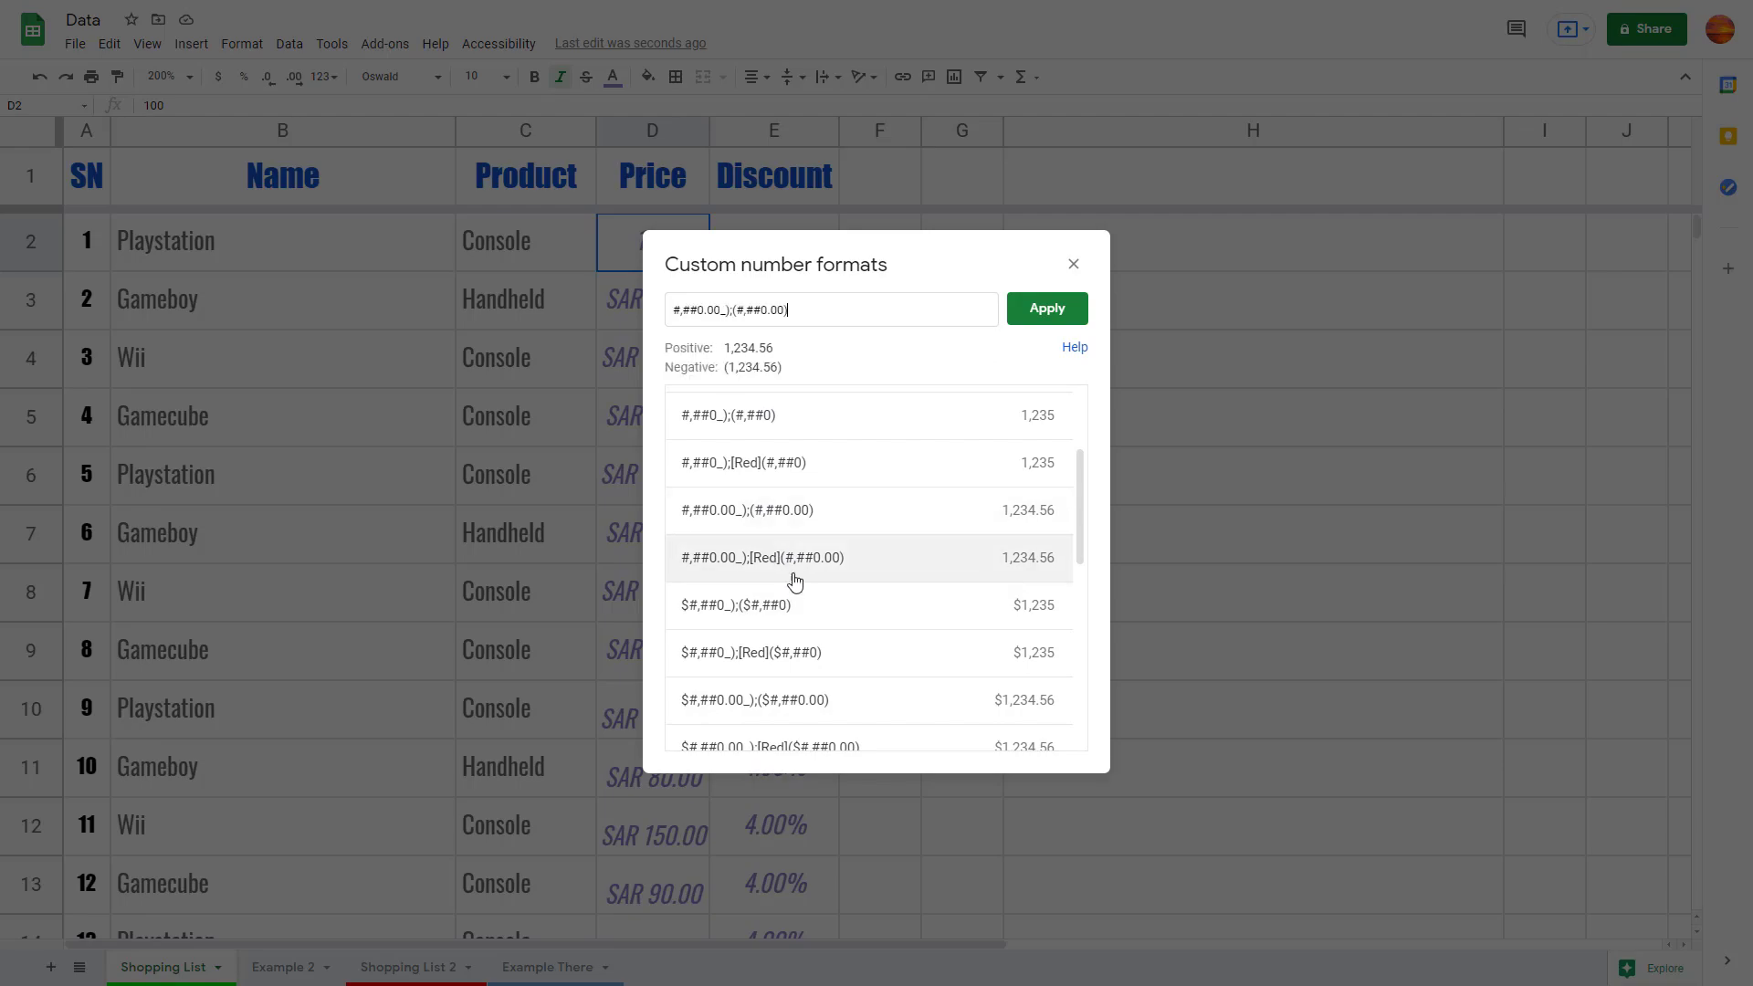
left_click(1059, 312)
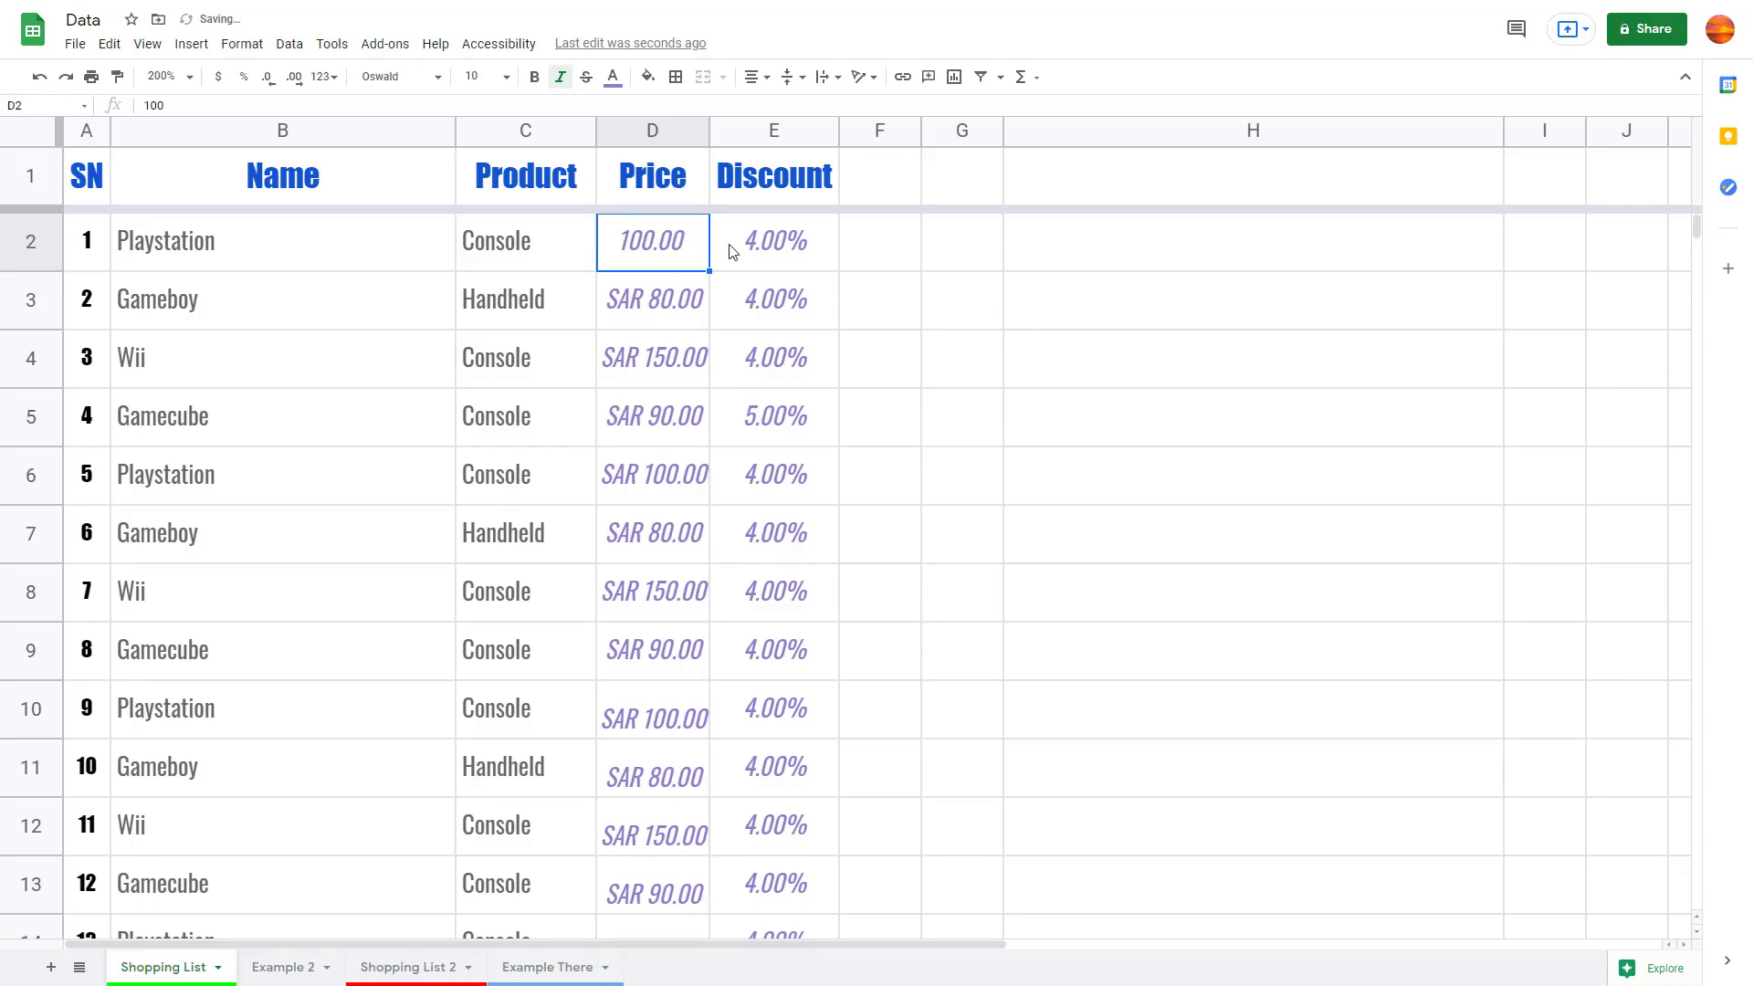